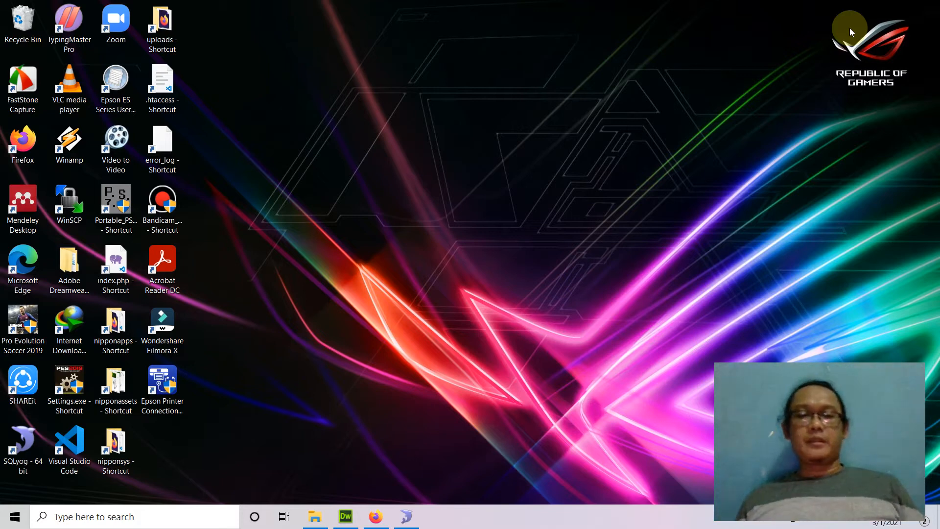
Bring Firefox forward on the localhost List Data Customer page showing the DVF and MFFF records
click(375, 517)
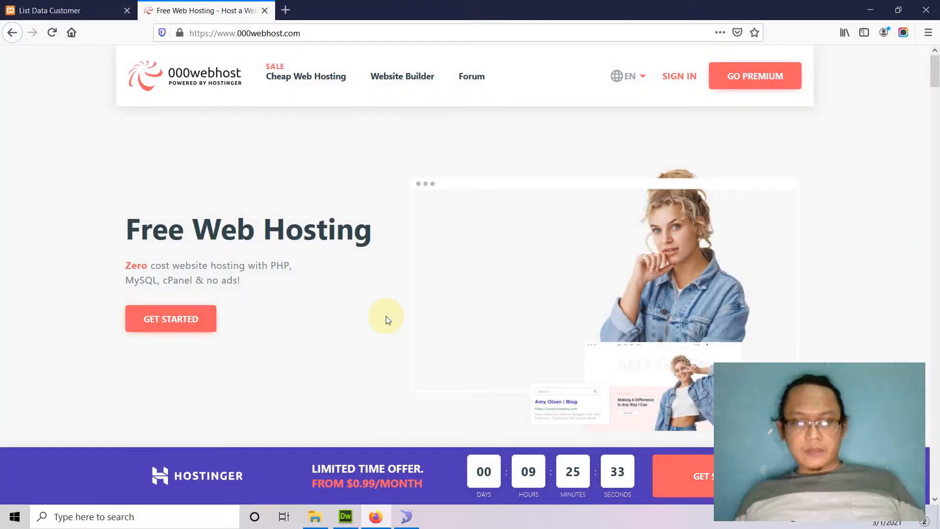
click(88, 8)
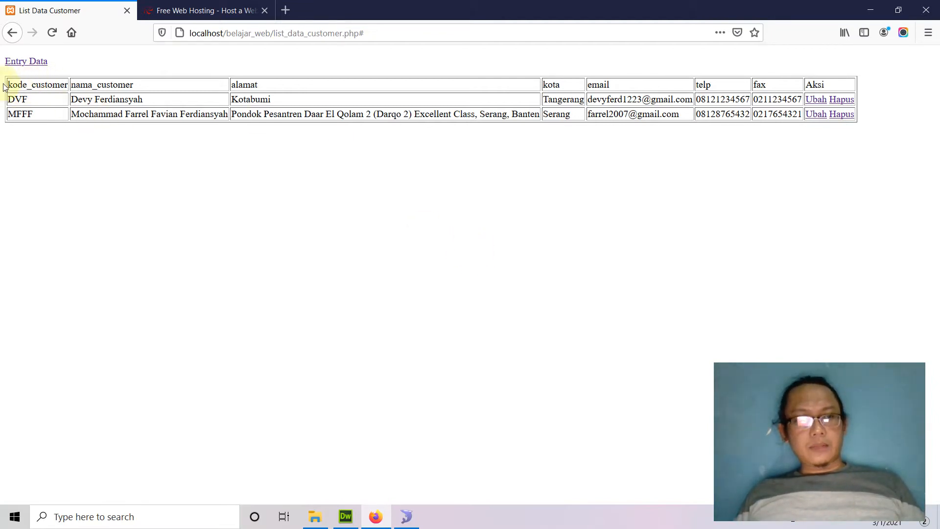
drag(23, 84, 846, 126)
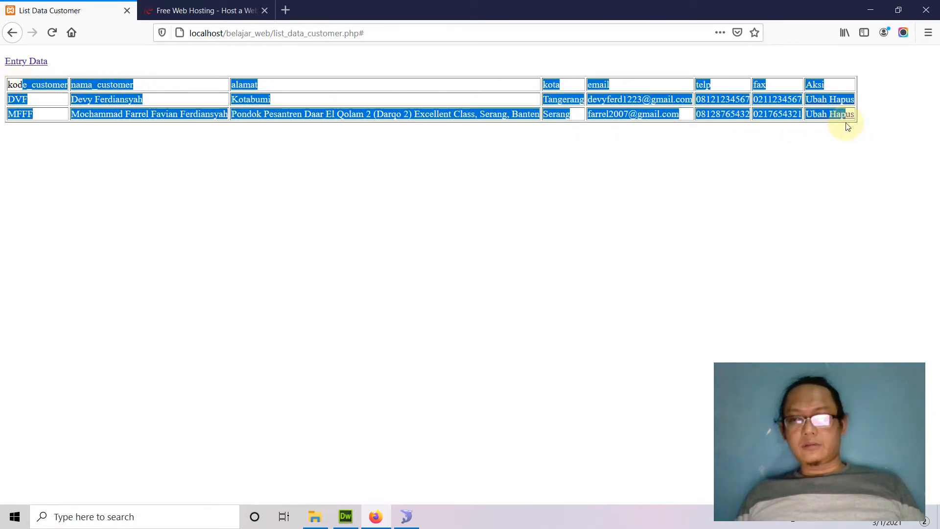
click(827, 176)
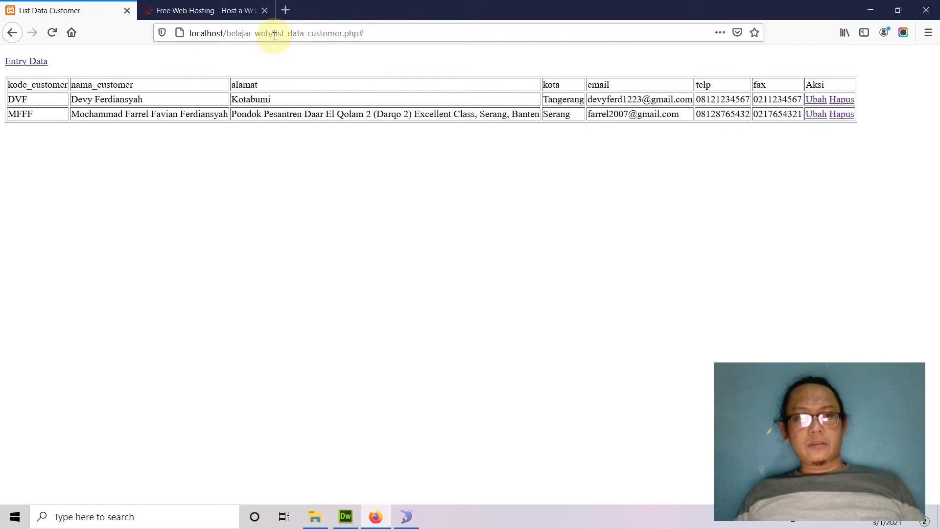
drag(274, 36, 359, 35)
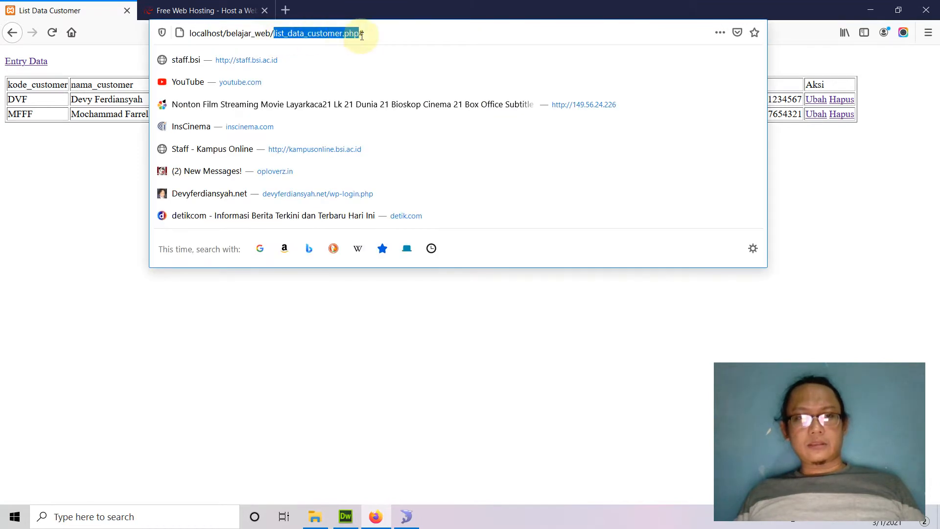
click(421, 364)
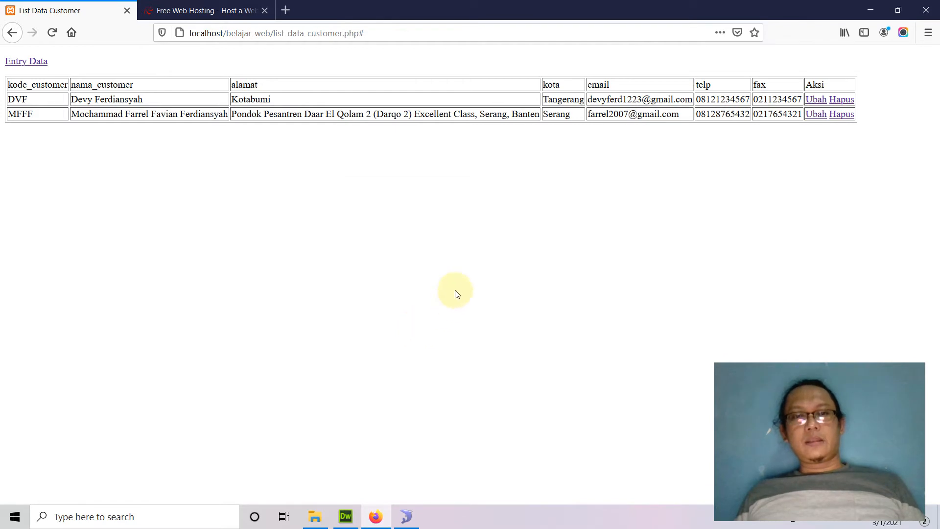
Open the Entry Data form, go through its Kode Customer to Fax fields, and return to List Data
click(33, 65)
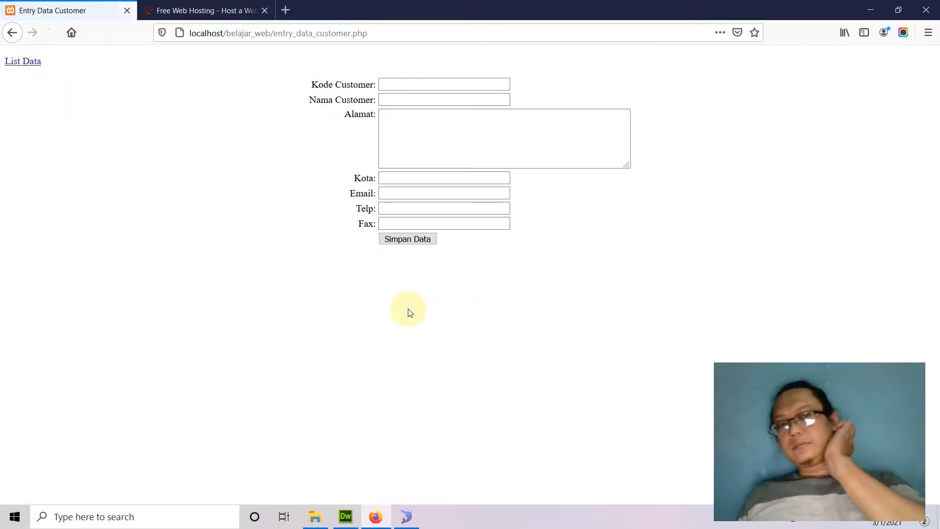
click(407, 80)
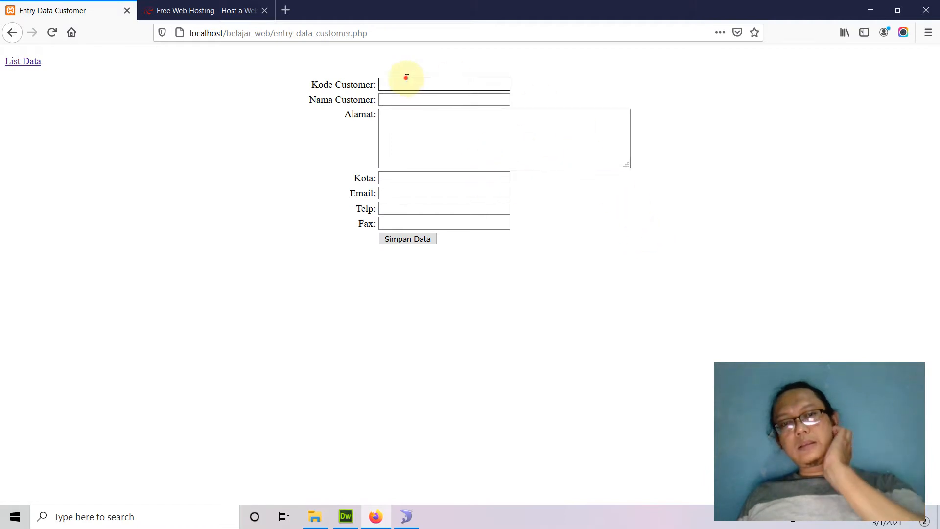
click(407, 128)
click(406, 178)
click(406, 193)
click(401, 211)
click(401, 224)
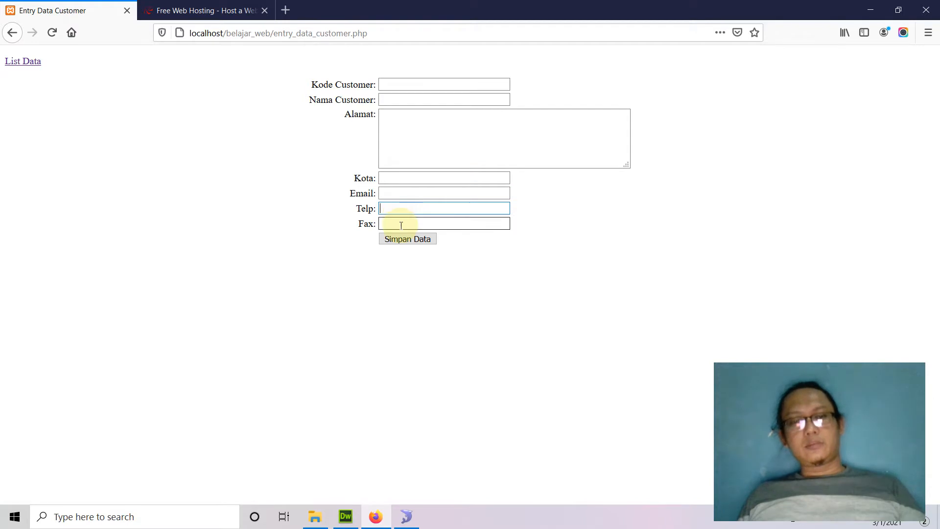
click(29, 67)
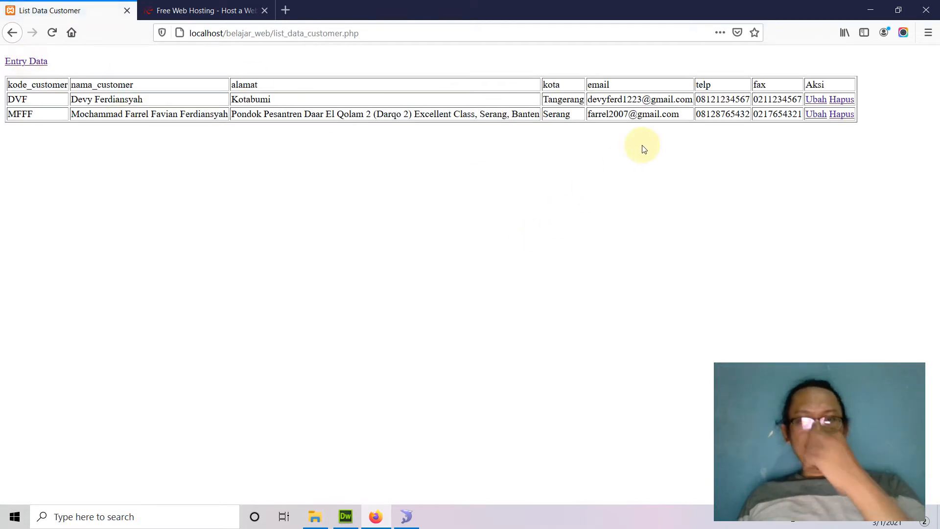
click(815, 99)
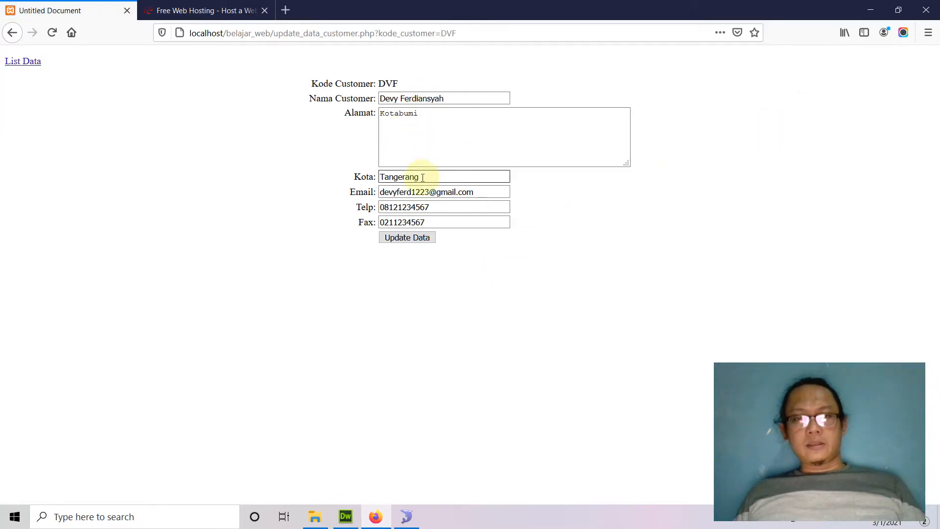
click(14, 62)
click(841, 114)
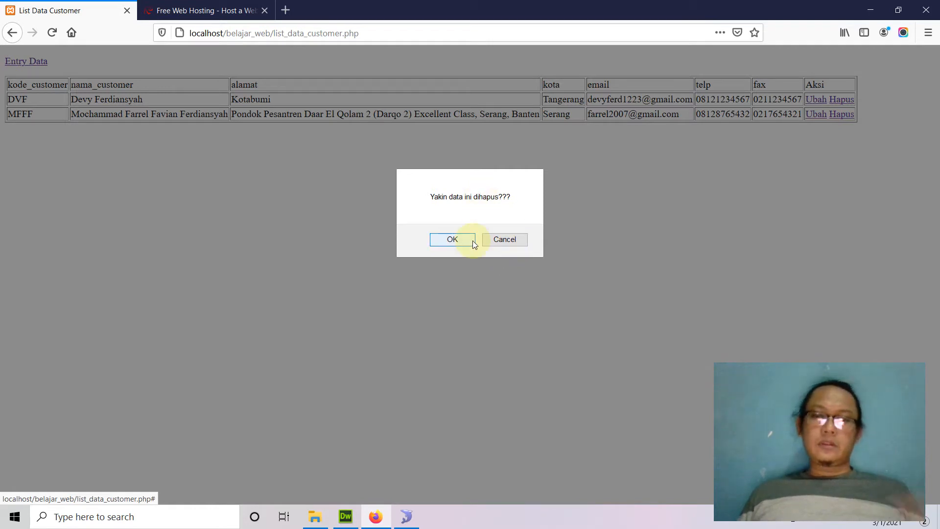
click(504, 242)
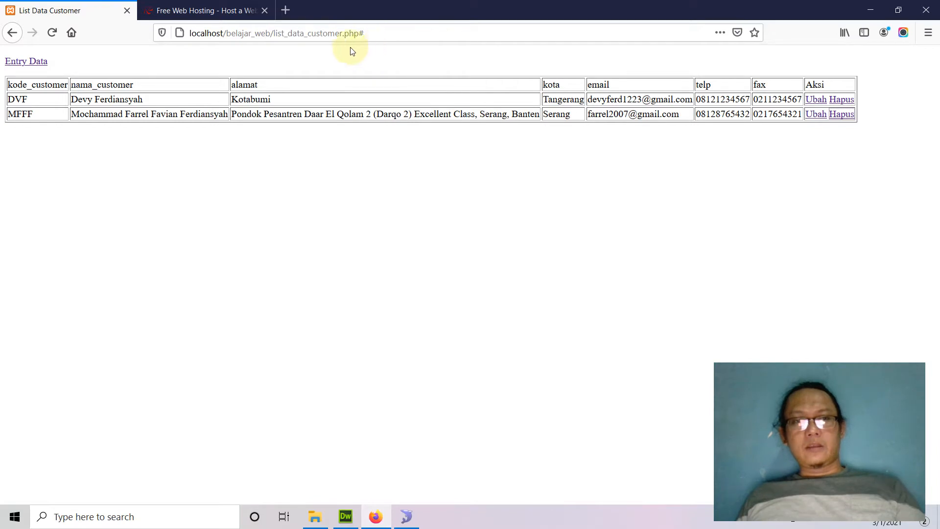
drag(188, 33, 224, 34)
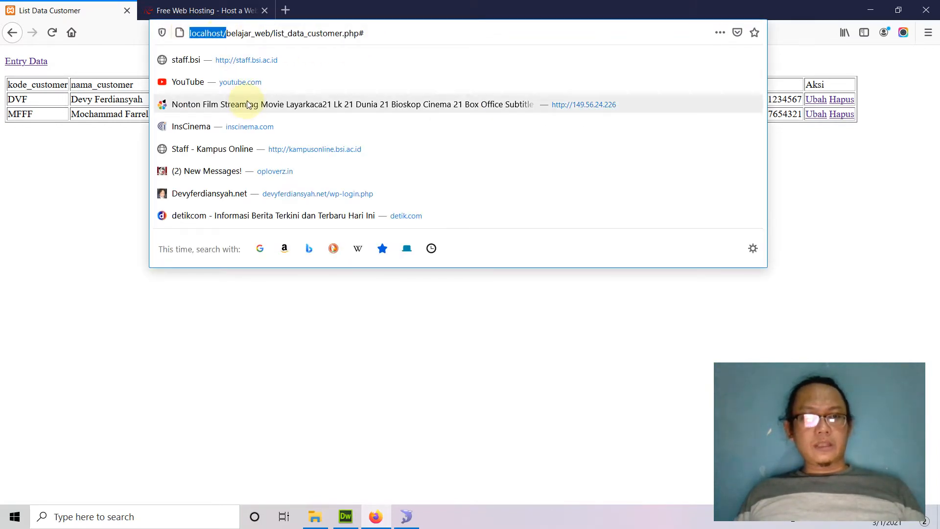
double_click(263, 33)
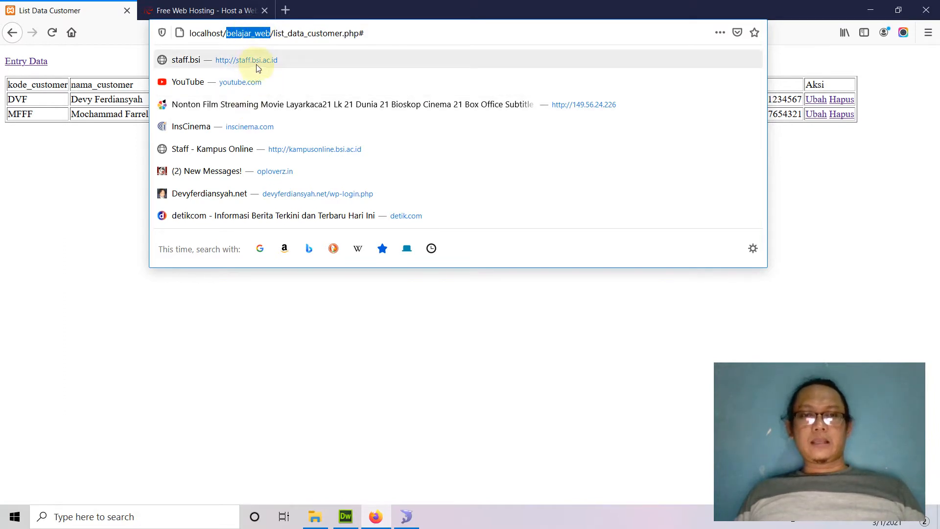
click(251, 33)
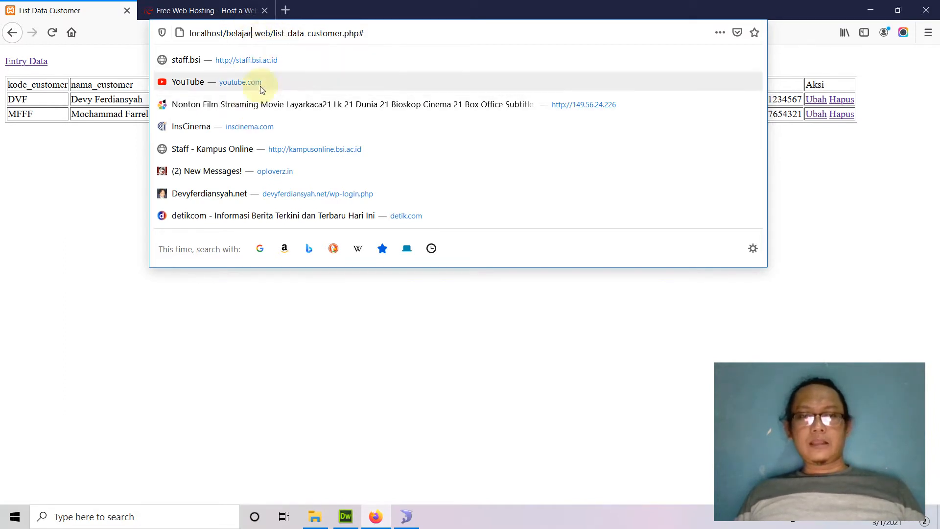
click(248, 31)
double_click(248, 32)
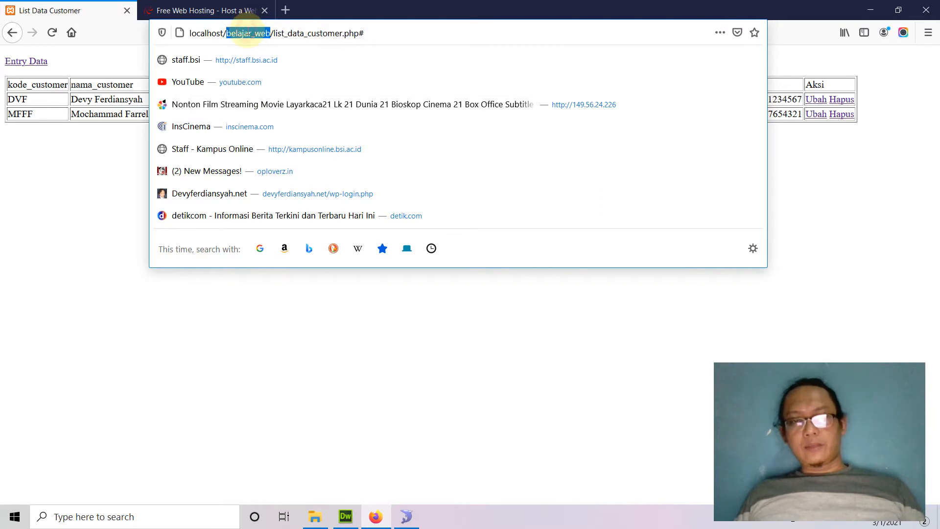
click(350, 328)
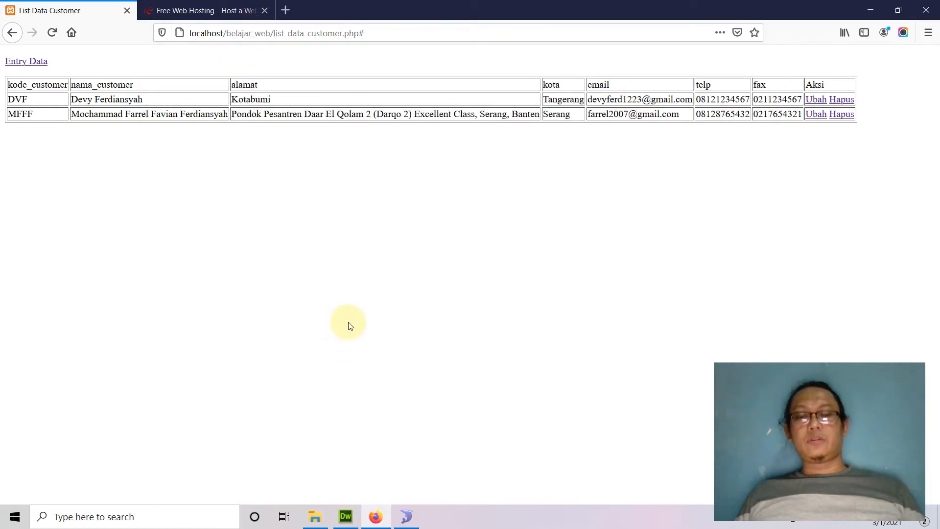
mouse_move(317, 524)
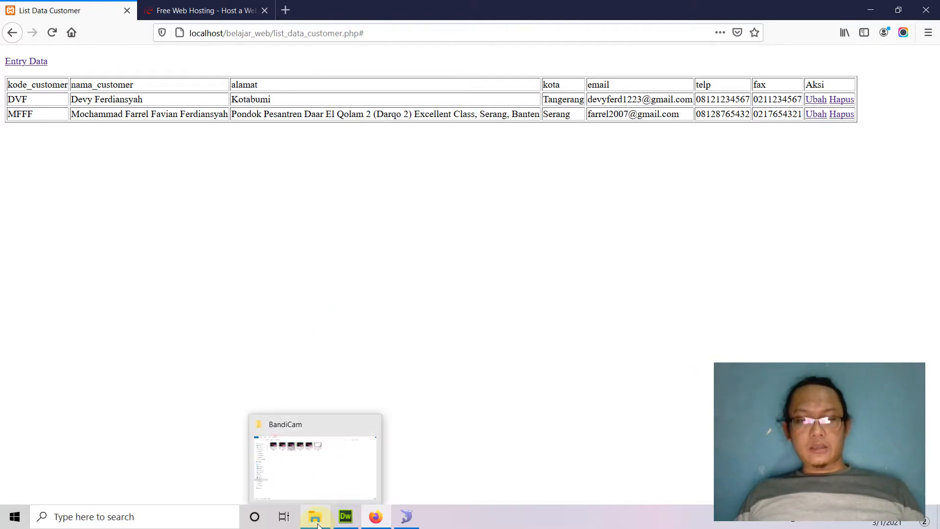
In File Explorer, navigate to DATA (D:) > xampp > htdocs > belajar_web
key(super+e)
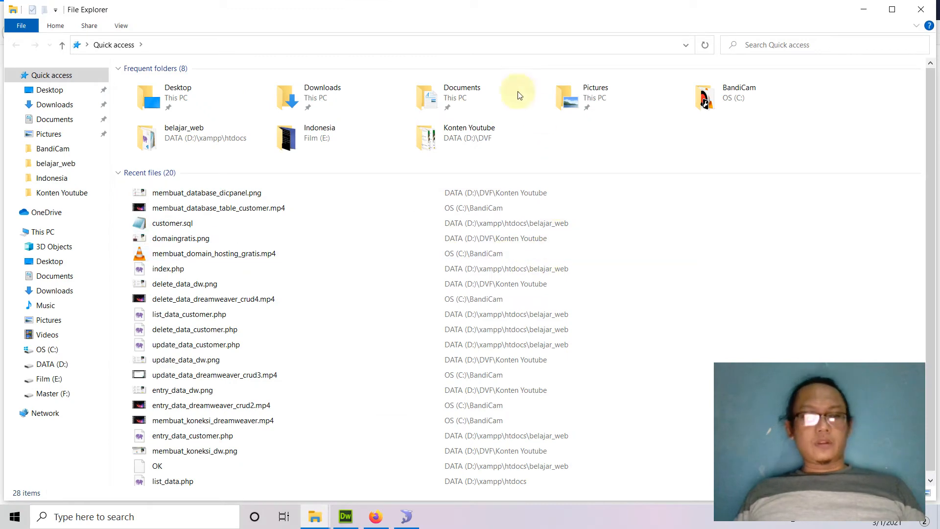
click(58, 362)
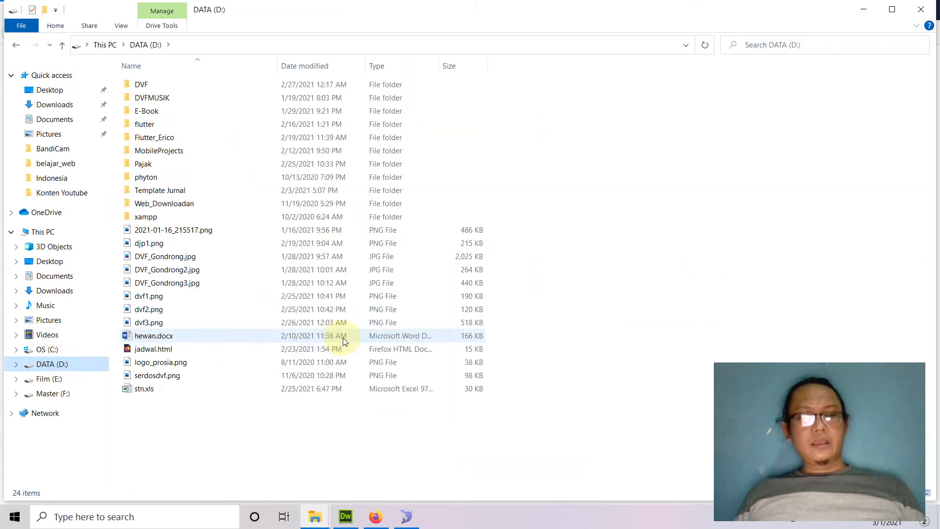
double_click(145, 219)
double_click(159, 152)
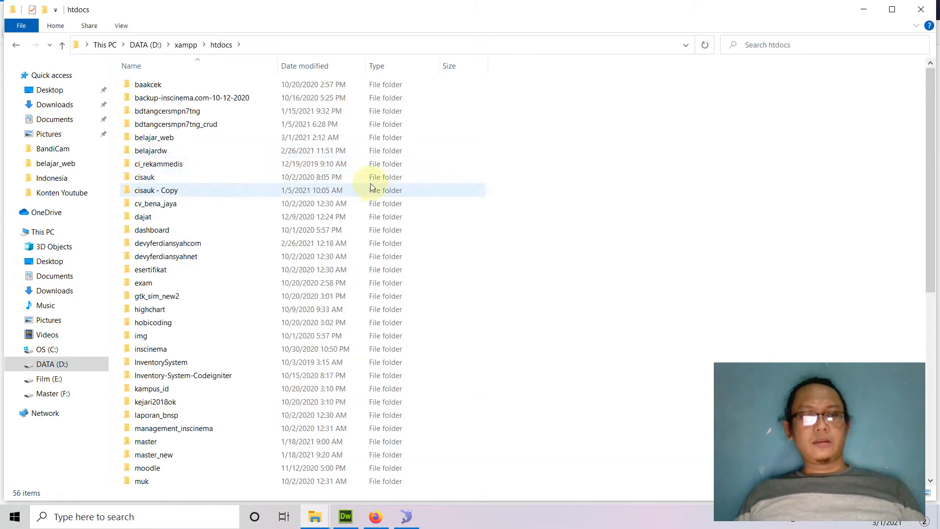
double_click(169, 142)
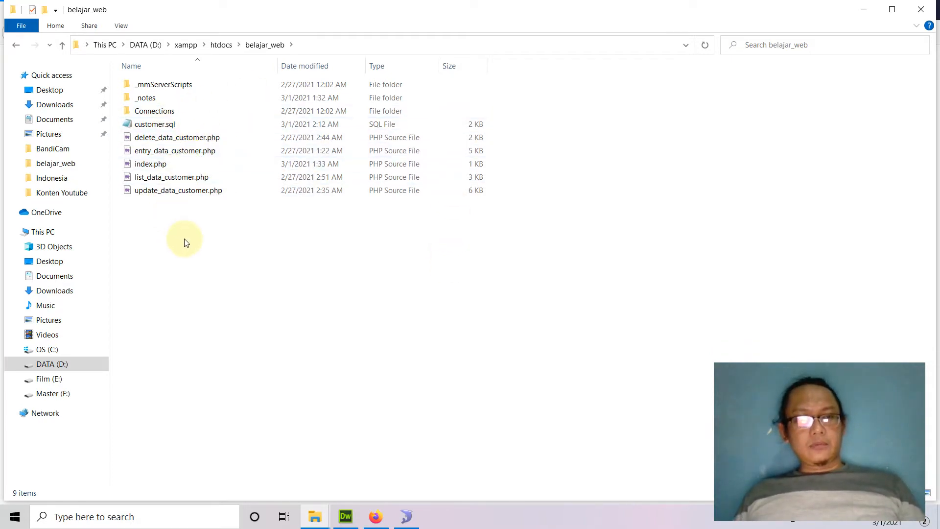
Select the list, entry, update and delete customer PHP files plus the Connections folder
click(181, 183)
ctrl+click(195, 150)
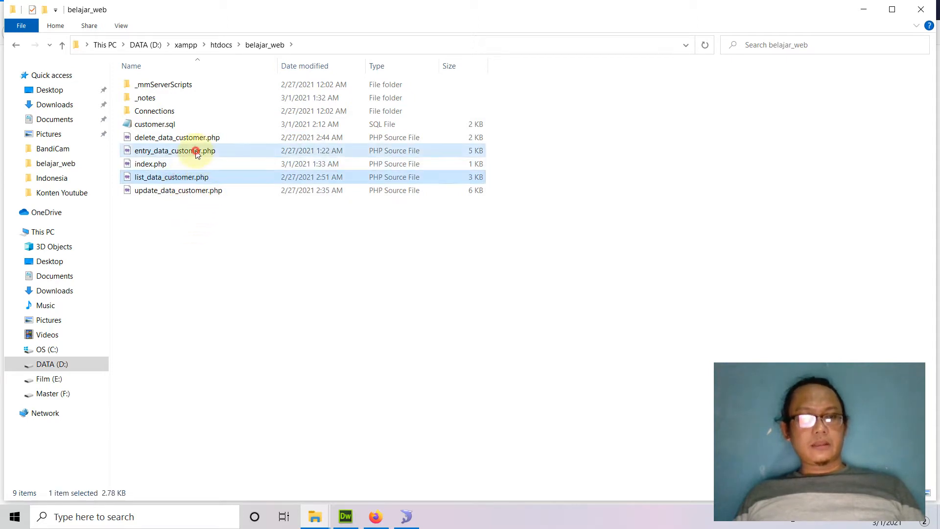
ctrl+click(189, 191)
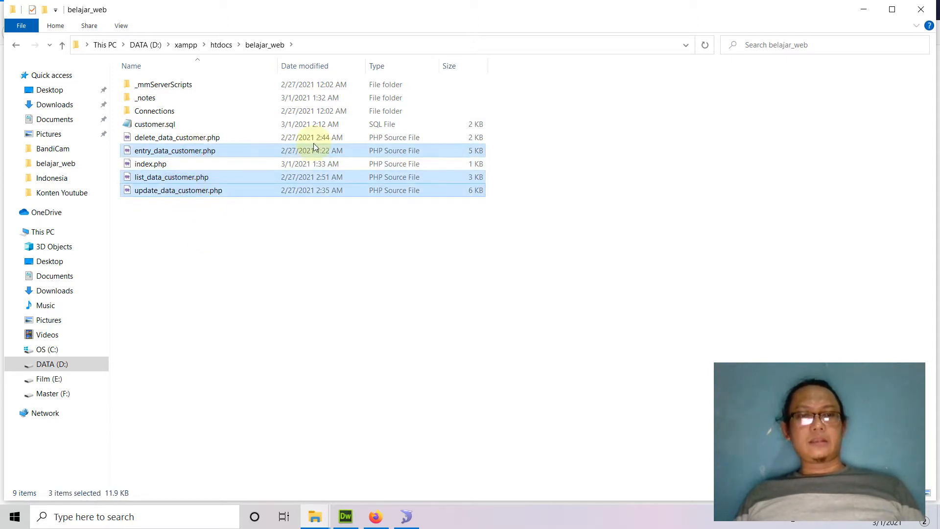
ctrl+click(190, 139)
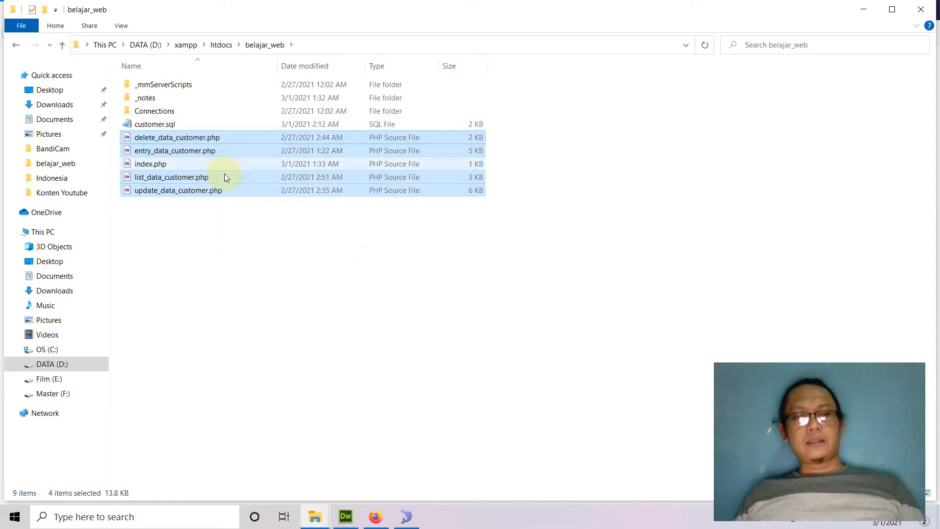
ctrl+click(153, 112)
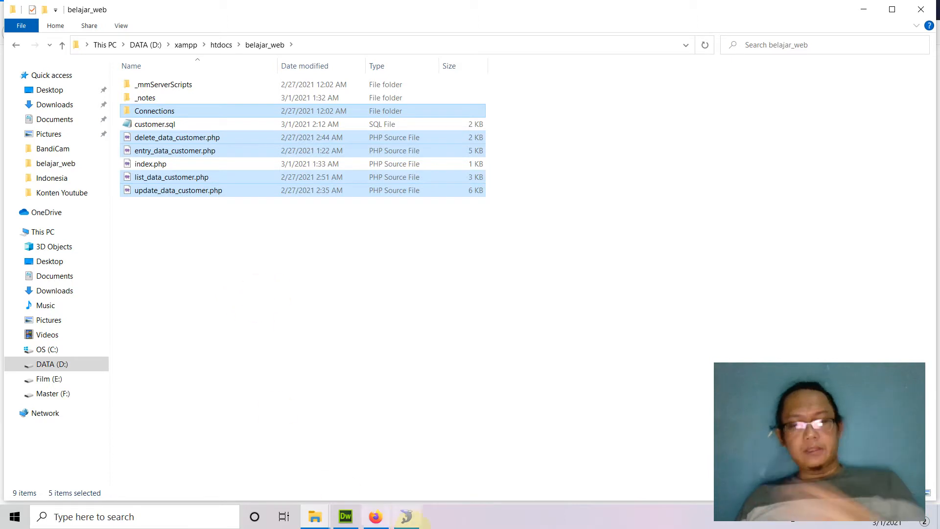
click(377, 522)
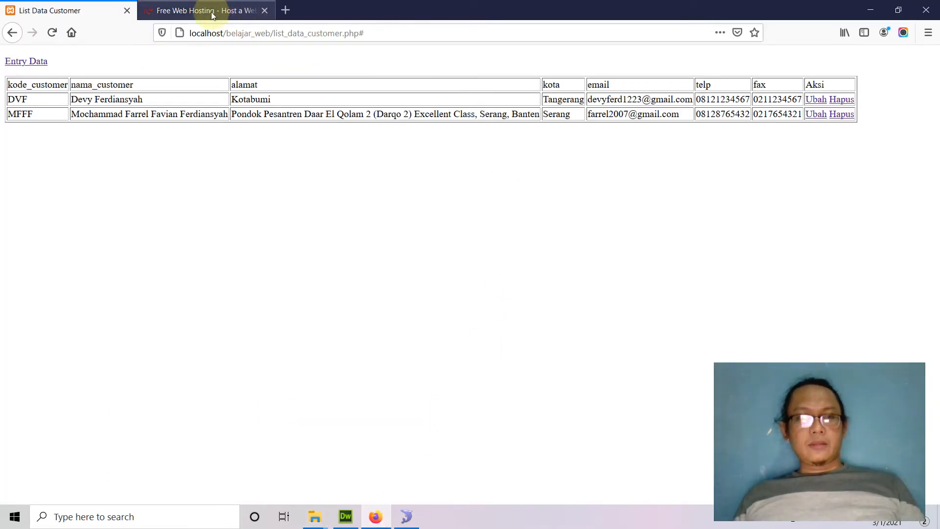
Sign in to 000webhost and choose Manage Website on the websitekoe1979 site card
click(189, 13)
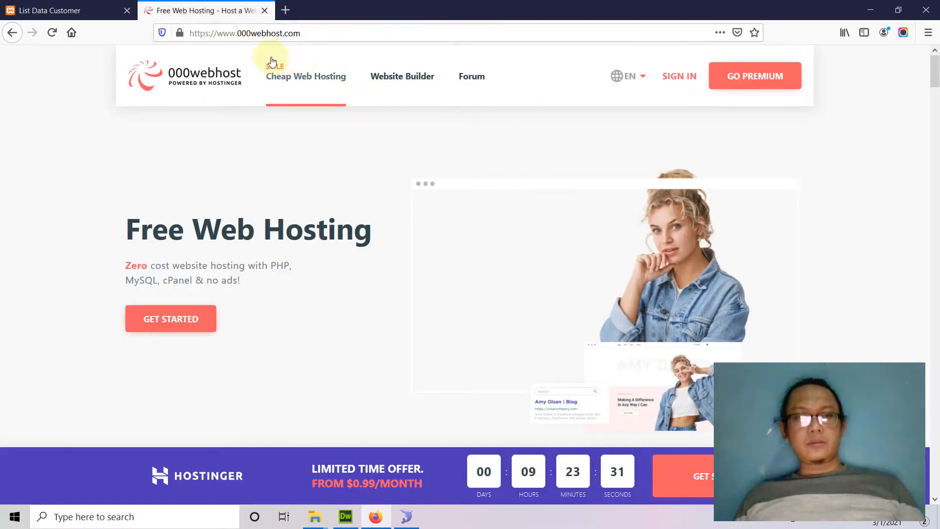
drag(237, 33, 346, 34)
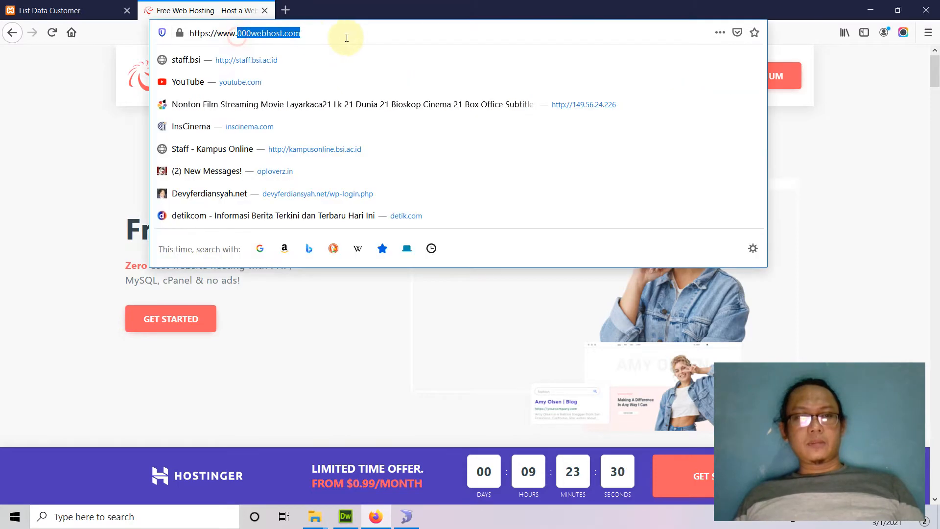
click(405, 350)
click(678, 78)
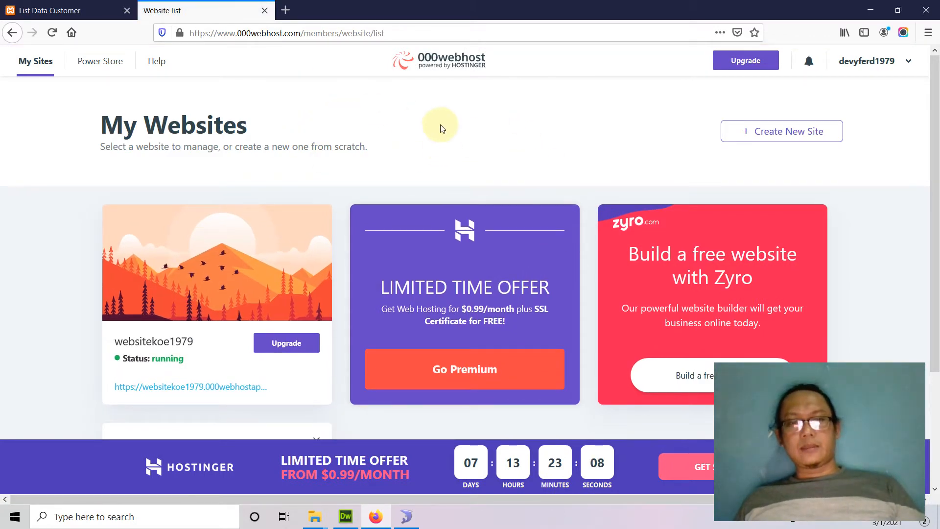
mouse_move(334, 224)
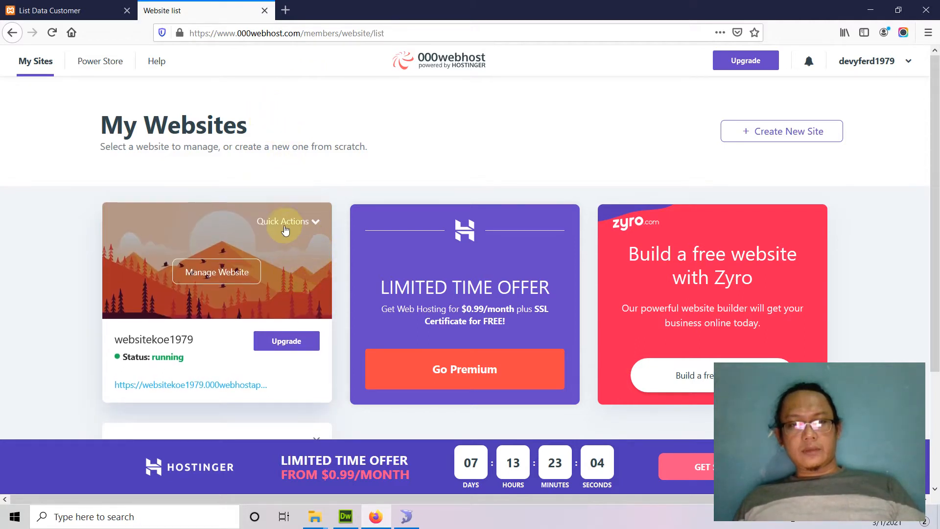
click(207, 277)
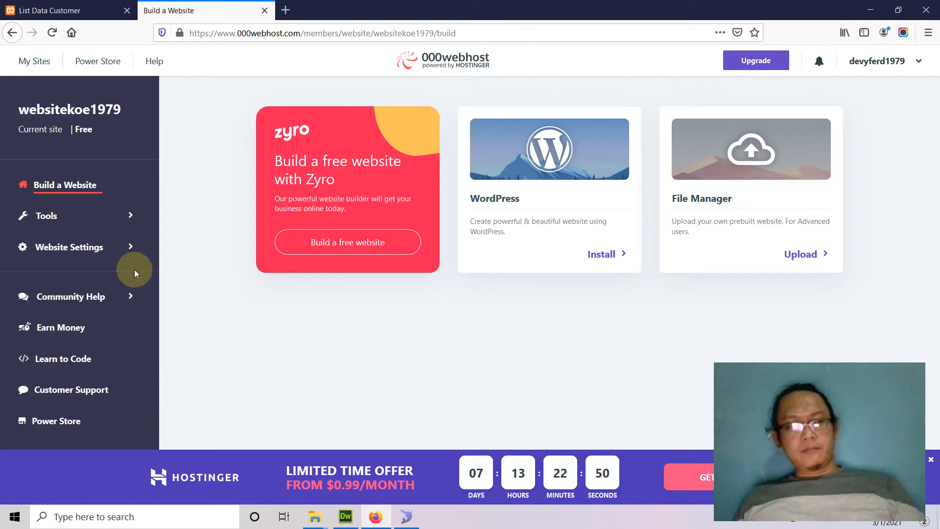
Launch the websitekoe1979 File Manager from Tools > File Manager > Upload Files
click(57, 221)
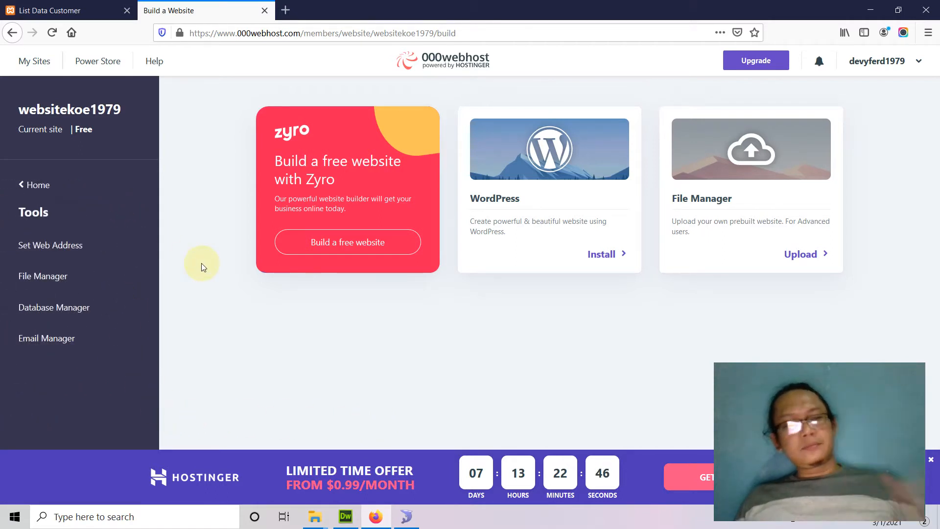
click(53, 277)
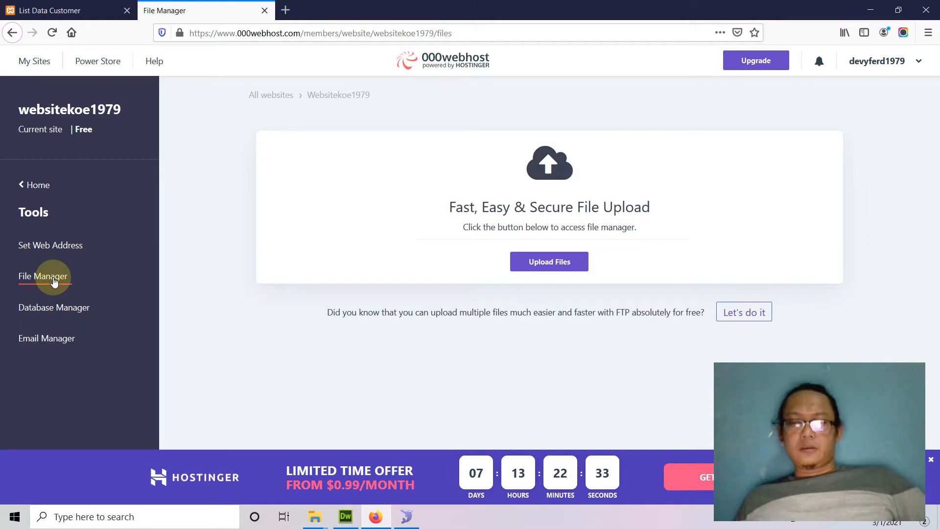
click(563, 270)
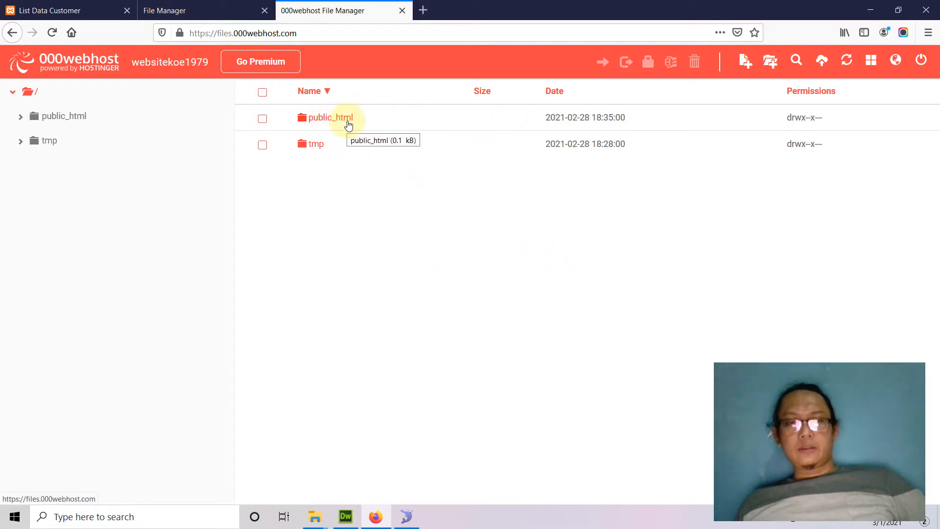
Check the local belajar_web folder, then open public_html in the online file manager
mouse_move(315, 515)
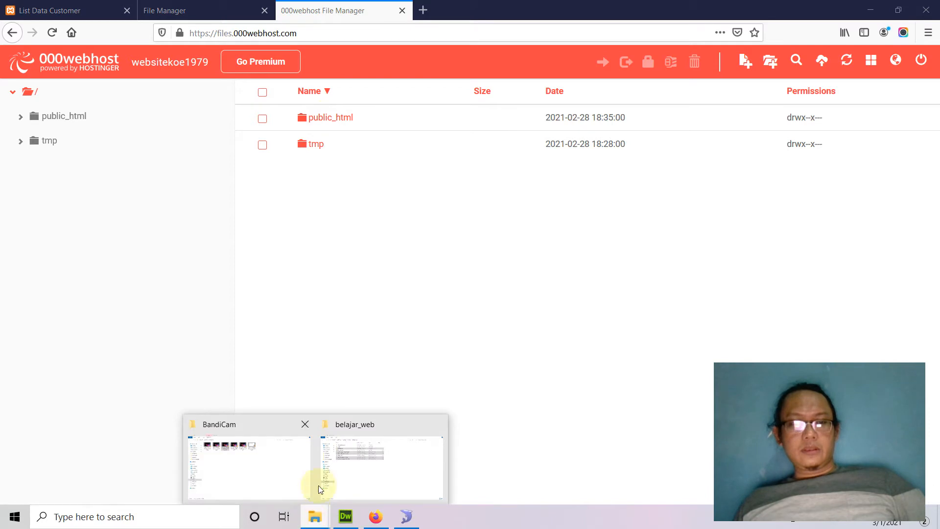
click(352, 456)
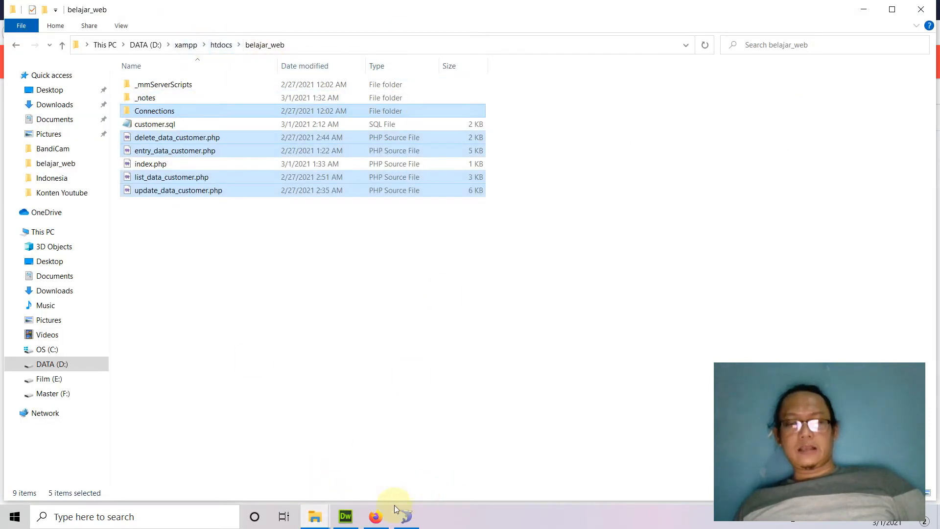
click(376, 517)
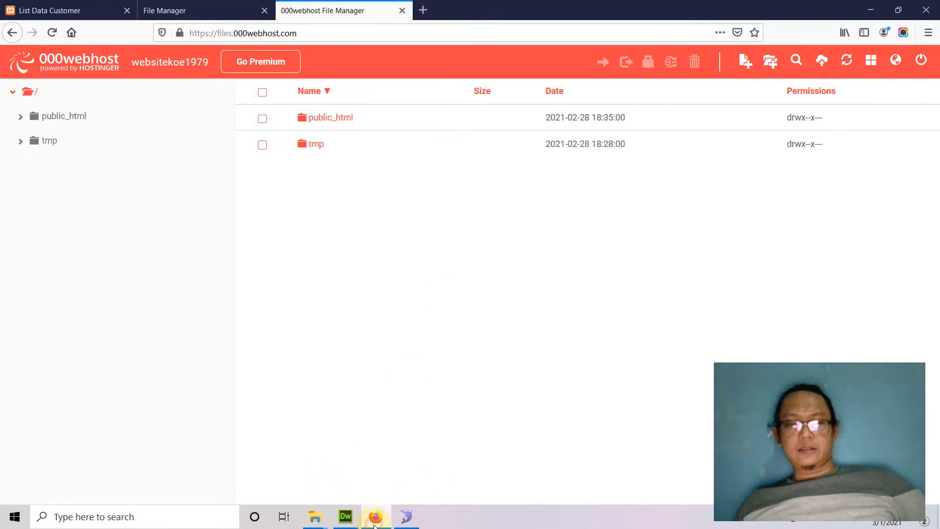
click(341, 122)
double_click(353, 121)
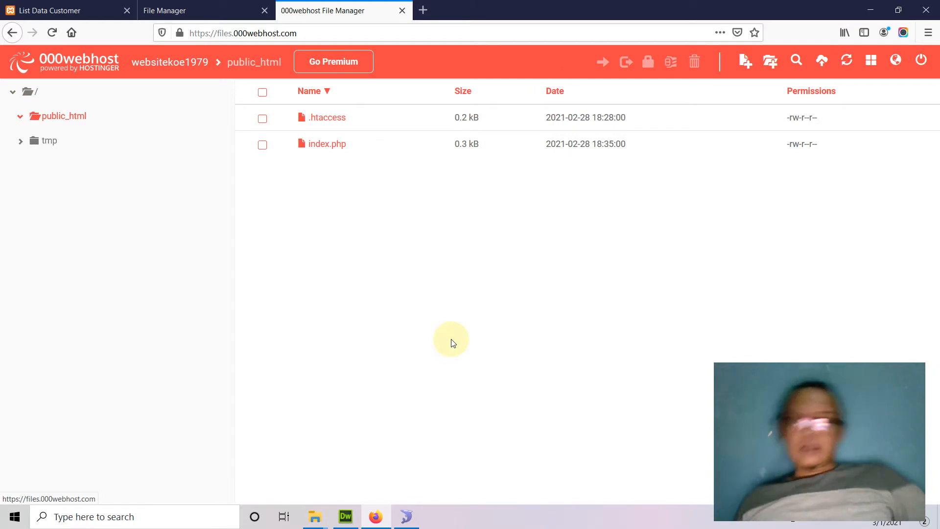
mouse_move(312, 523)
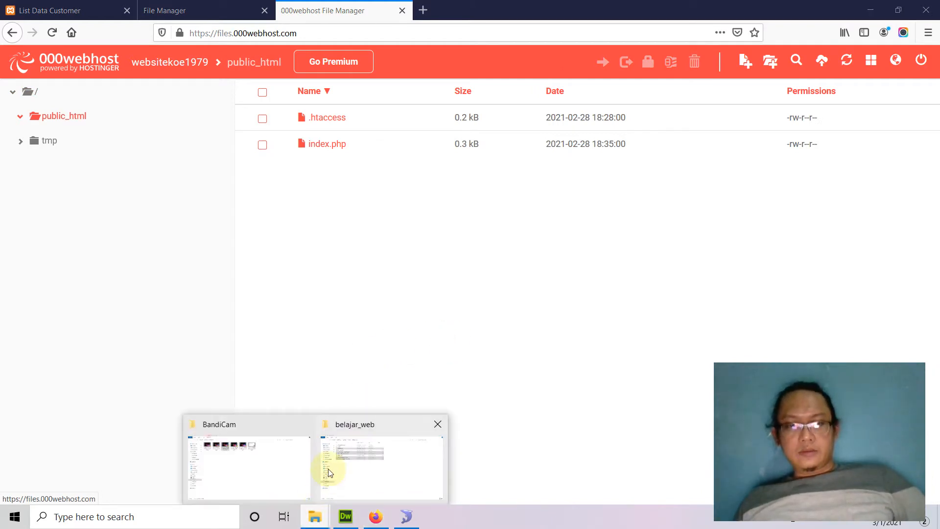
click(392, 446)
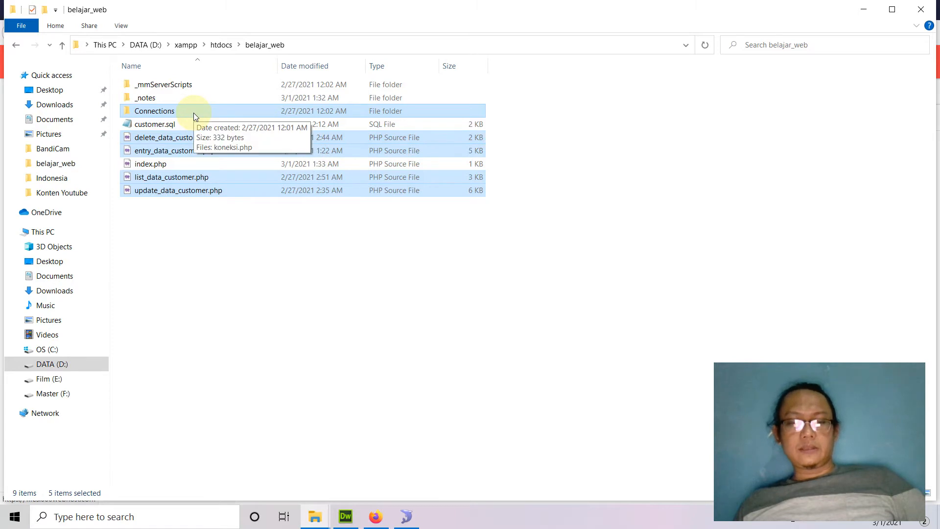
click(376, 516)
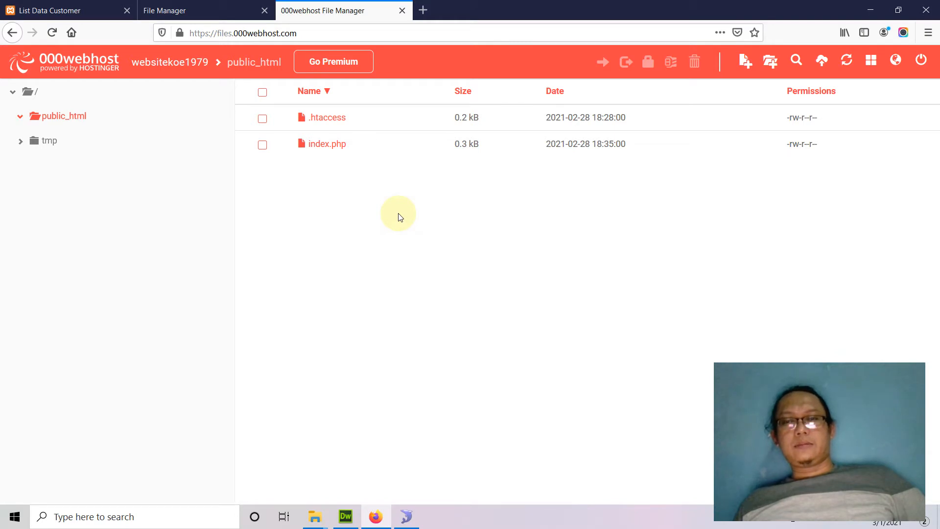
Start an upload into public_html and browse the file chooser to htdocs\belajar_web
click(821, 68)
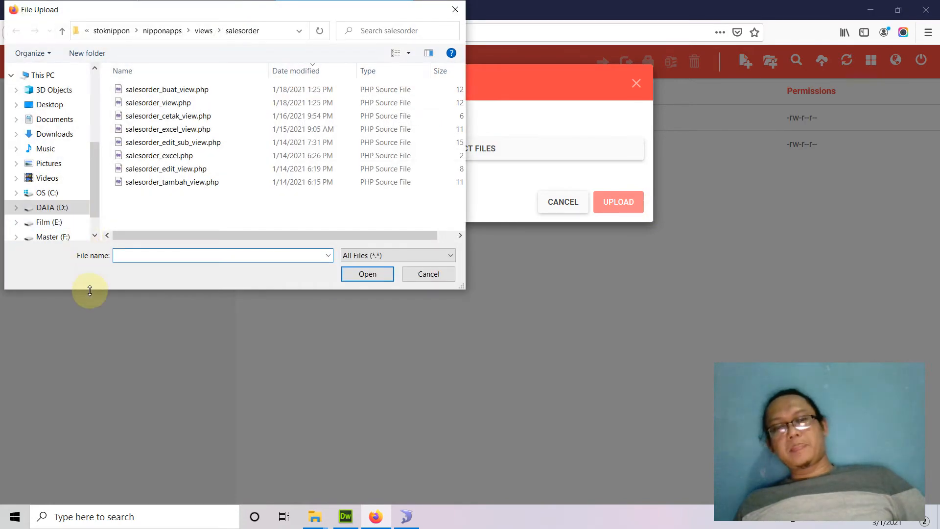
drag(205, 12, 359, 102)
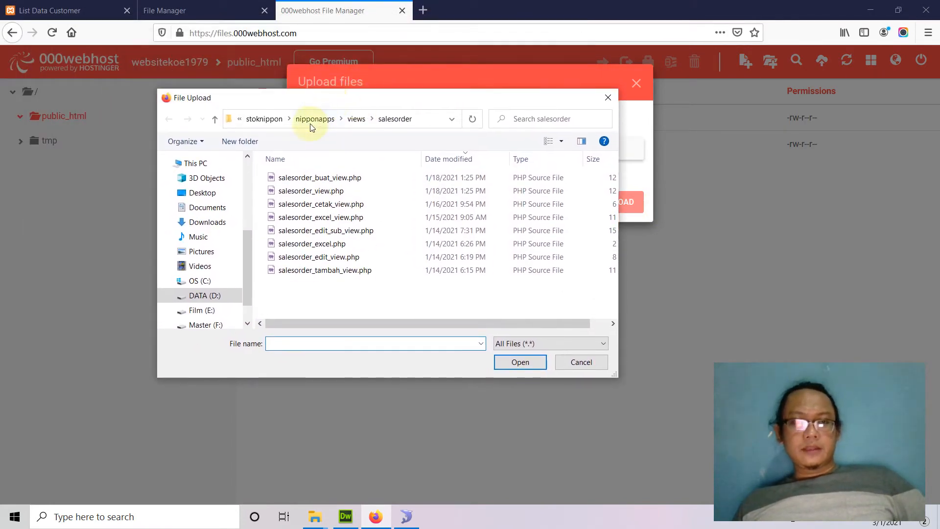
click(262, 122)
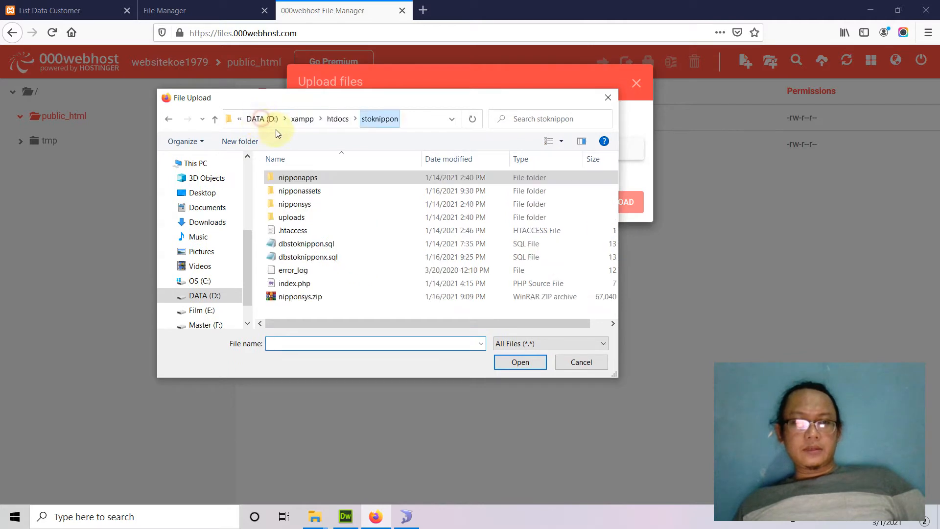
click(340, 120)
scroll(426, 260, down, 1)
scroll(386, 286, up, 10)
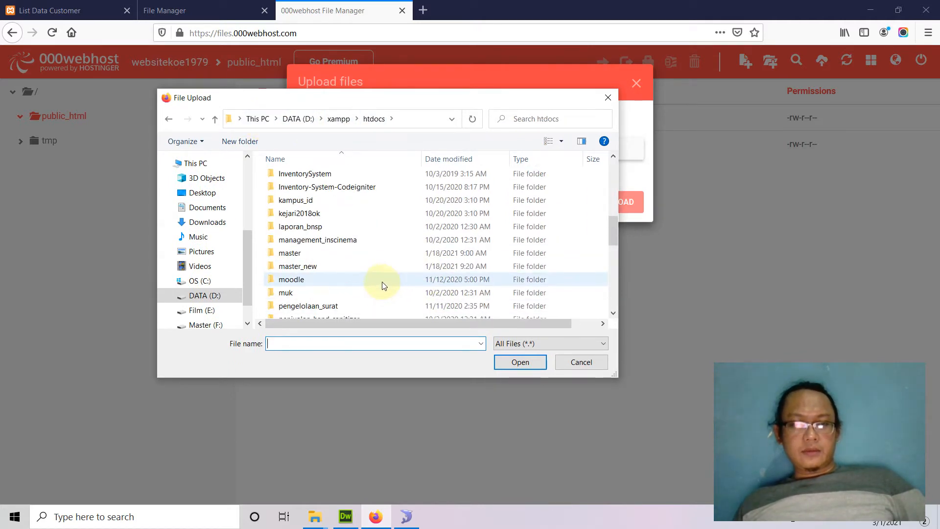
double_click(346, 231)
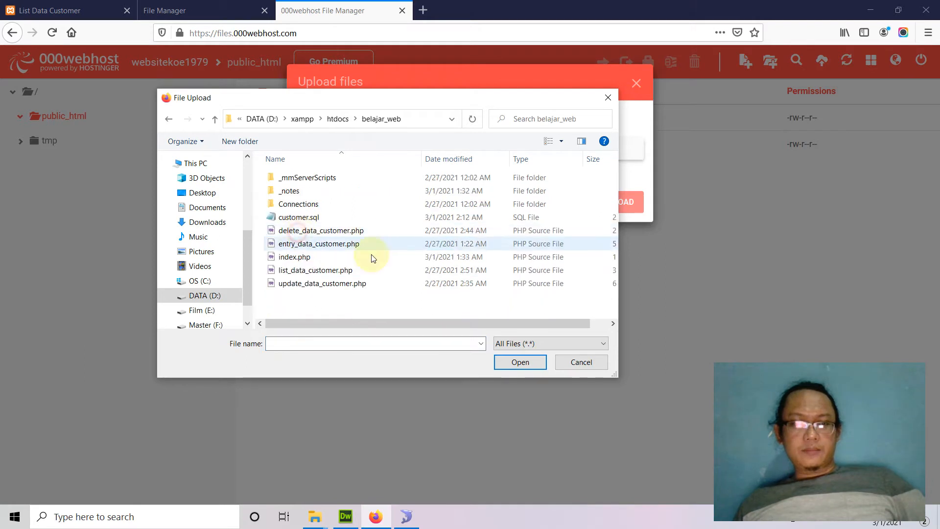
click(303, 206)
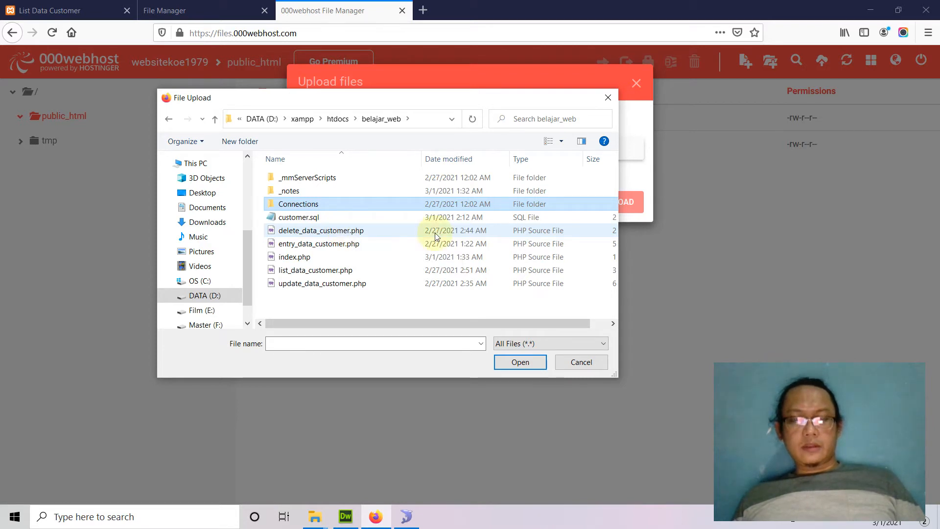
Upload delete, entry, list and update_data_customer.php to public_html
click(327, 233)
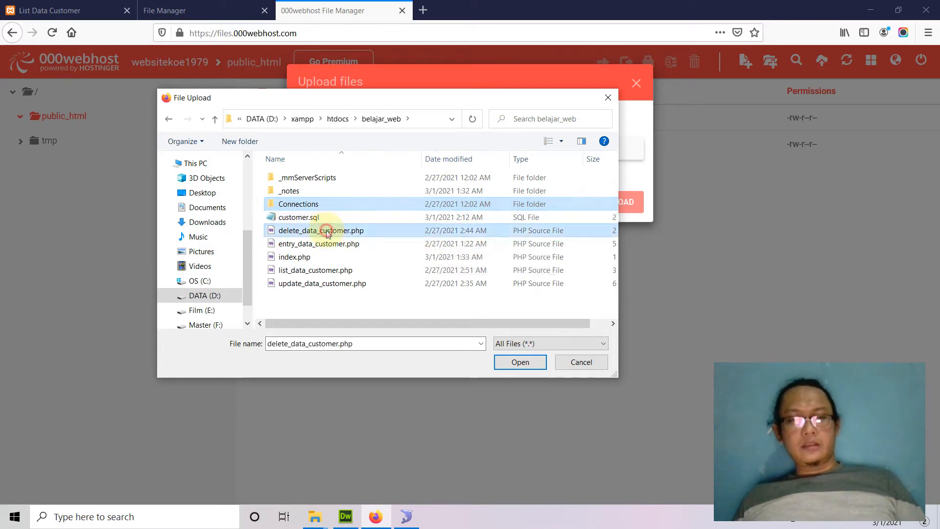
ctrl+click(345, 244)
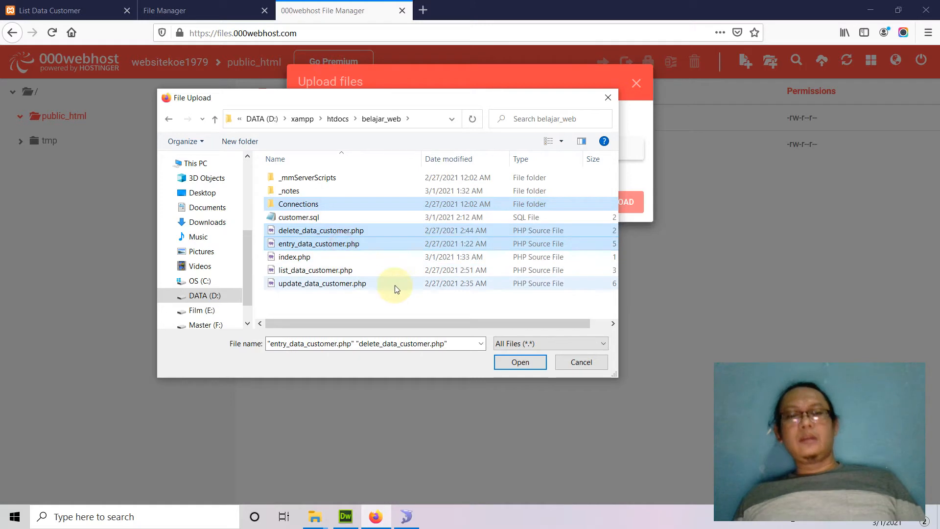
ctrl+click(333, 274)
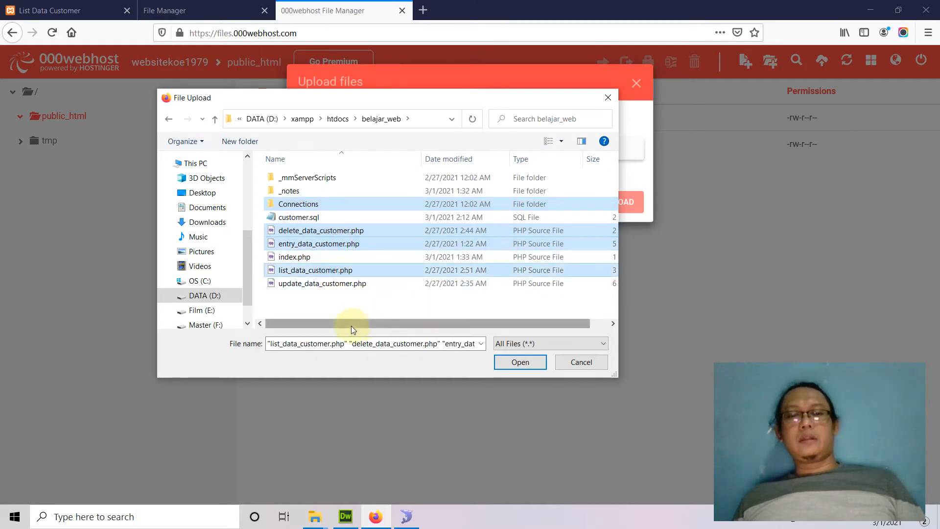
ctrl+click(335, 284)
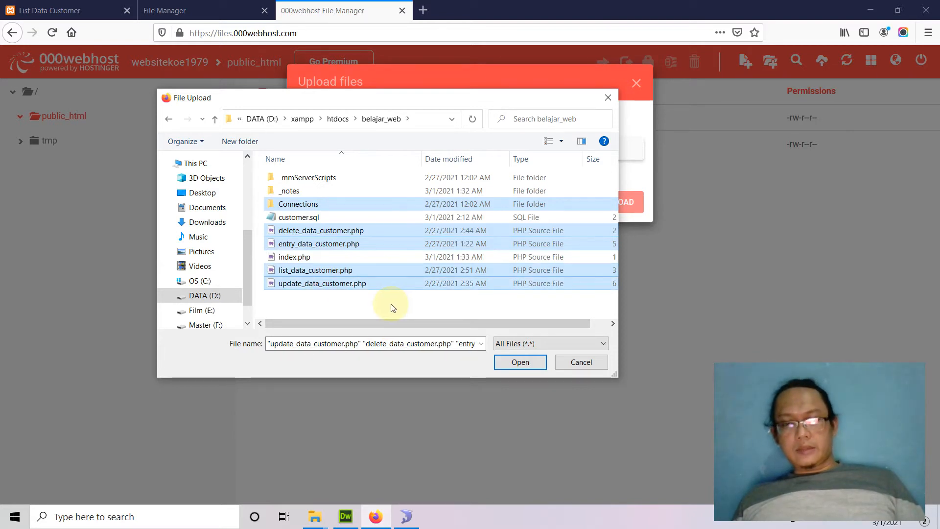
click(519, 363)
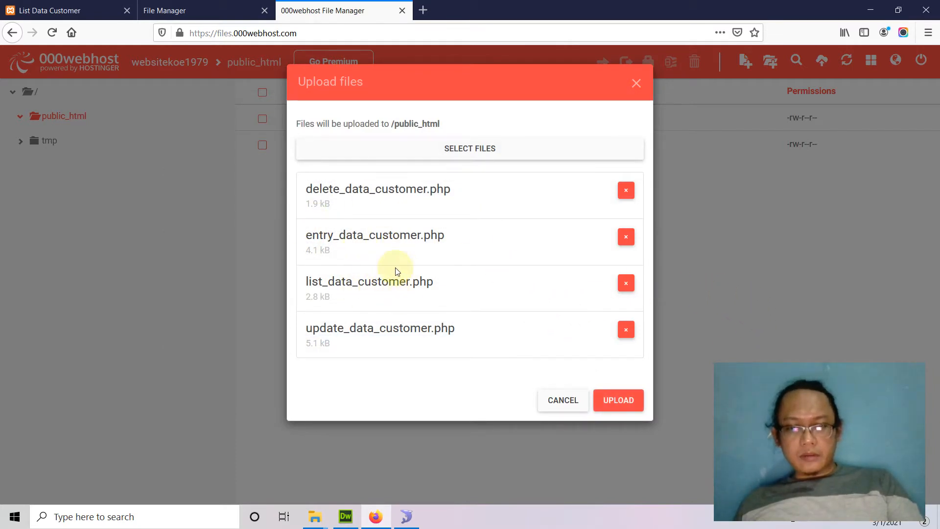
click(626, 402)
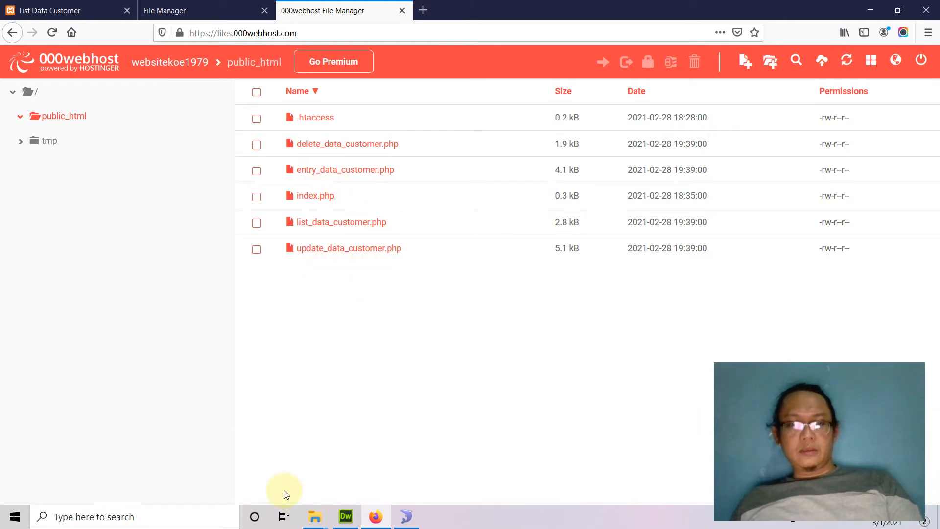
click(316, 516)
Copy the folder name 'Connections' from its rename box in Explorer, then return to Firefox
click(343, 465)
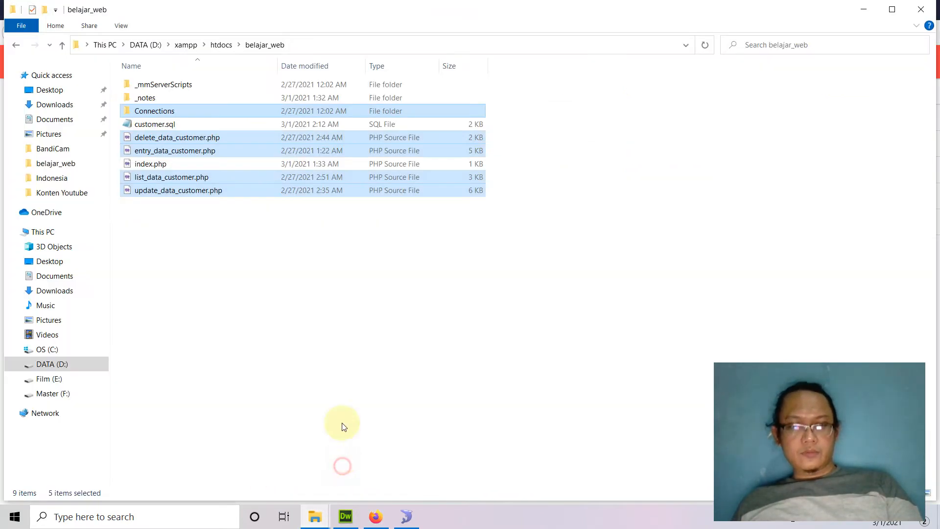
click(231, 306)
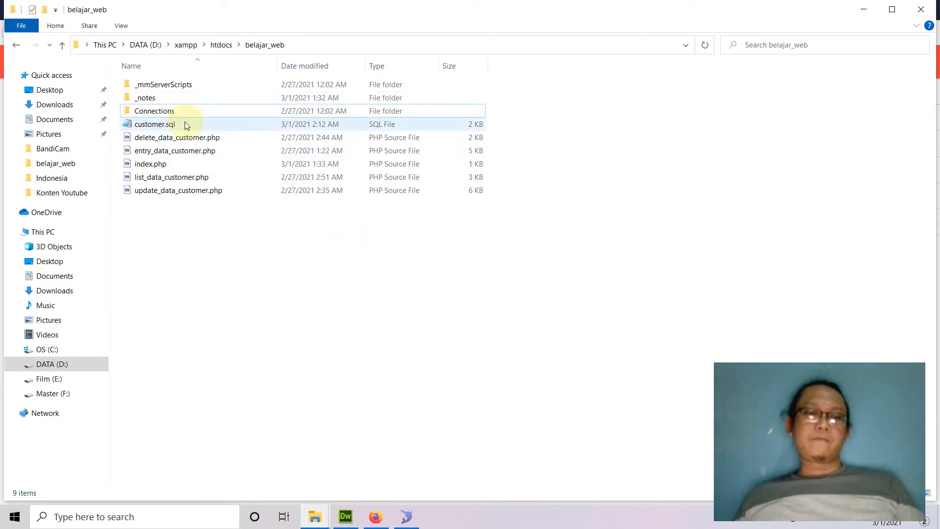
click(168, 115)
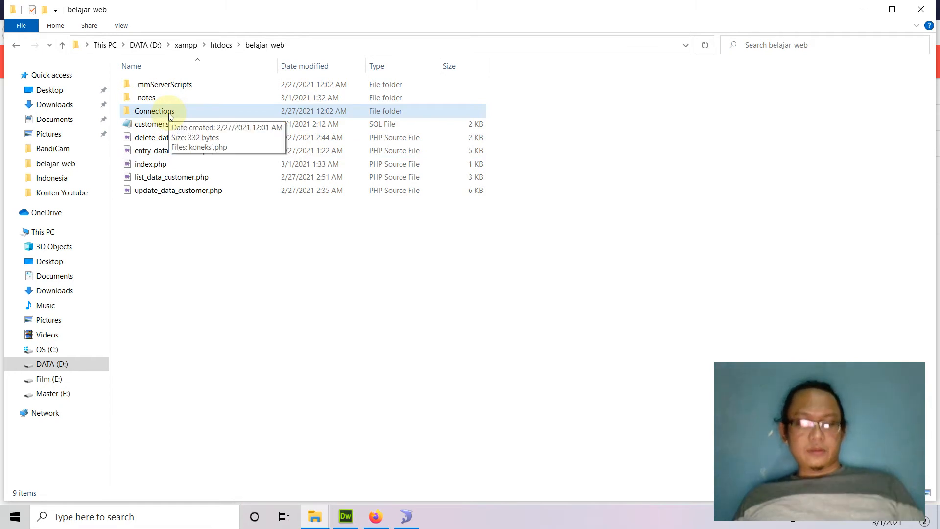
click(168, 113)
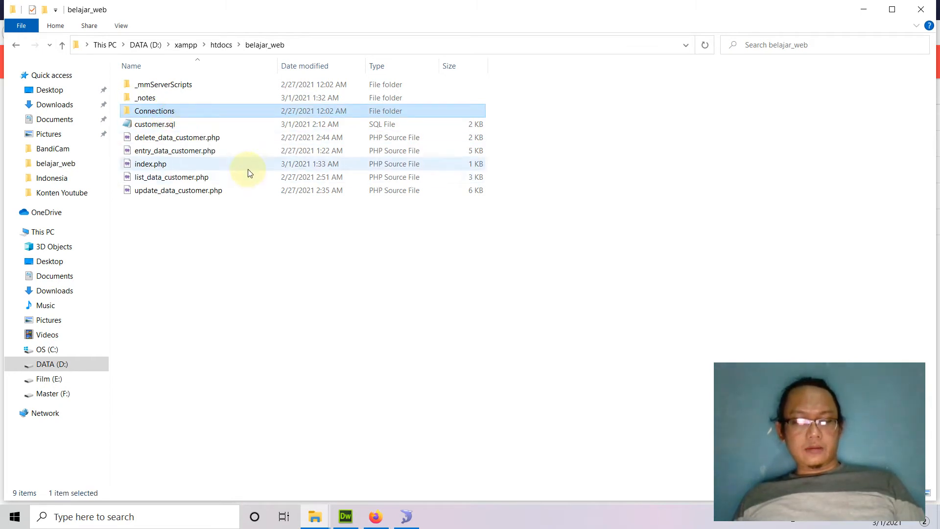
key(F2)
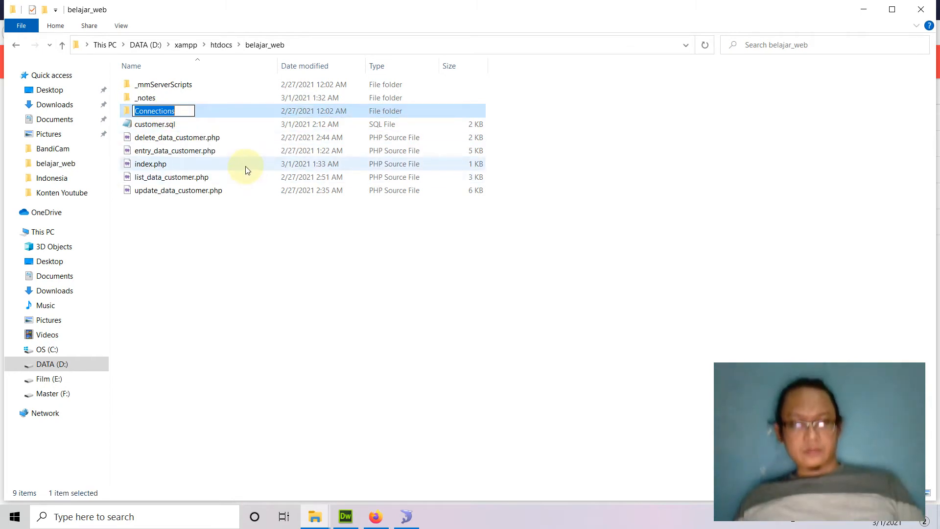
right_click(166, 108)
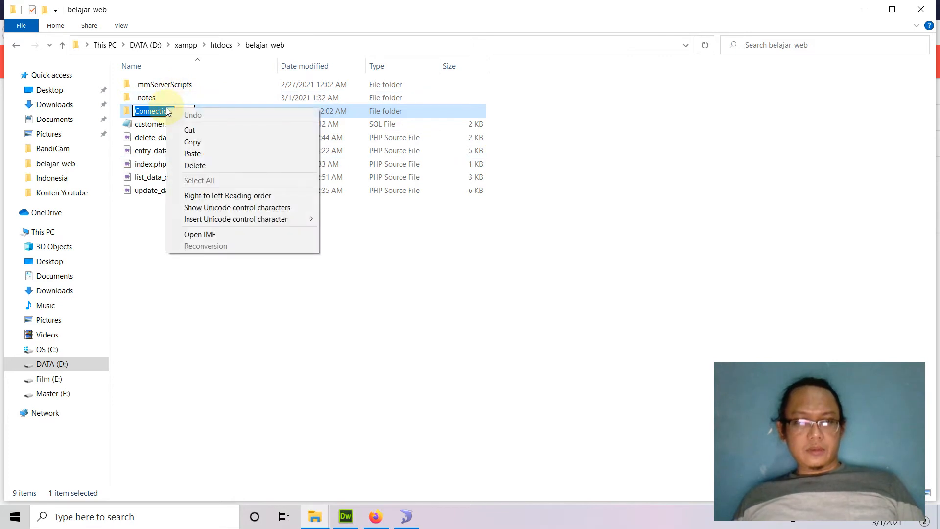
click(212, 145)
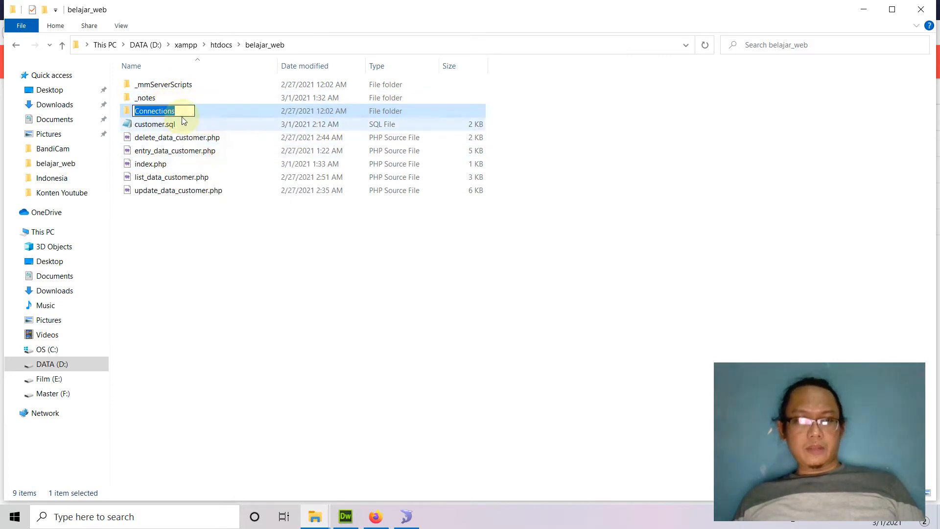
click(375, 517)
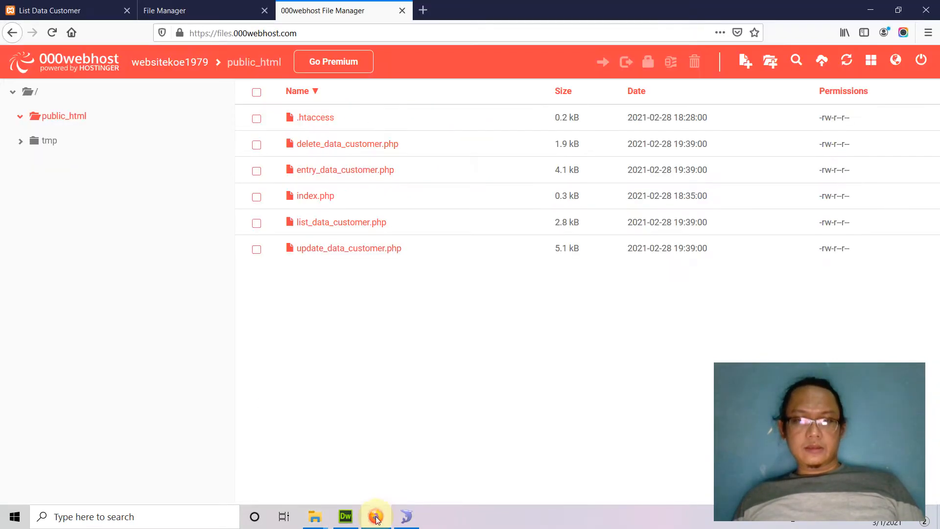
Create a new folder named Connections by pasting the name, then open it
click(771, 62)
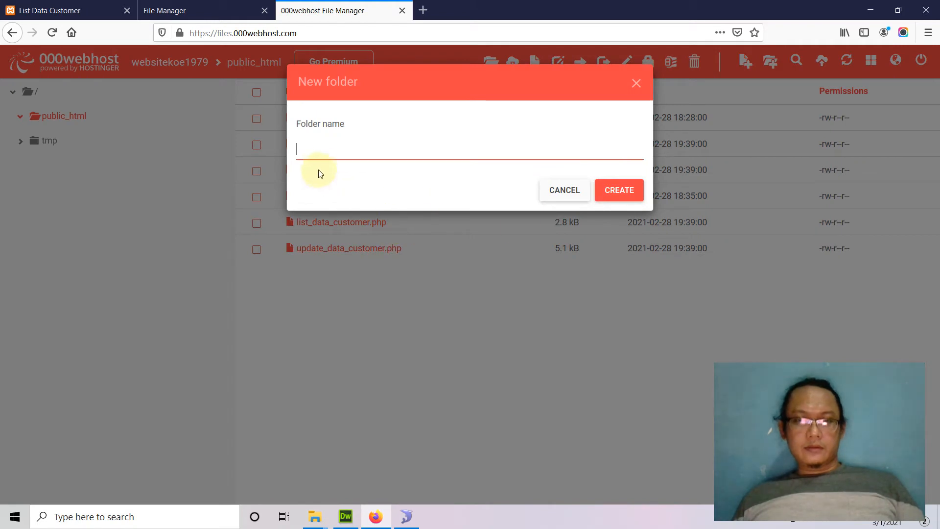
right_click(320, 150)
click(345, 194)
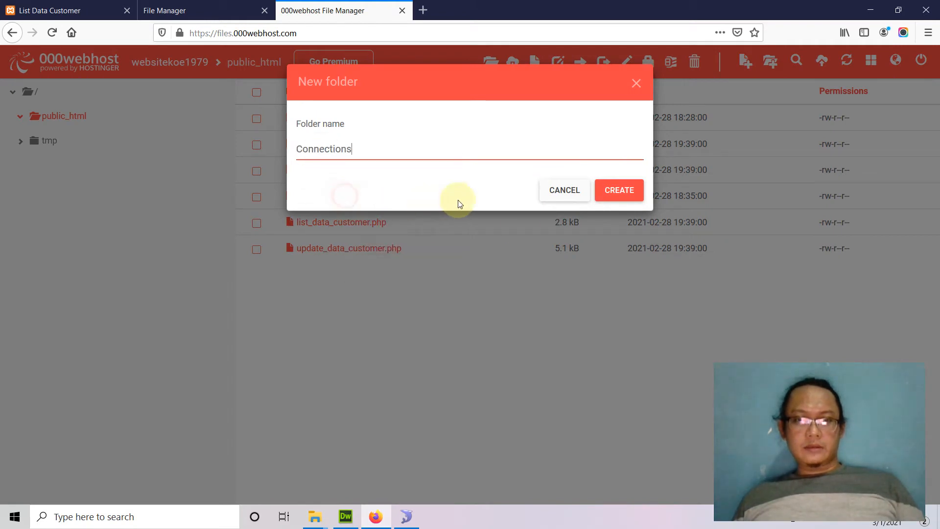
click(620, 195)
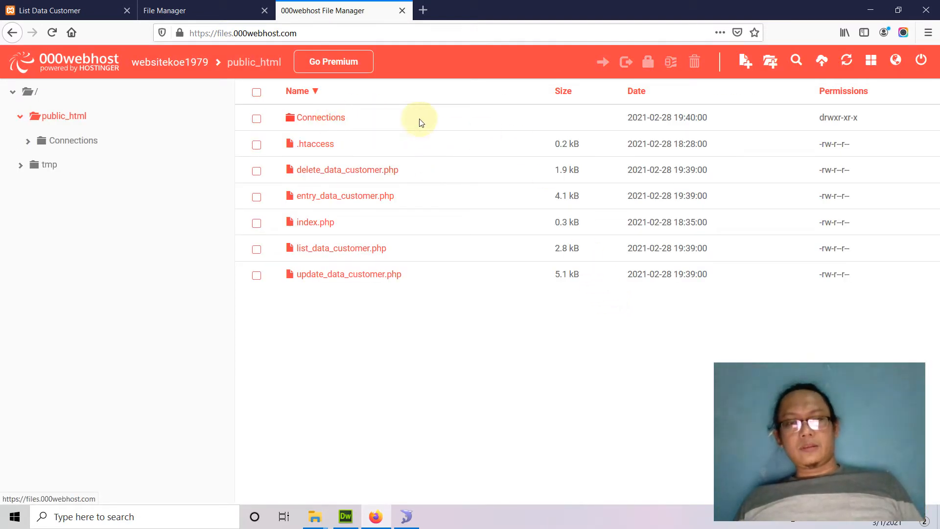
click(337, 119)
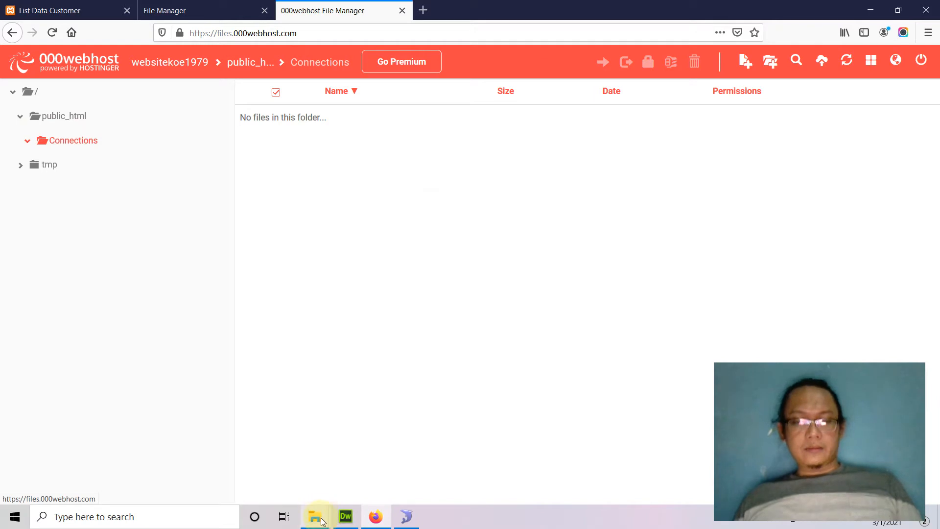
Locate koneksi.php in the local Connections folder and upload it (0.3 kB) to the online Connections folder
mouse_move(315, 515)
click(370, 460)
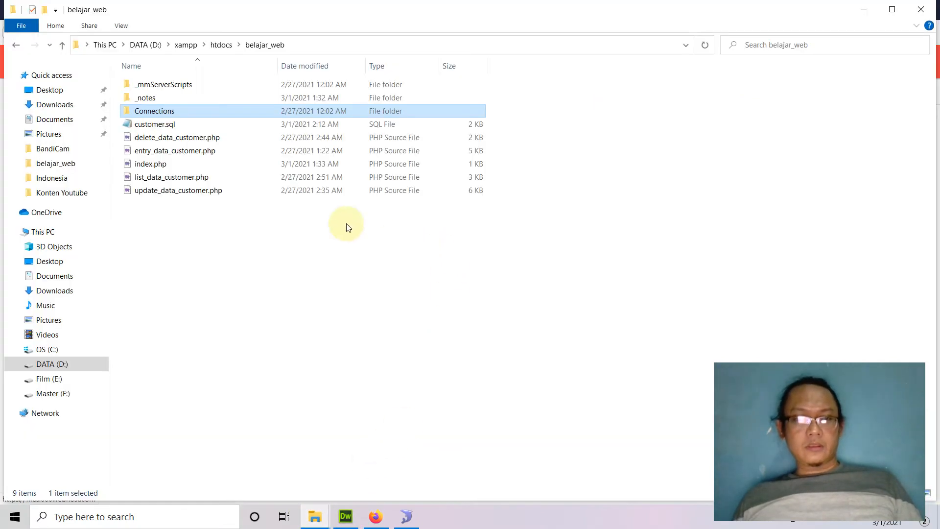
double_click(168, 112)
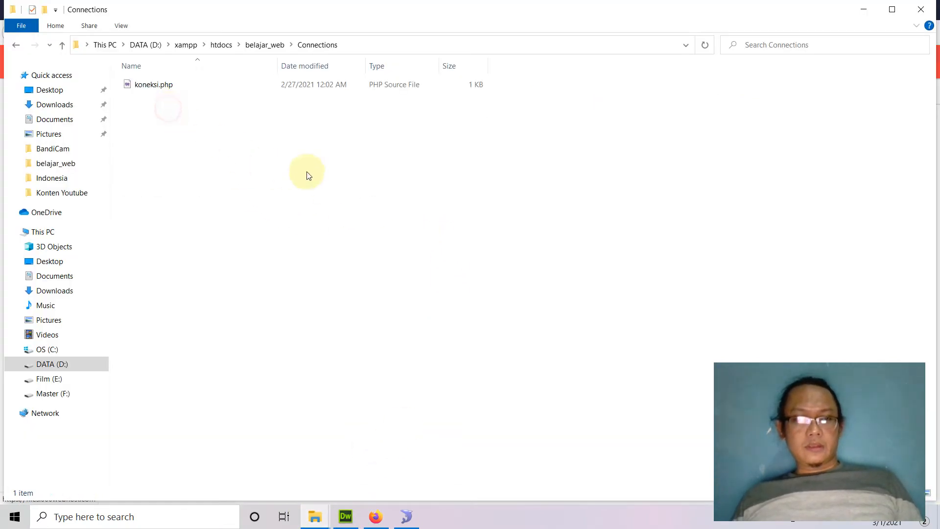
click(142, 90)
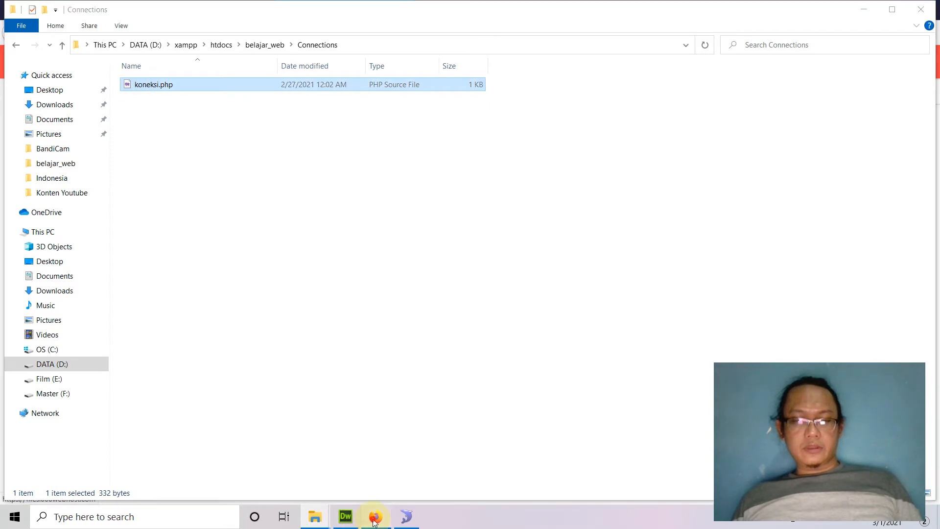
click(375, 516)
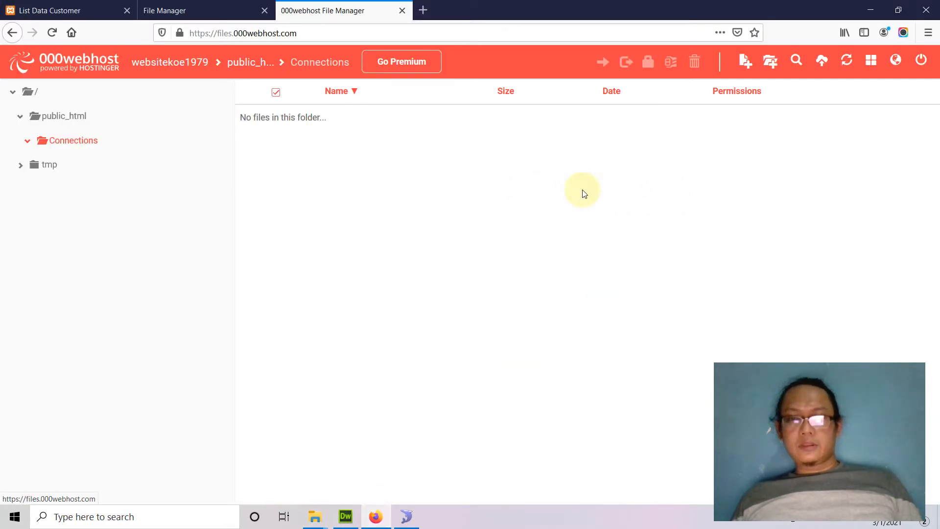
click(822, 60)
click(478, 149)
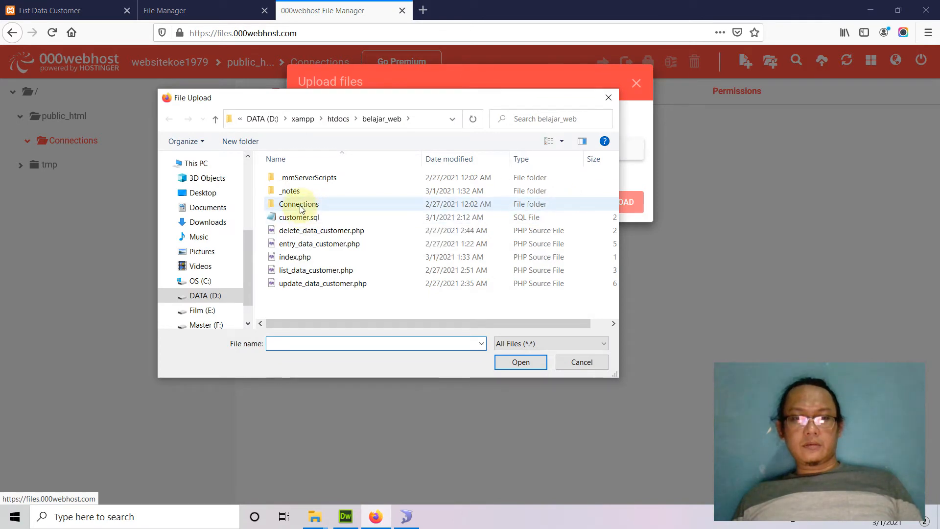
double_click(298, 205)
double_click(298, 180)
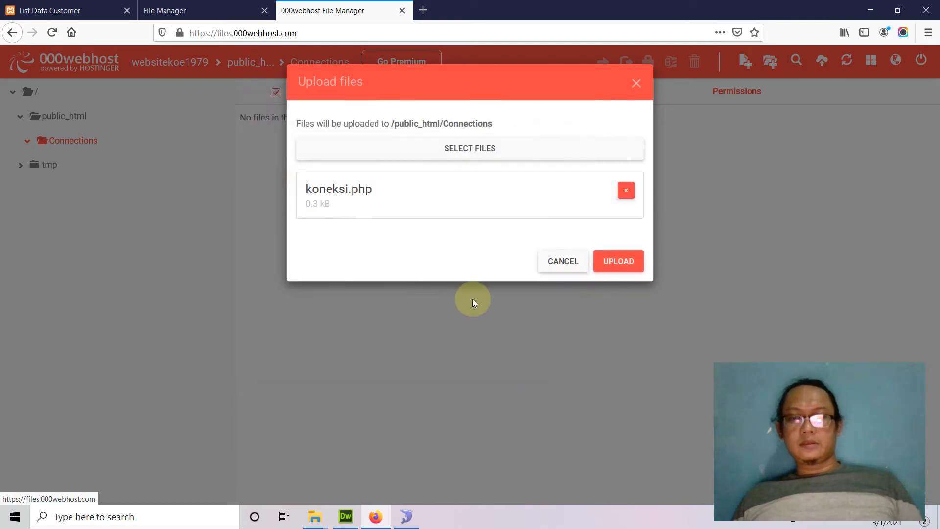
click(617, 262)
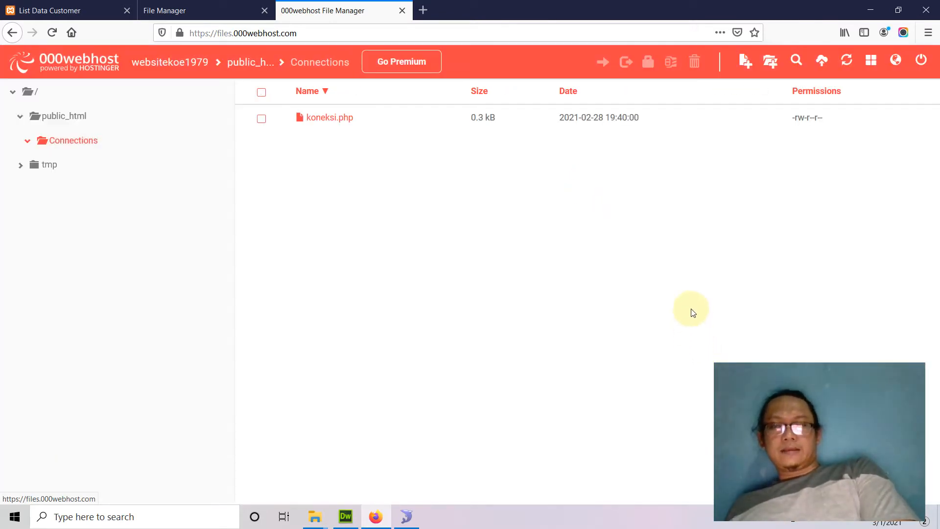
Open koneksi.php in the online editor and inspect the hostname 'localhost' and database 'inventory' values
click(200, 10)
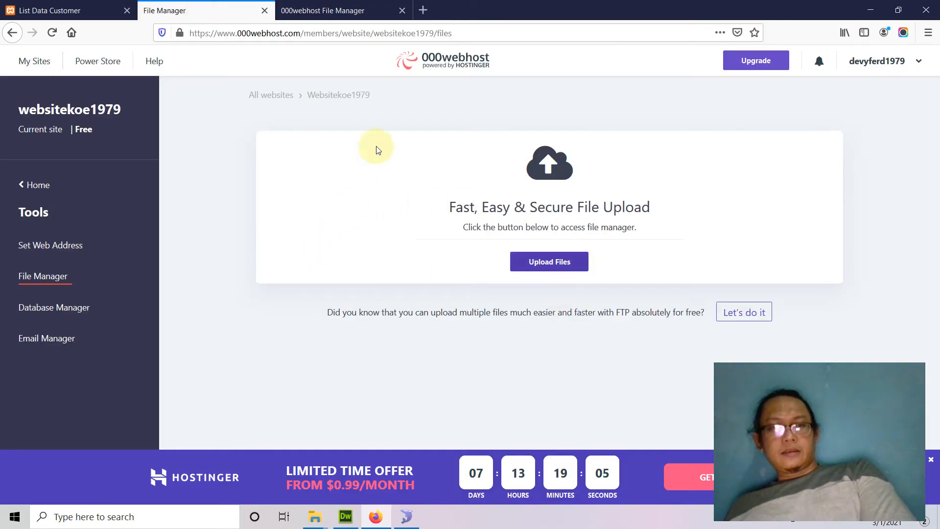
click(357, 10)
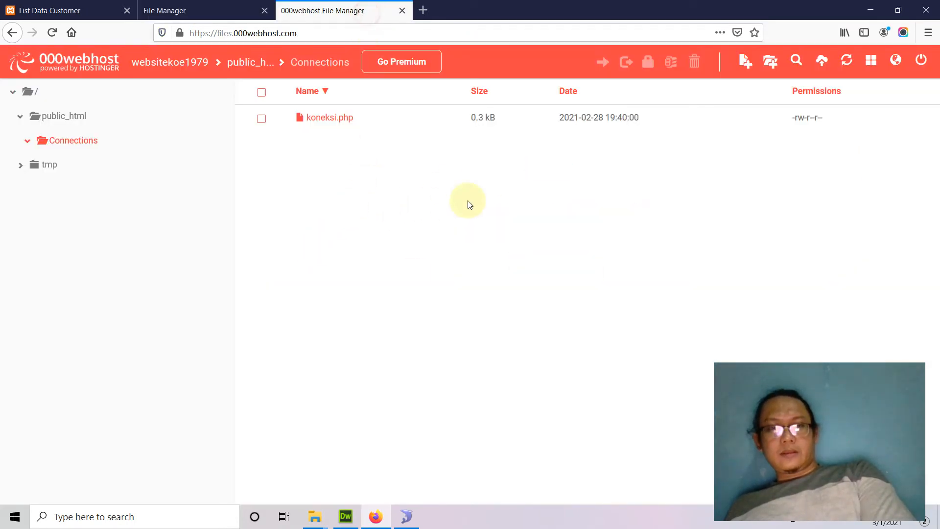
double_click(336, 122)
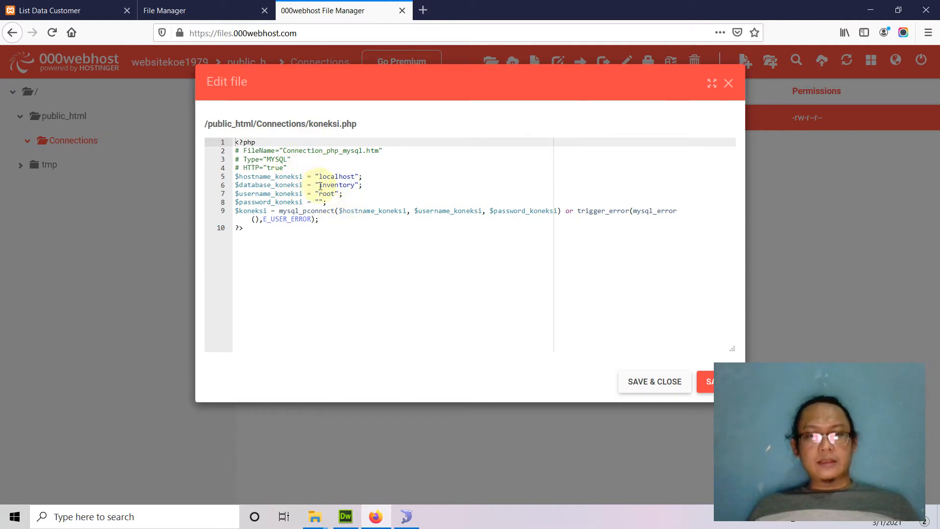
double_click(295, 177)
double_click(328, 177)
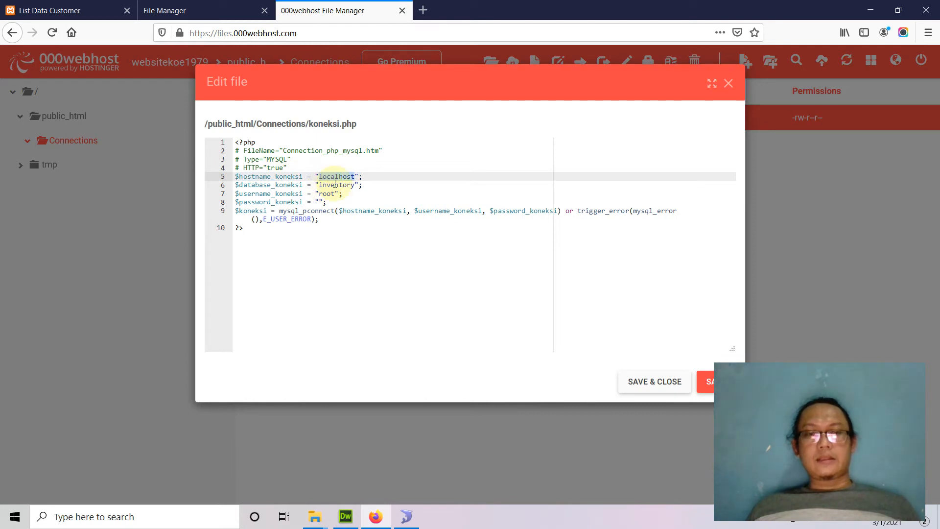
double_click(273, 186)
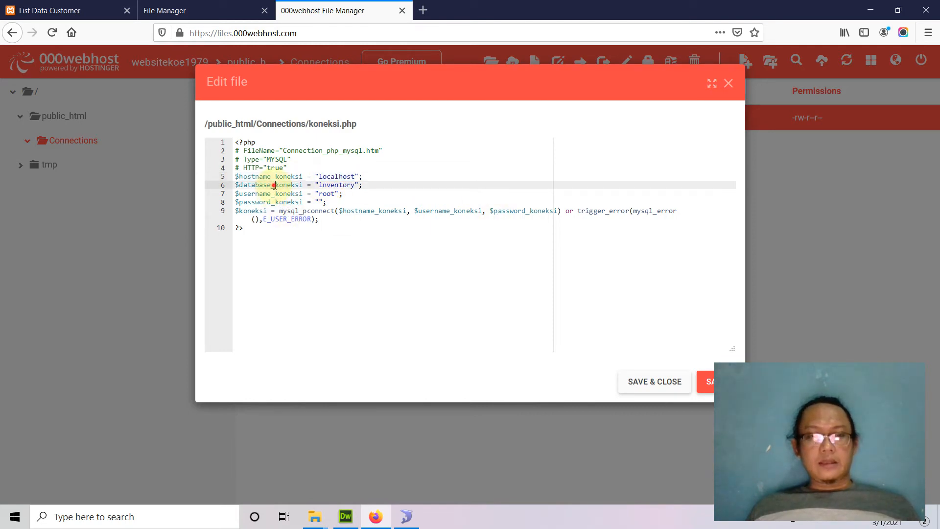
double_click(339, 185)
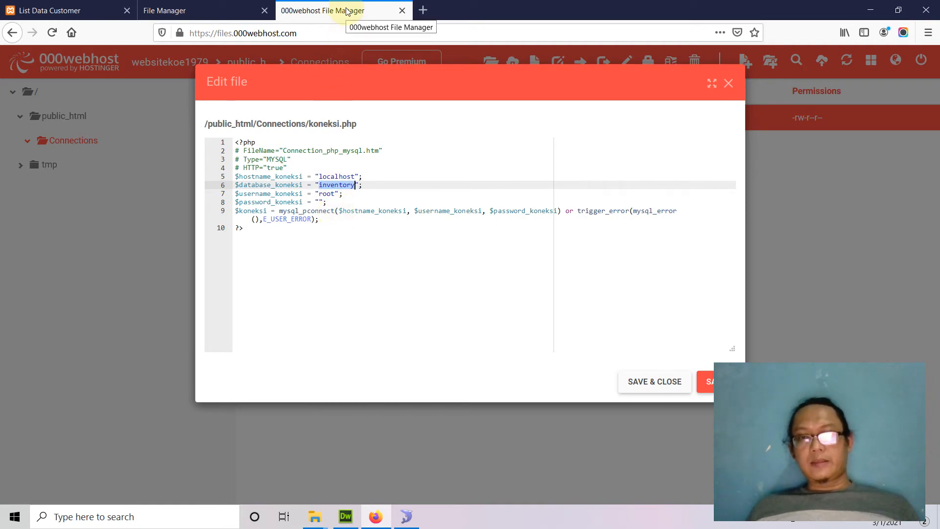
click(193, 11)
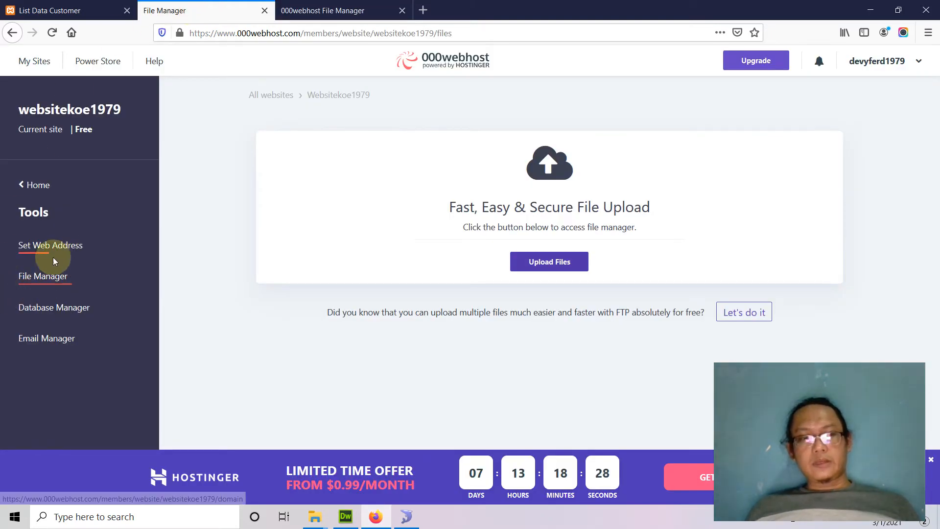
Copy the hosted database's full name from the Database Manager
click(54, 312)
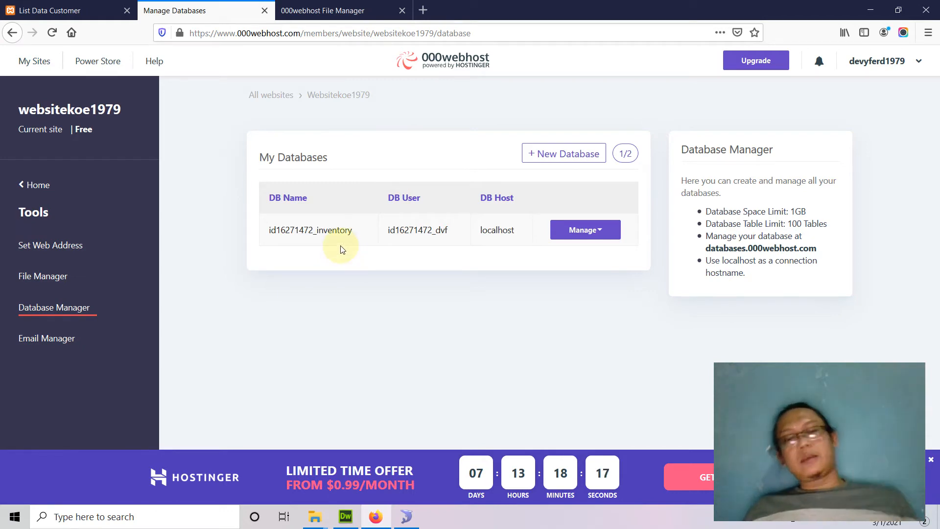
drag(264, 233, 353, 237)
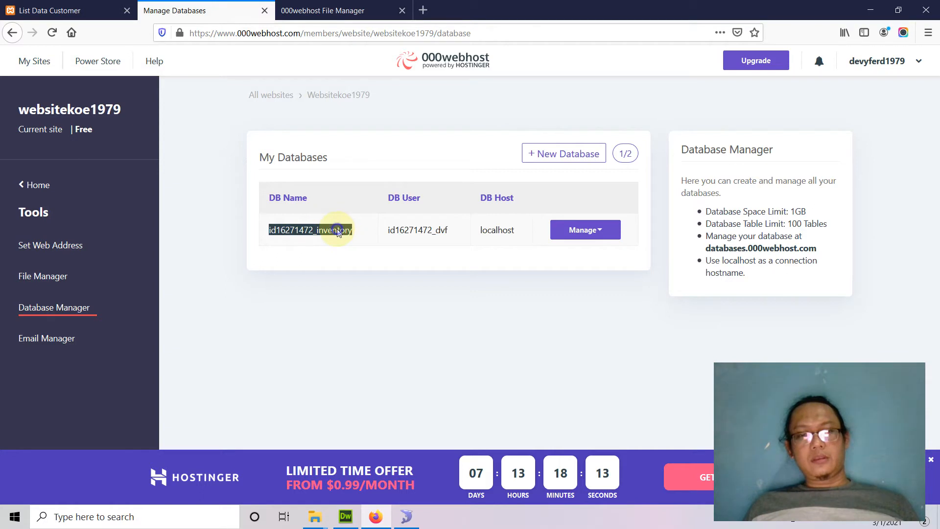
right_click(337, 230)
click(357, 238)
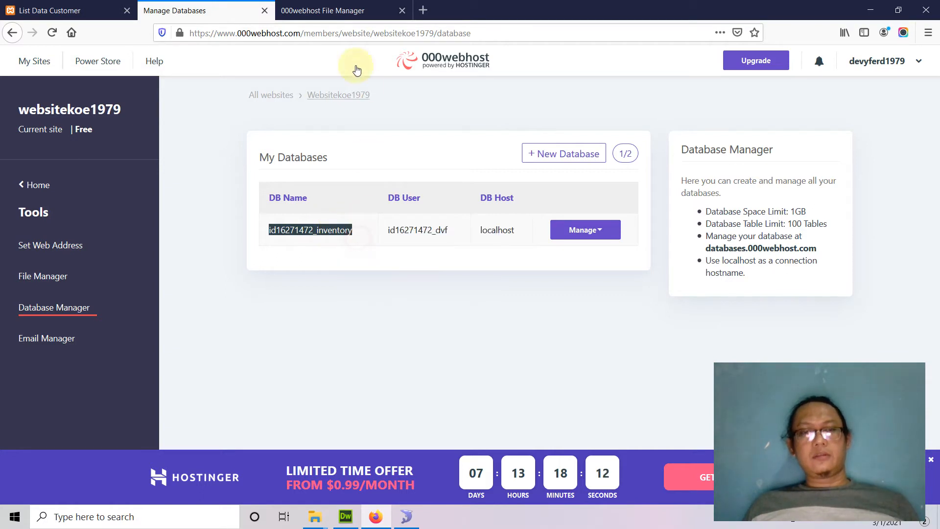
Paste the hosted database name over 'inventory' on line 6 of koneksi.php
click(334, 18)
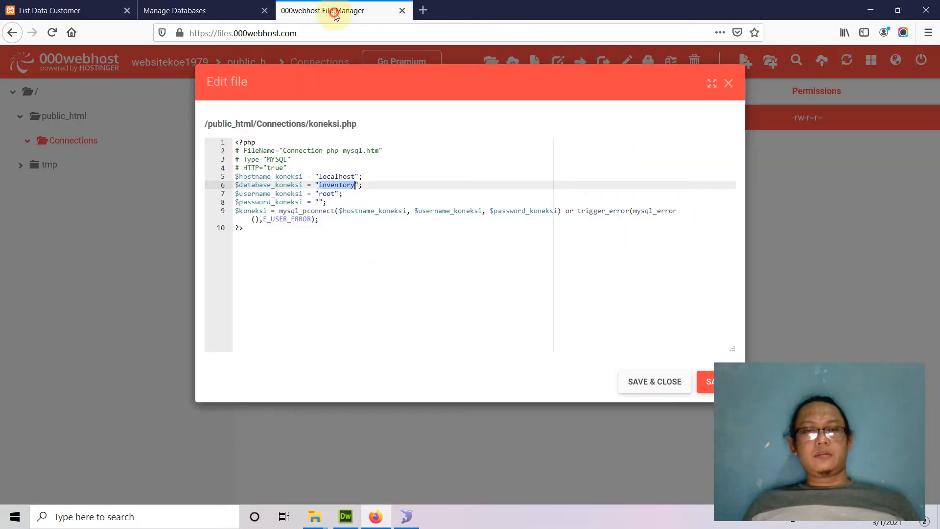
double_click(334, 179)
double_click(334, 184)
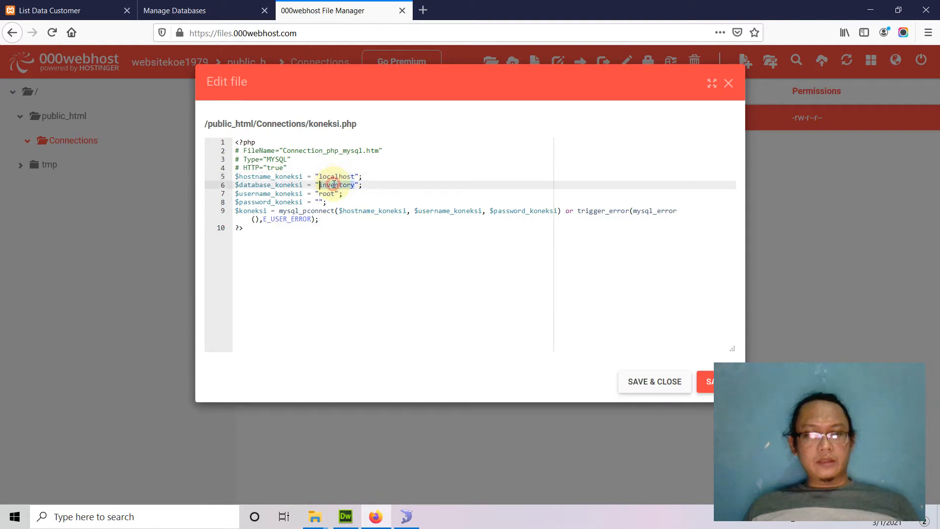
right_click(333, 184)
click(353, 230)
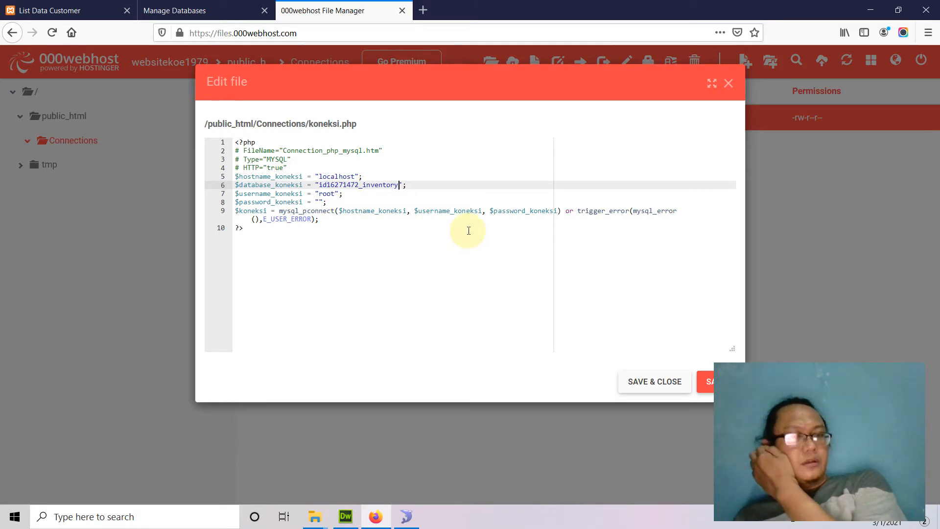
double_click(327, 194)
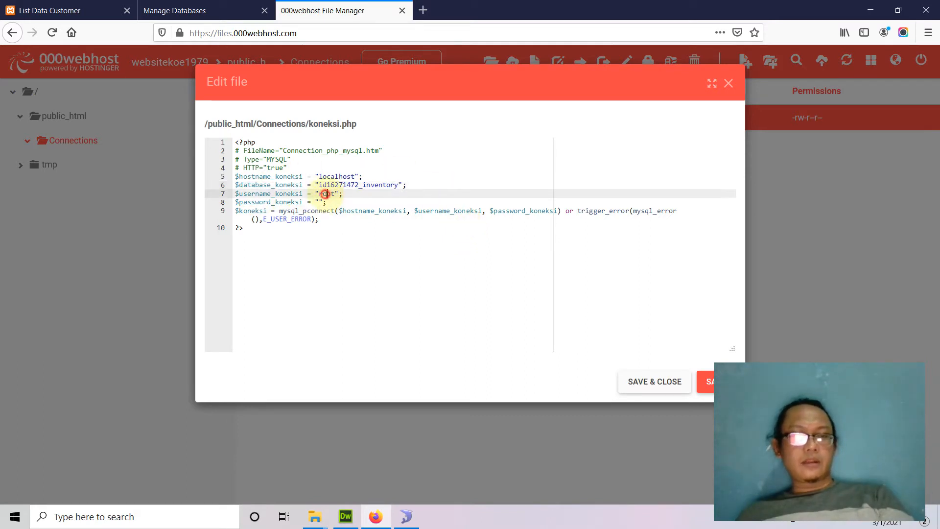
Replace 'root' in koneksi.php with the hosted database user copied from Manage Databases
click(217, 15)
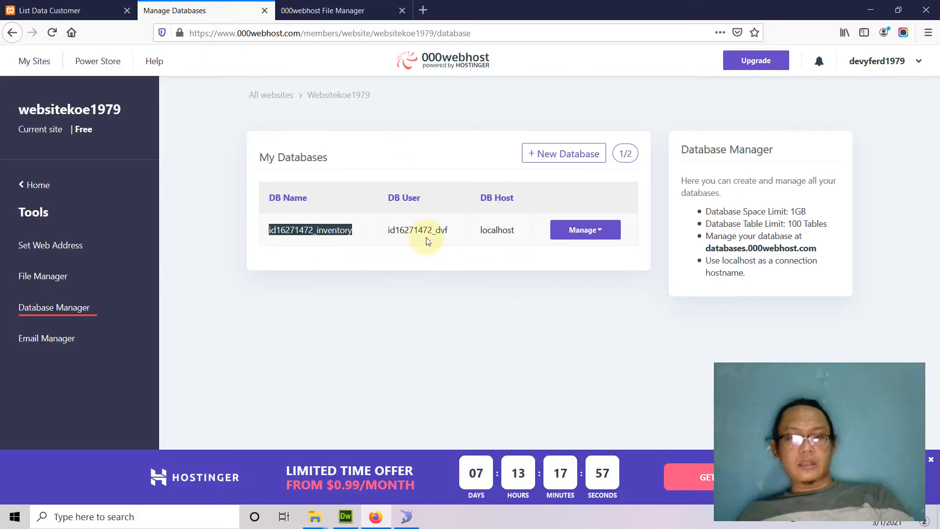
drag(450, 232, 382, 232)
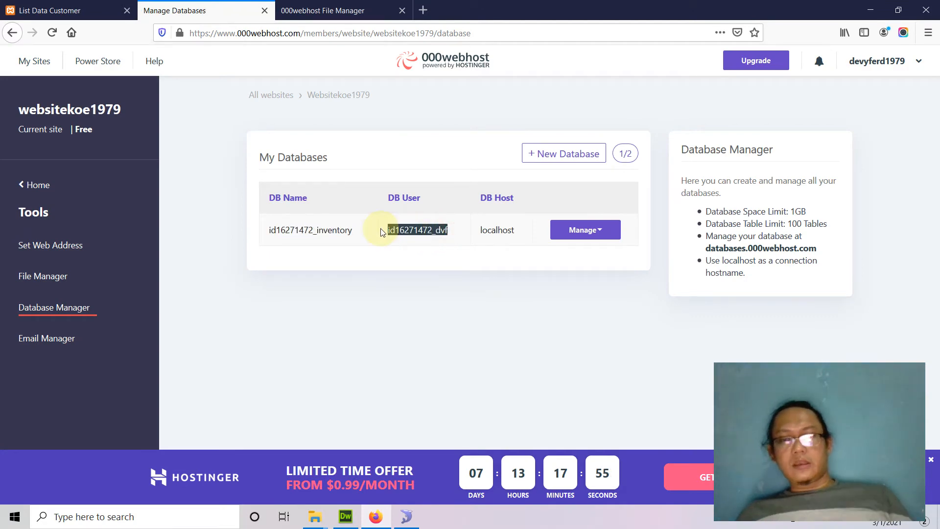
click(314, 11)
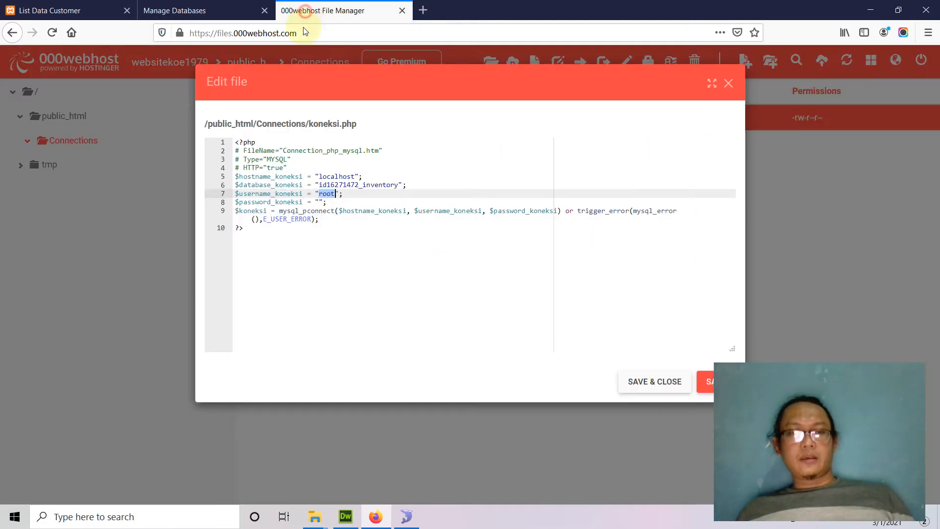
key(ctrl+v)
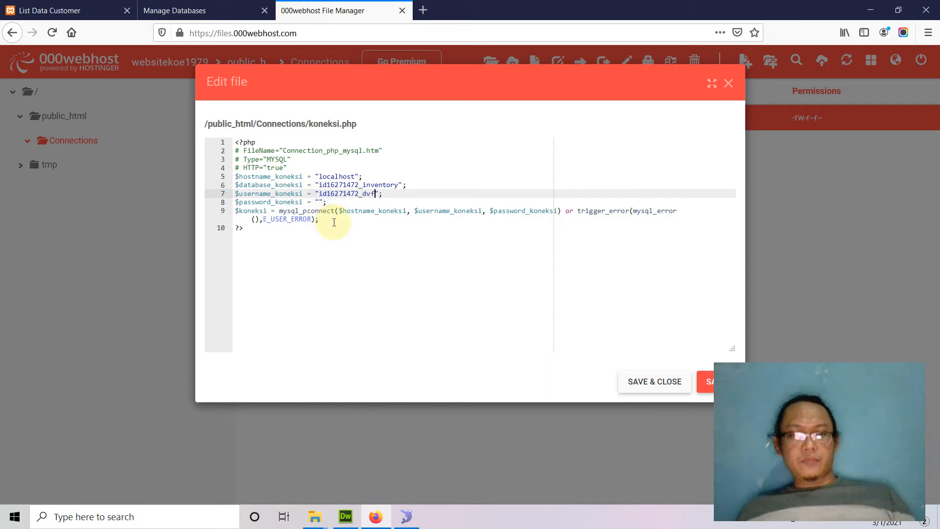
click(318, 202)
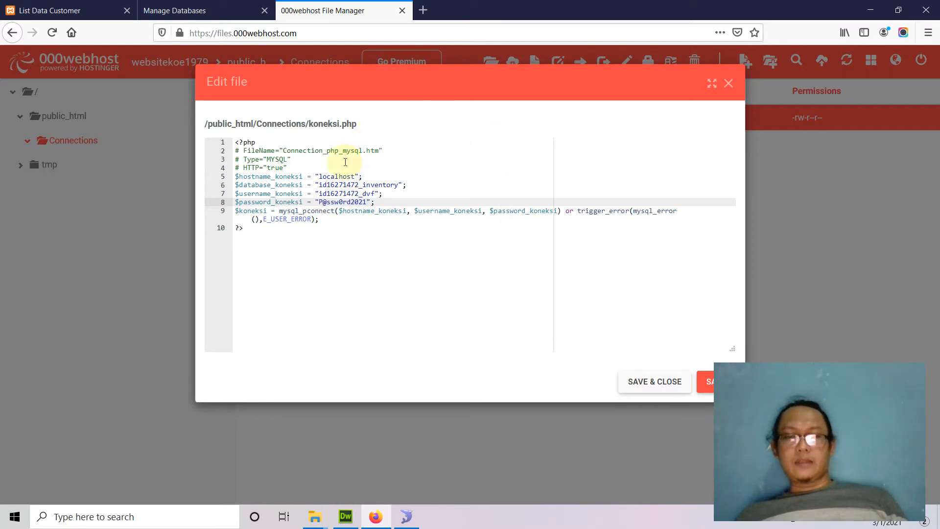
Fill in the database user's password, then save koneksi.php and close the editor
double_click(328, 185)
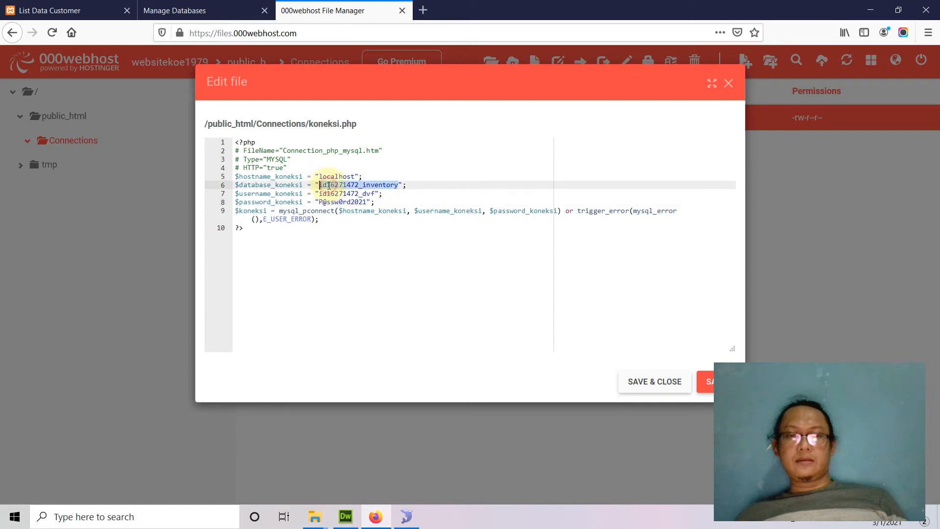
click(223, 12)
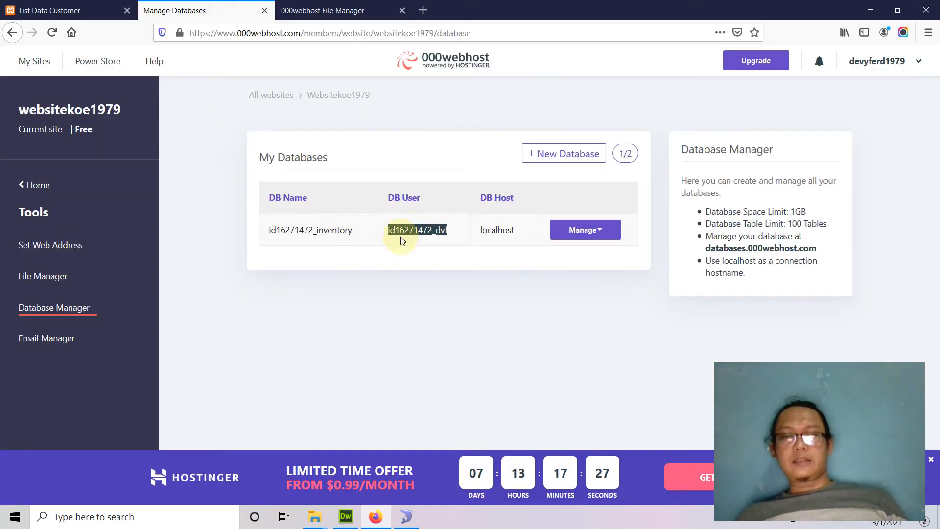
click(382, 268)
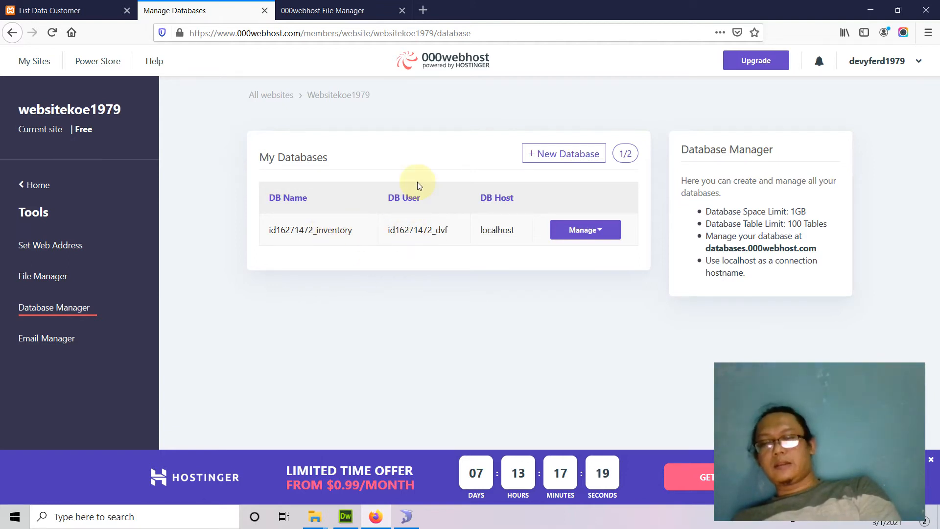
click(357, 10)
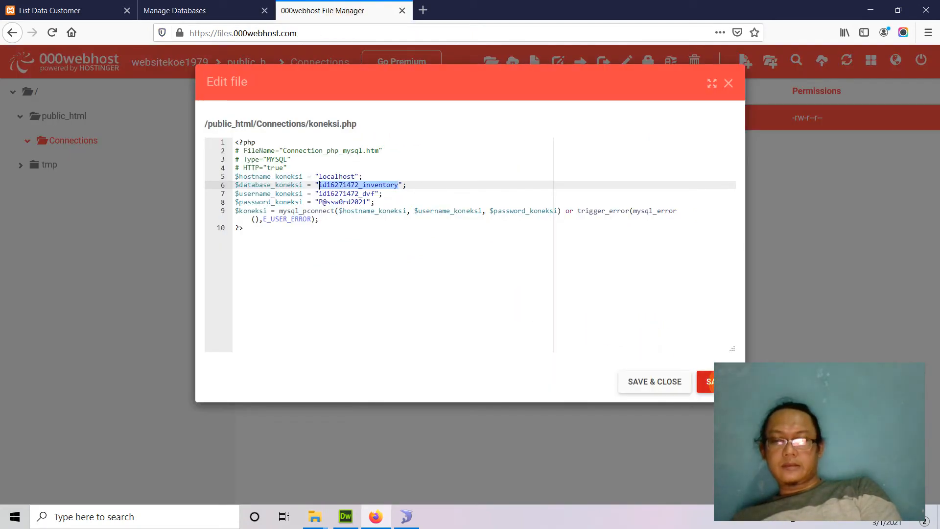
click(705, 382)
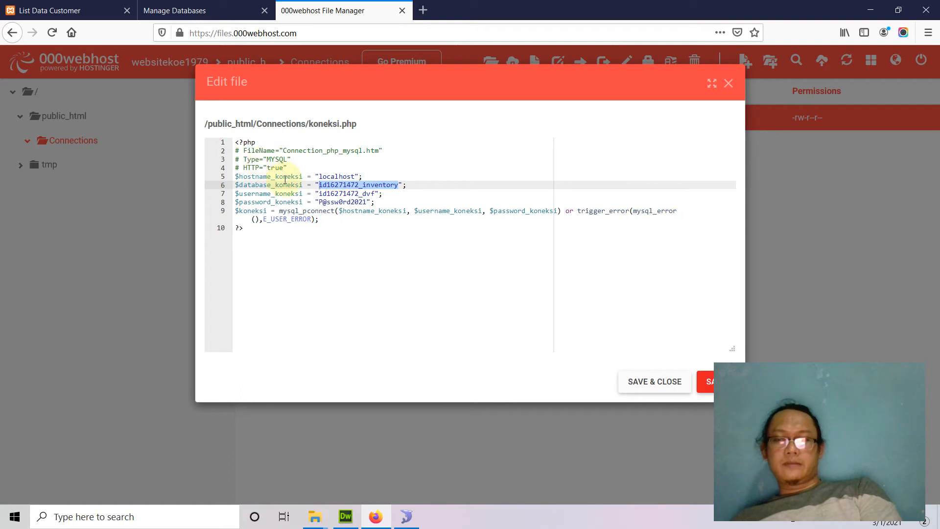
click(652, 384)
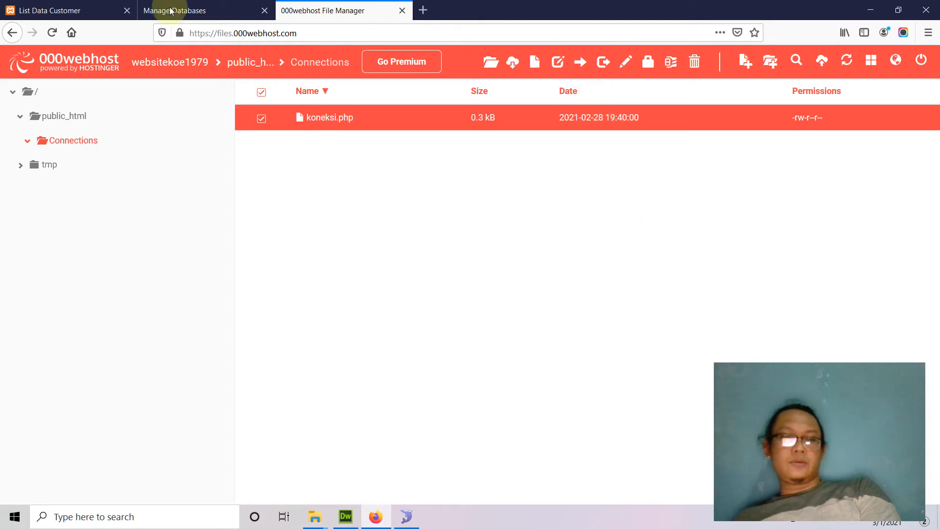
Load websitekoe1979.000webhostapp.com/list_data_customer.php in a new tab, revealing a mysql_pconnect fatal error
click(74, 123)
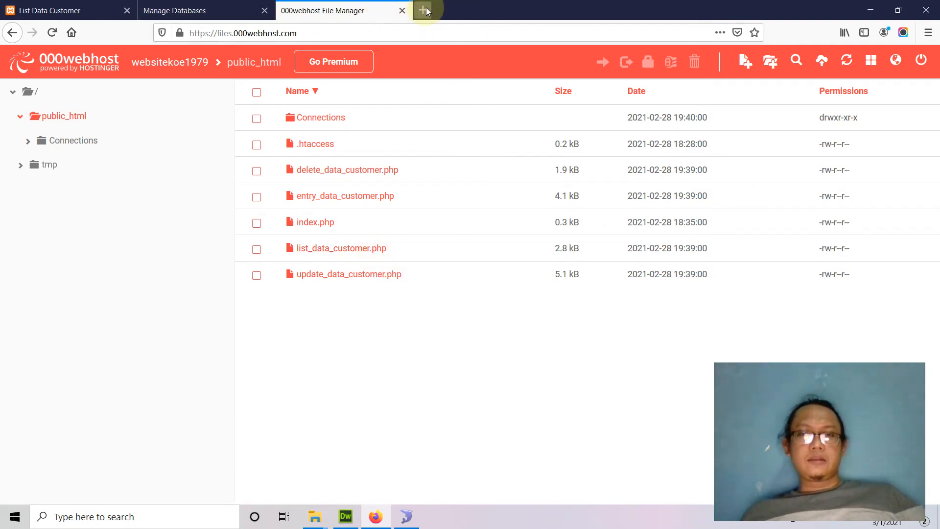
click(204, 15)
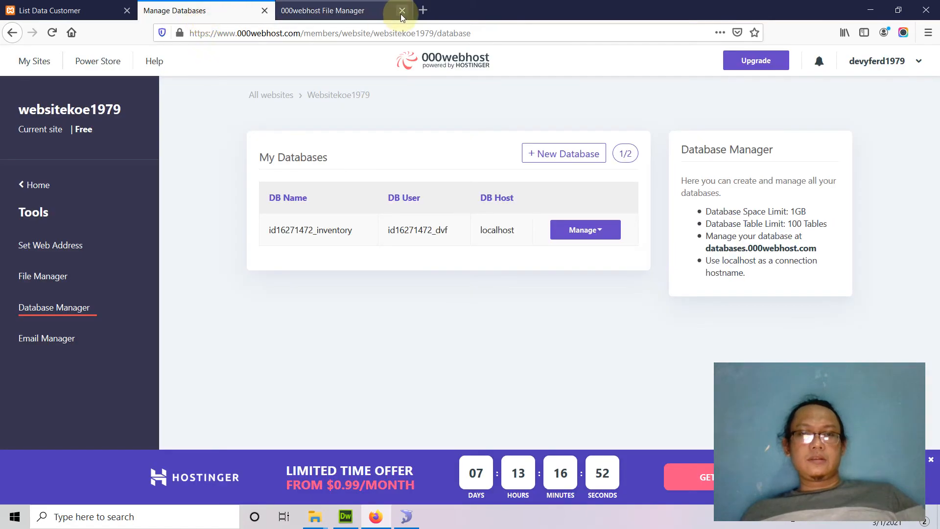
click(424, 11)
click(403, 38)
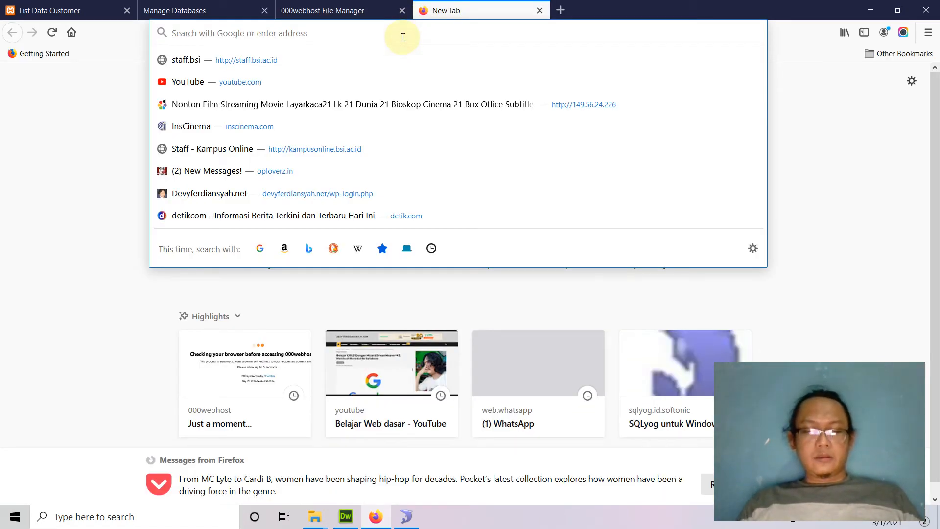
text(websi)
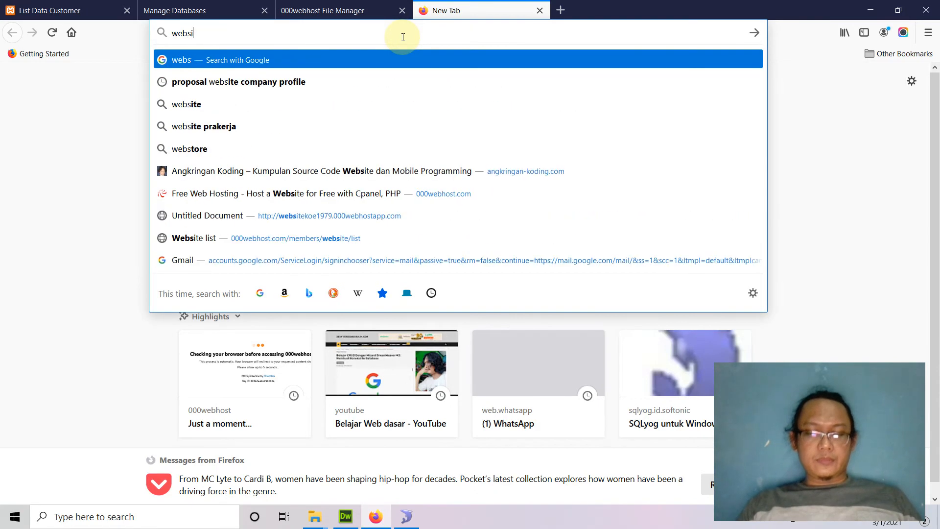
text(tekoe)
text(1979)
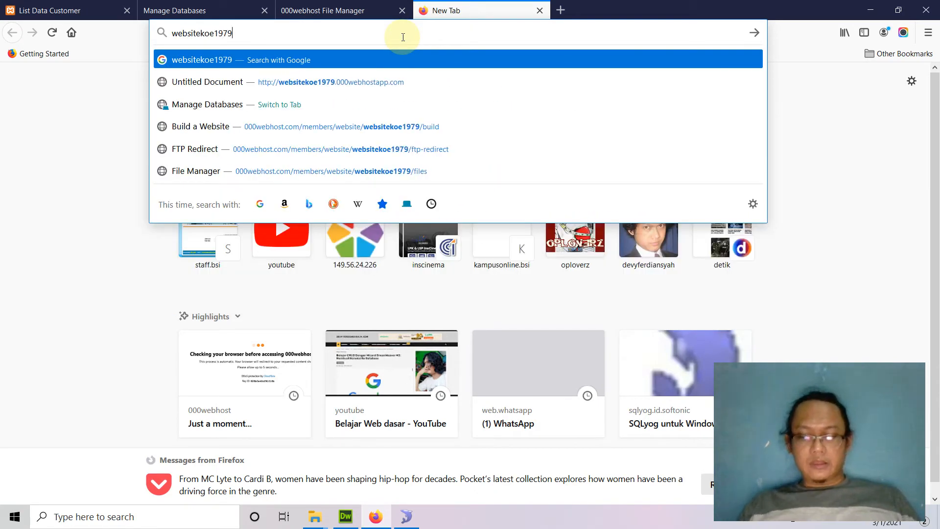
text(.000)
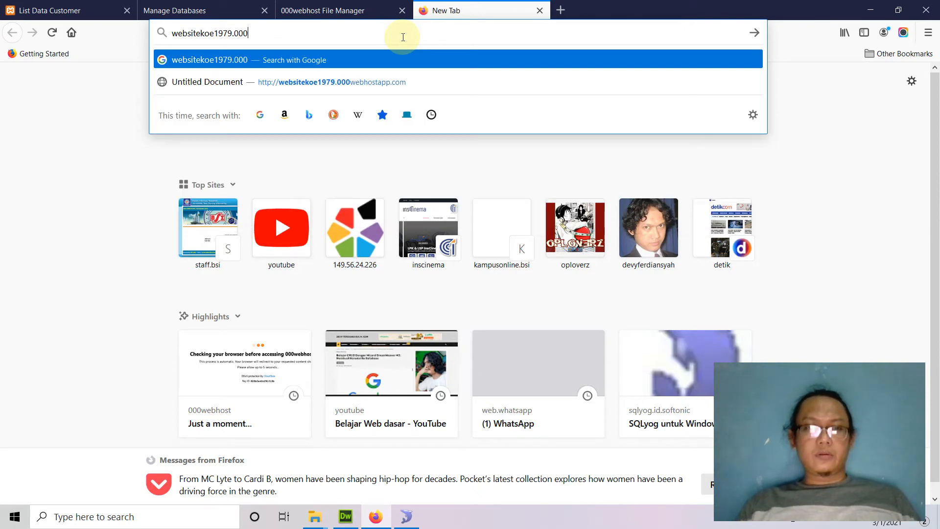
text(webh)
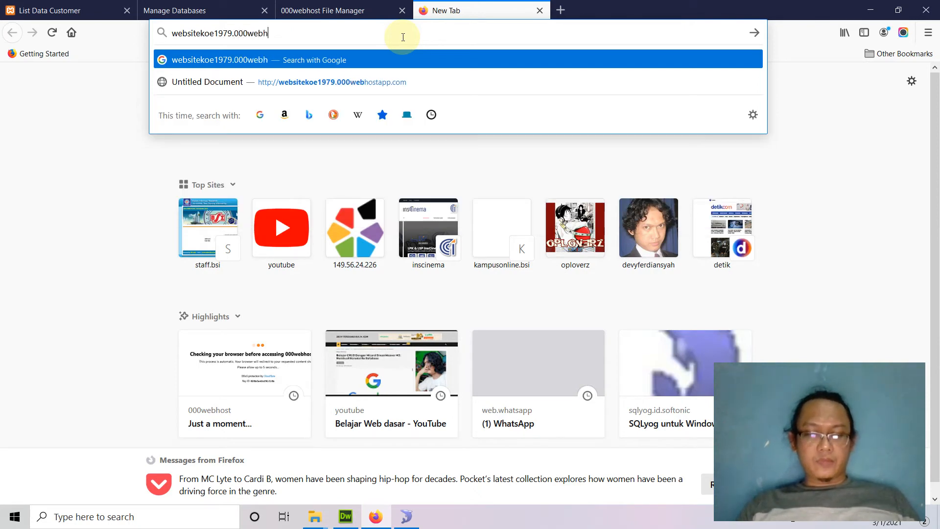
text(ostapp.com/l)
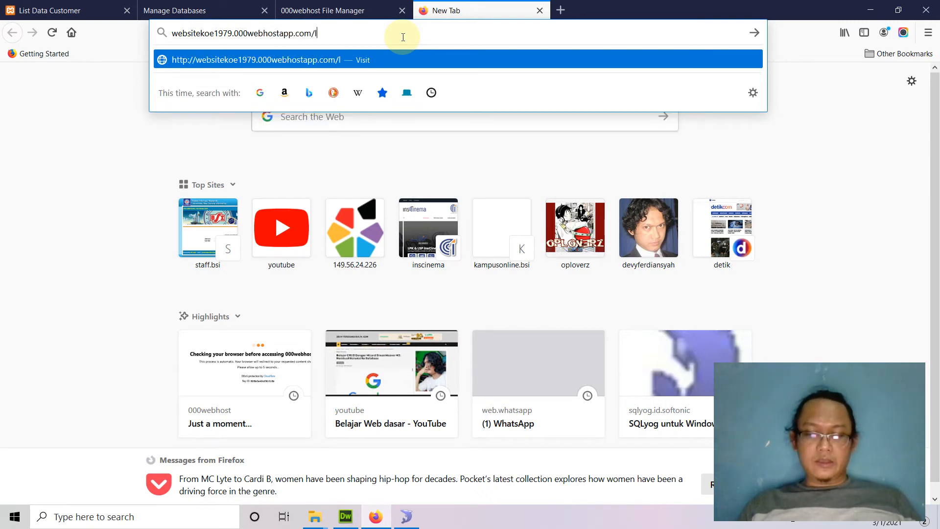
text(ist_dat)
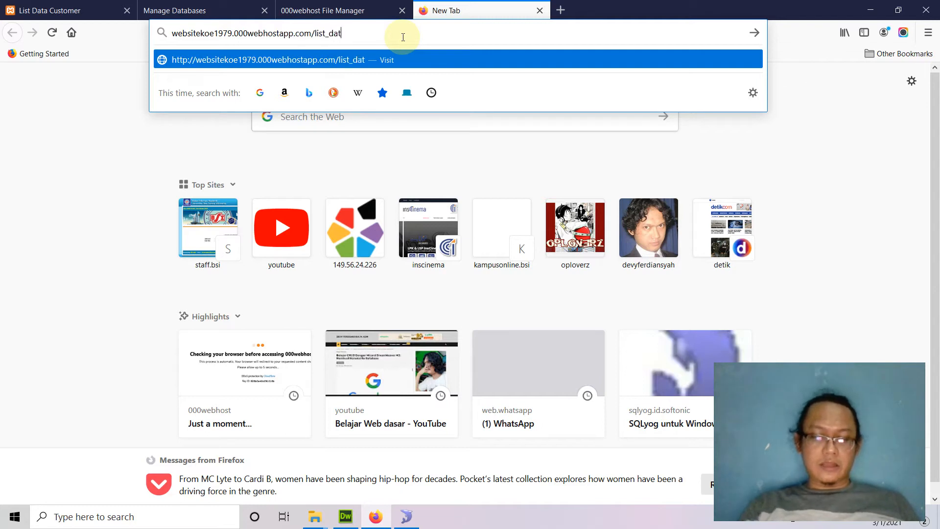
text(a_customer.php)
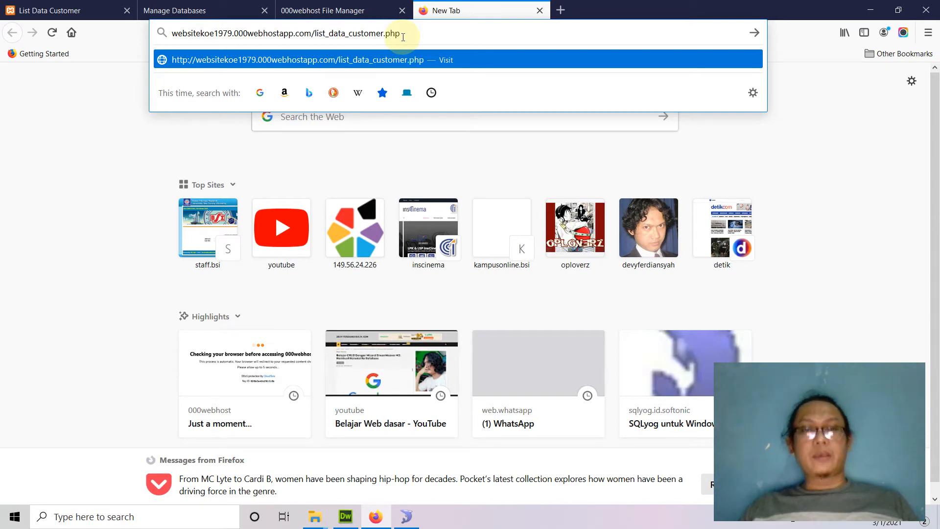
key(Return)
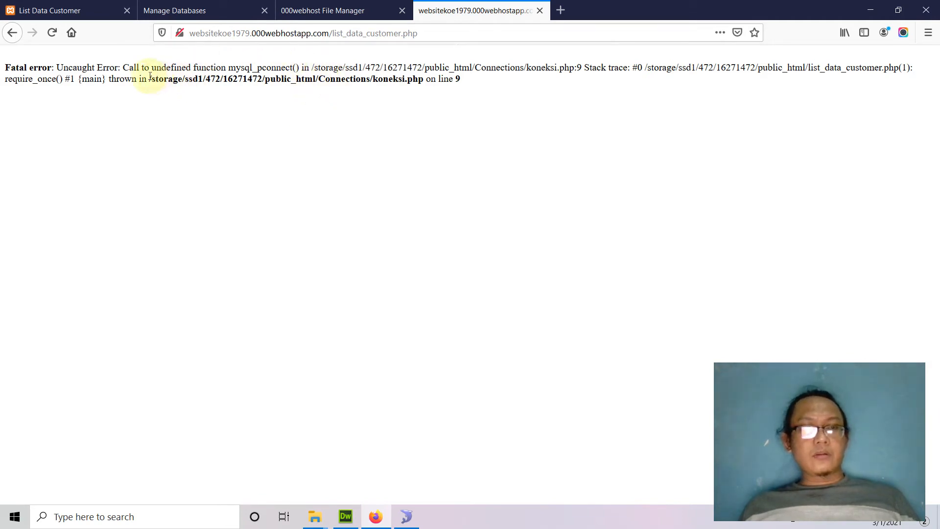
Leave the mysql_pconnect error and return to the Database Manager listing id16271472_inventory
double_click(270, 68)
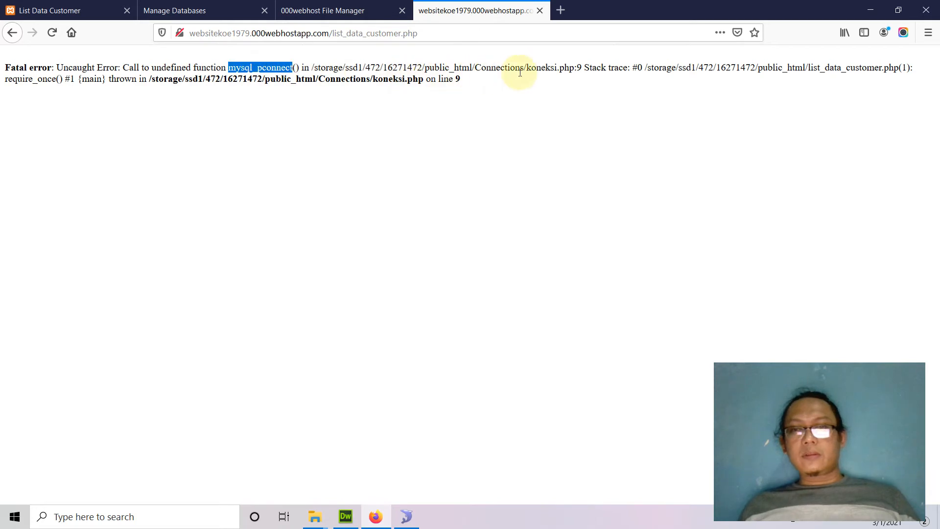
click(557, 69)
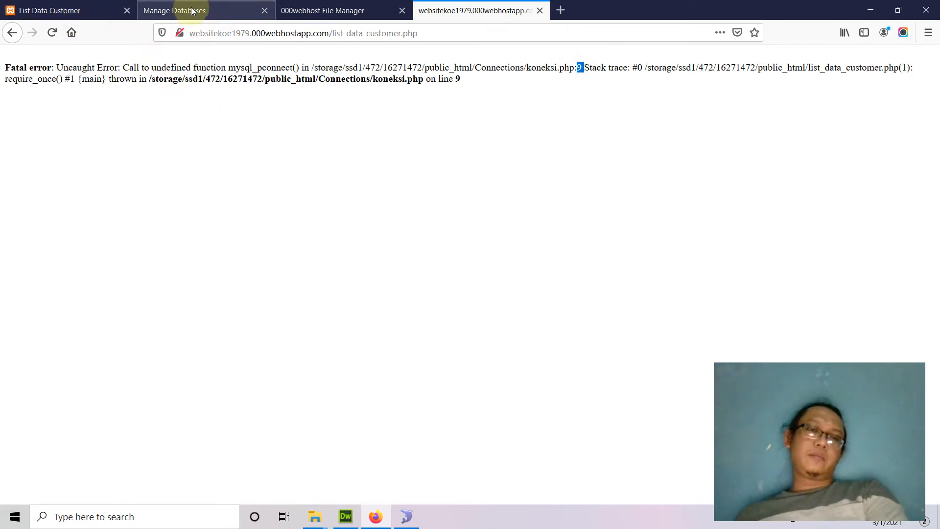
click(310, 10)
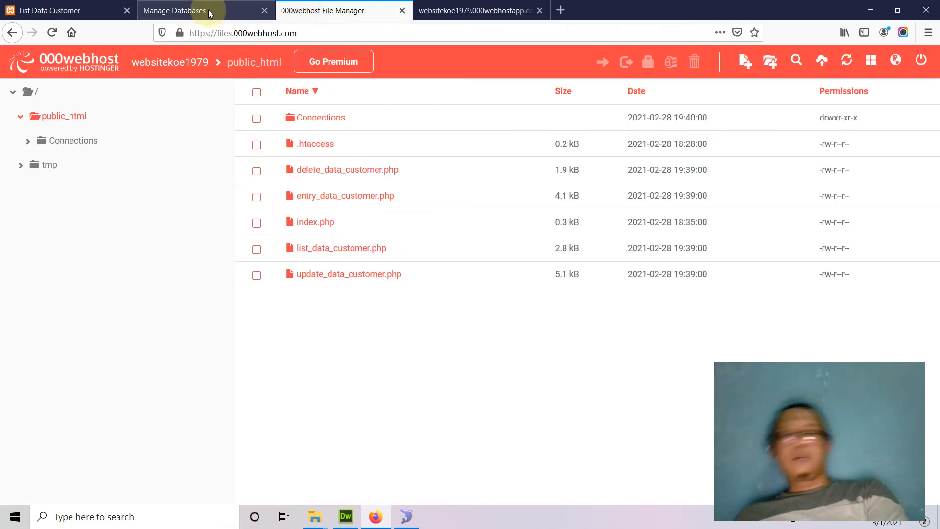
click(224, 12)
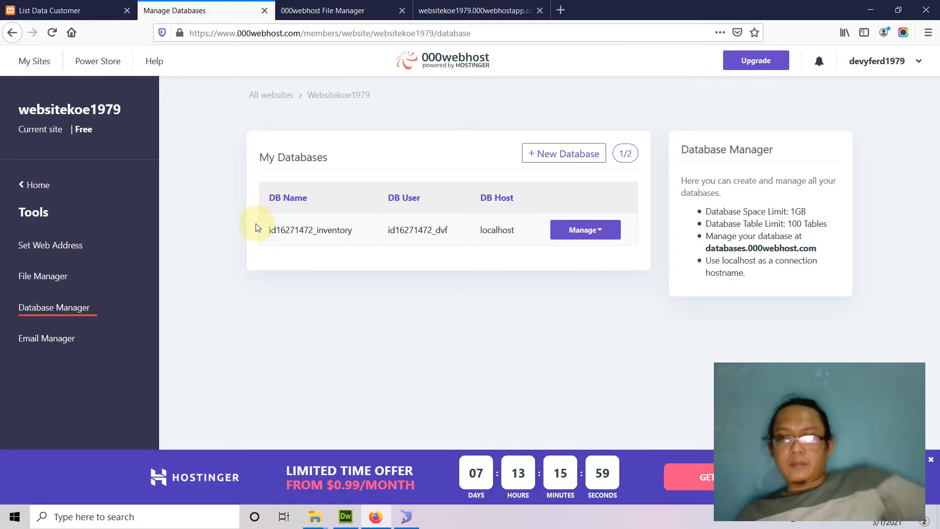
Navigate from the account profile back through the sidebar to Website Settings > General
click(916, 66)
click(869, 104)
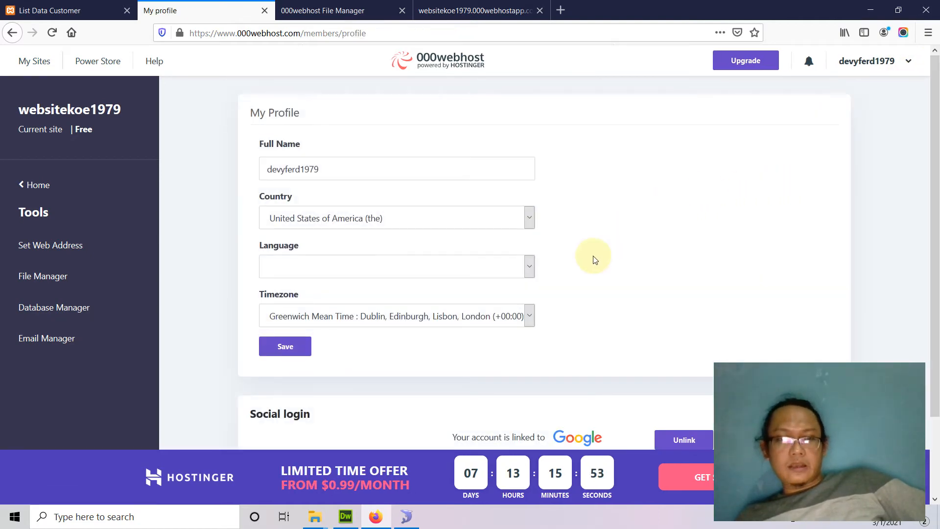
scroll(595, 259, down, 2)
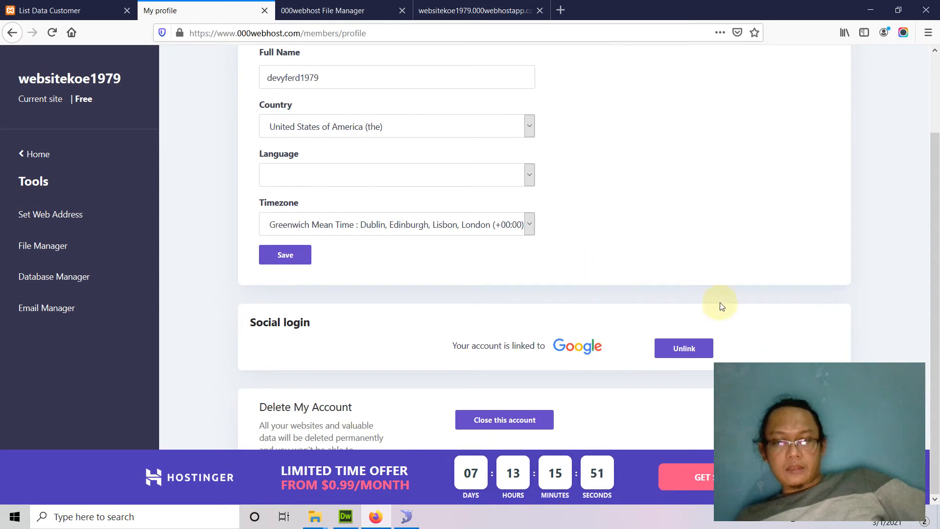
scroll(719, 304, up, 2)
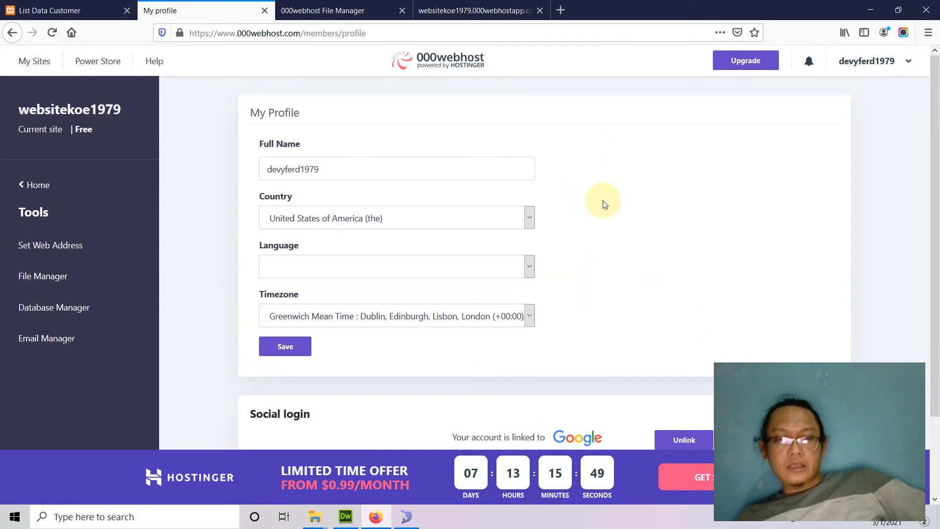
click(36, 185)
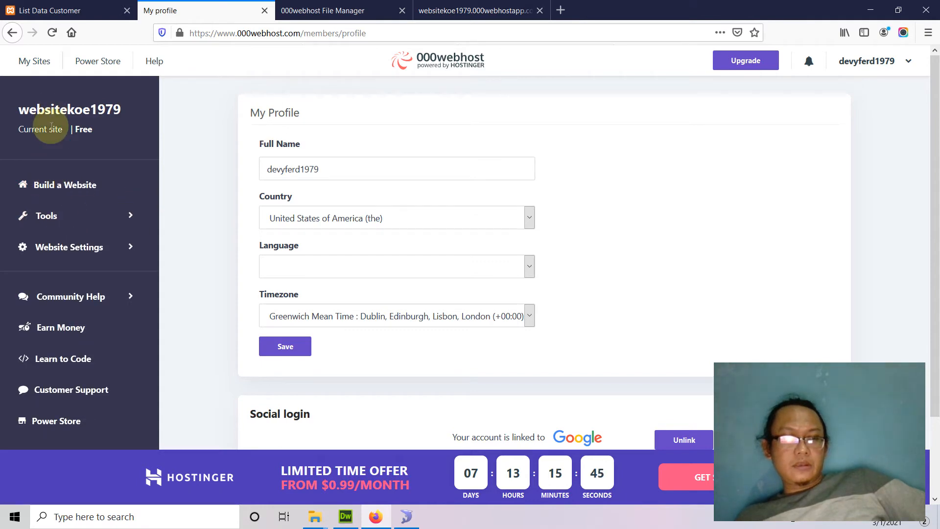
scroll(538, 333, down, 2)
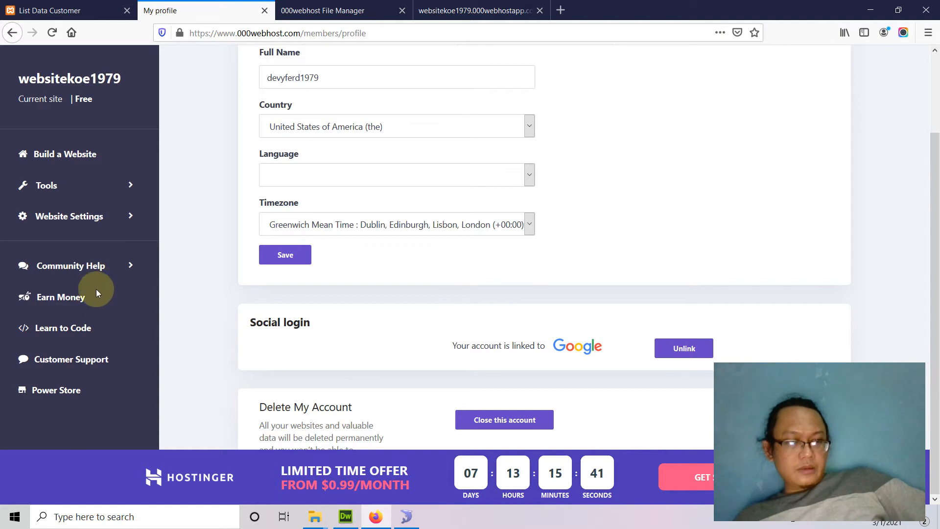
scroll(98, 293, up, 2)
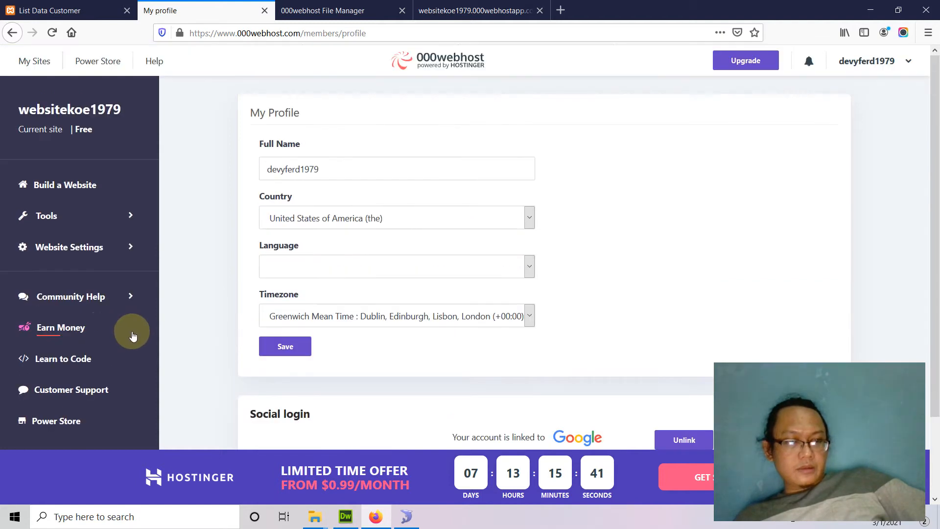
click(76, 248)
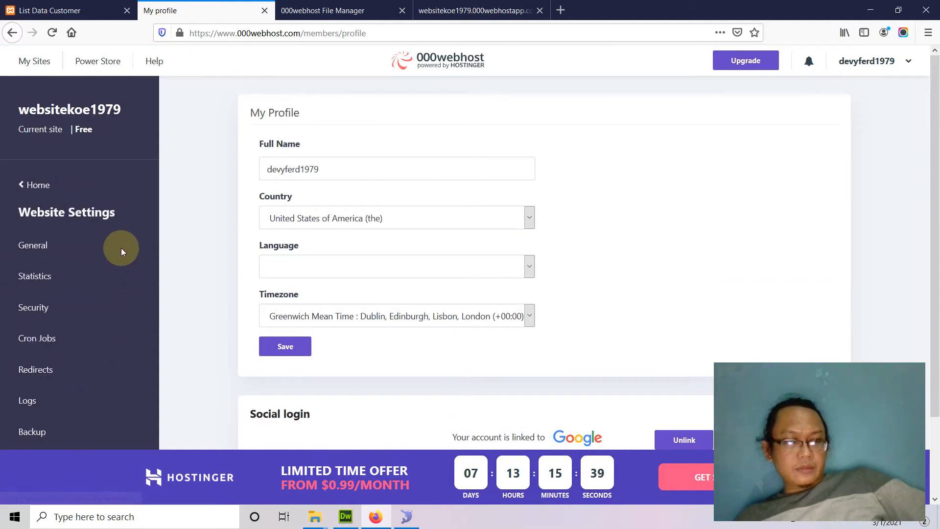
click(35, 245)
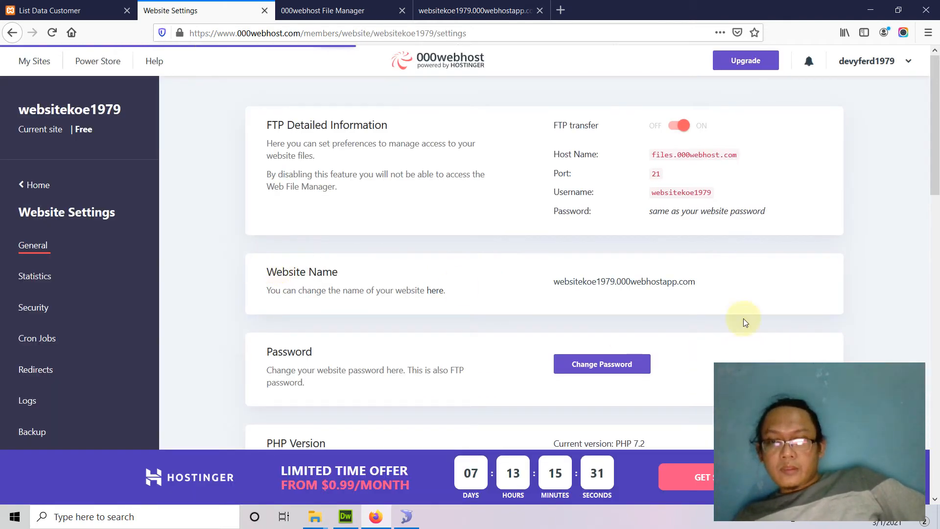
Switch the websitekoe1979 site's PHP version from 7.2 to 5.6 in General settings
drag(651, 155, 752, 159)
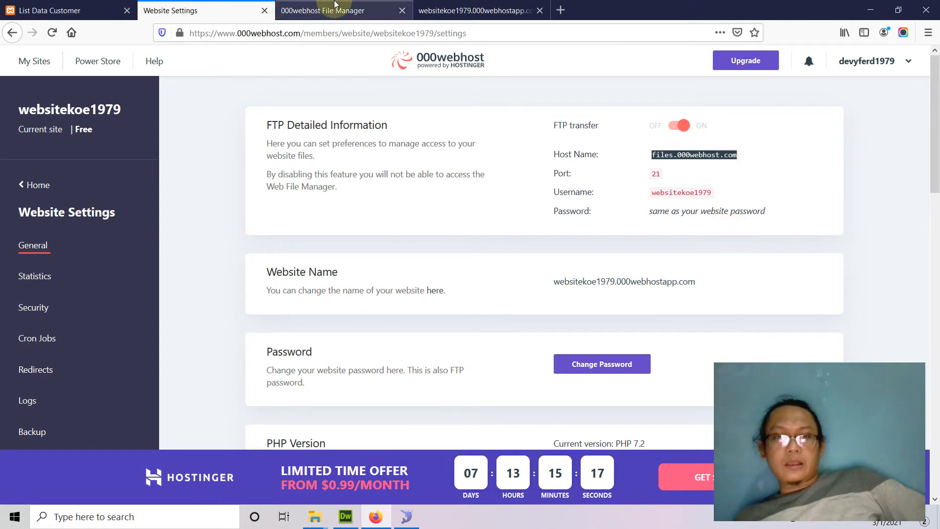
click(468, 14)
click(368, 11)
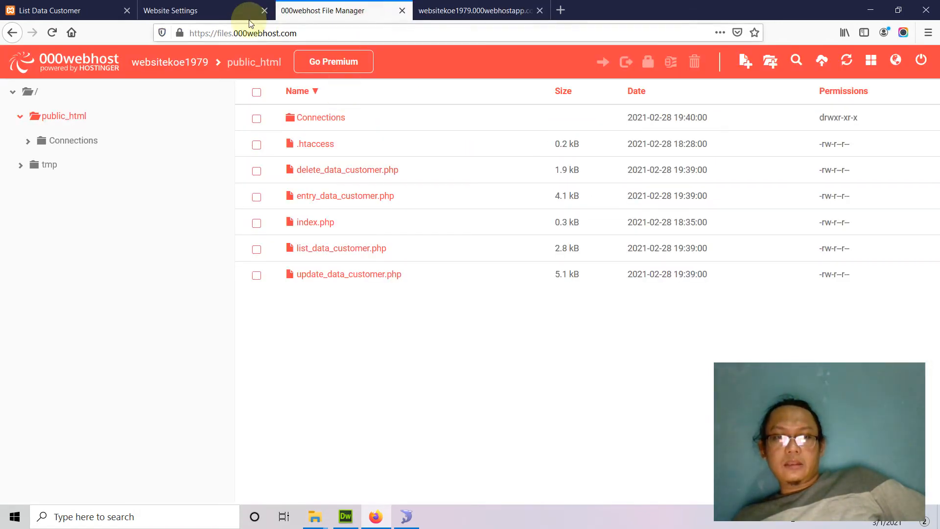
click(225, 17)
scroll(525, 237, down, 4)
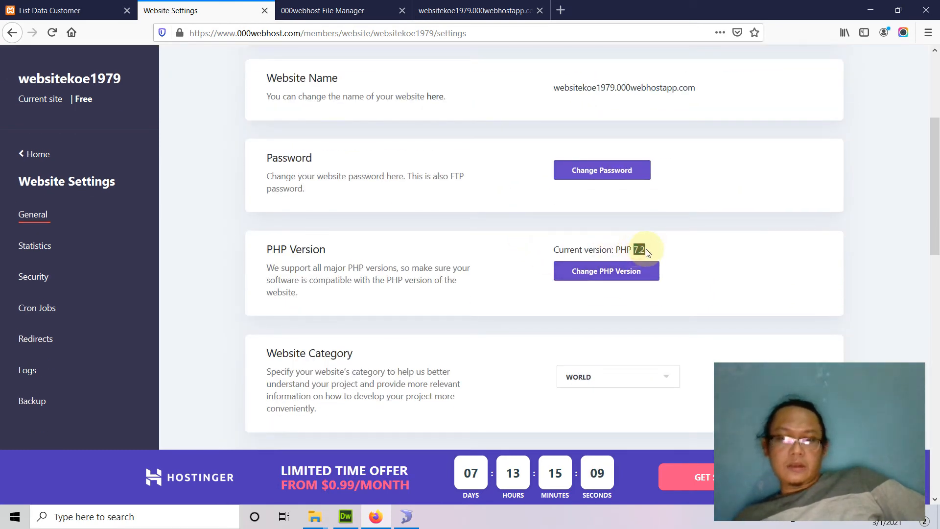
drag(263, 256, 383, 296)
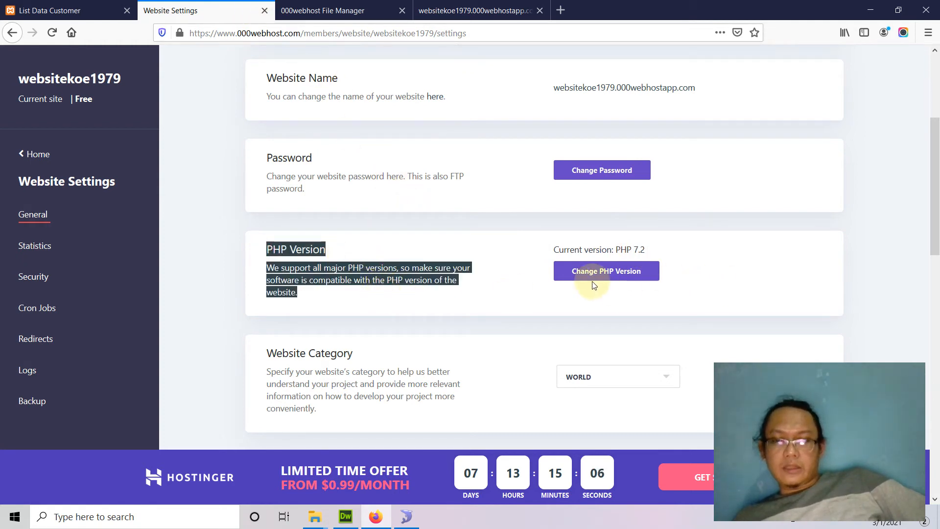
click(620, 276)
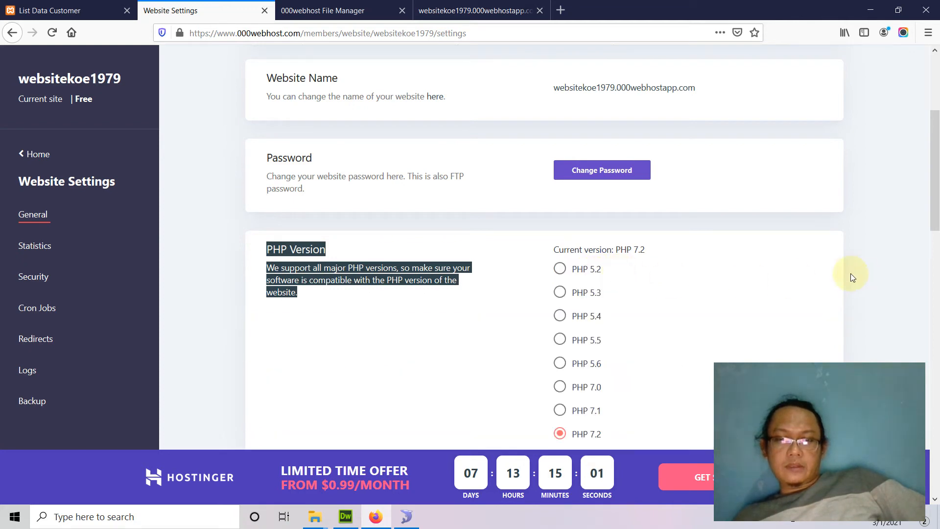
click(560, 363)
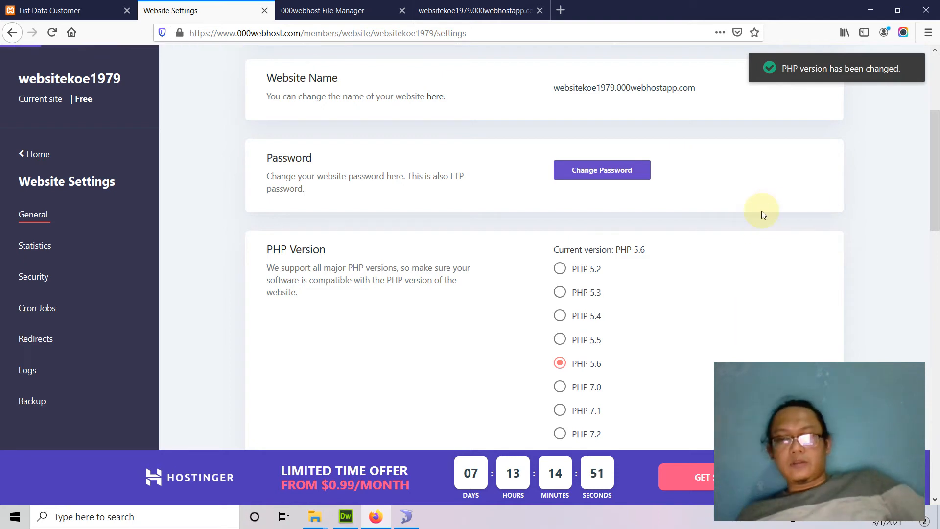
drag(554, 249, 674, 255)
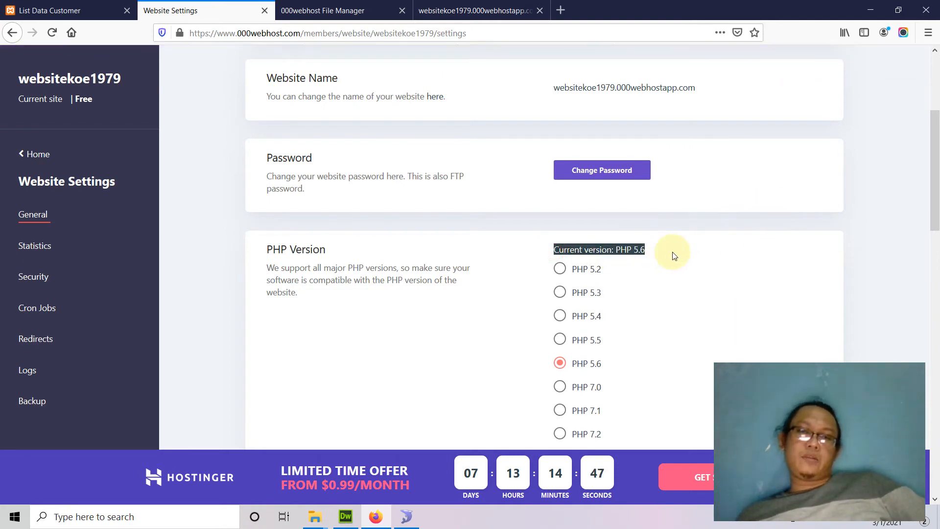
click(441, 10)
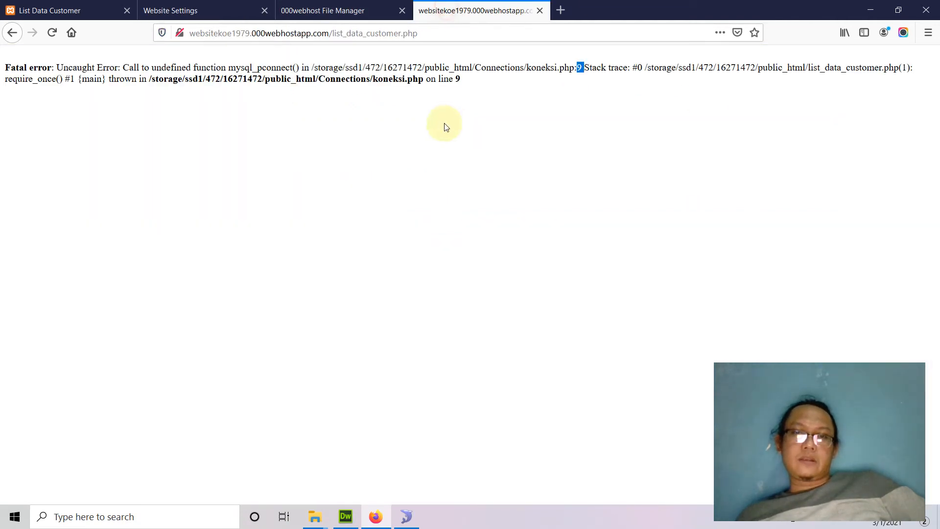
Reload the live customer page so it lists the DVF and MFFF records without error
click(52, 31)
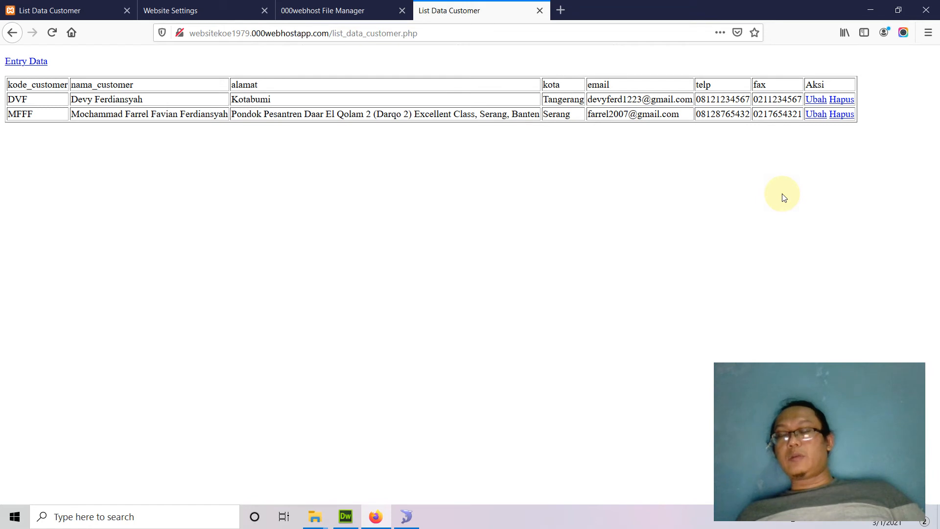
click(215, 9)
Switch the site's PHP version back to 7.2 and return to the live customer list
click(731, 255)
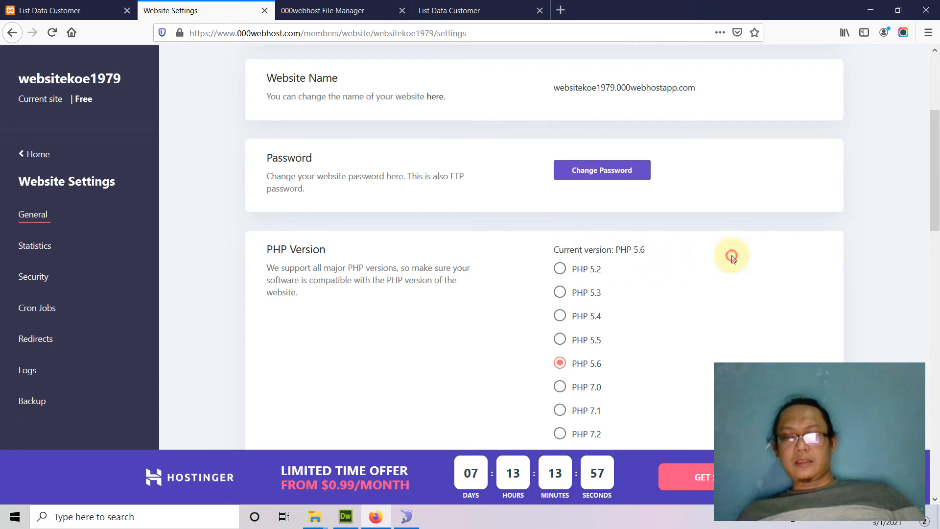
scroll(594, 367, down, 6)
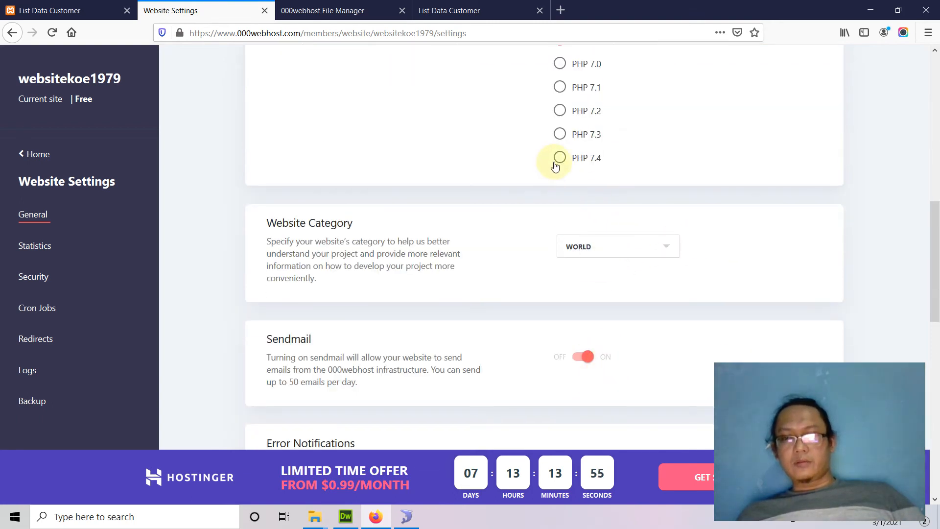
click(560, 110)
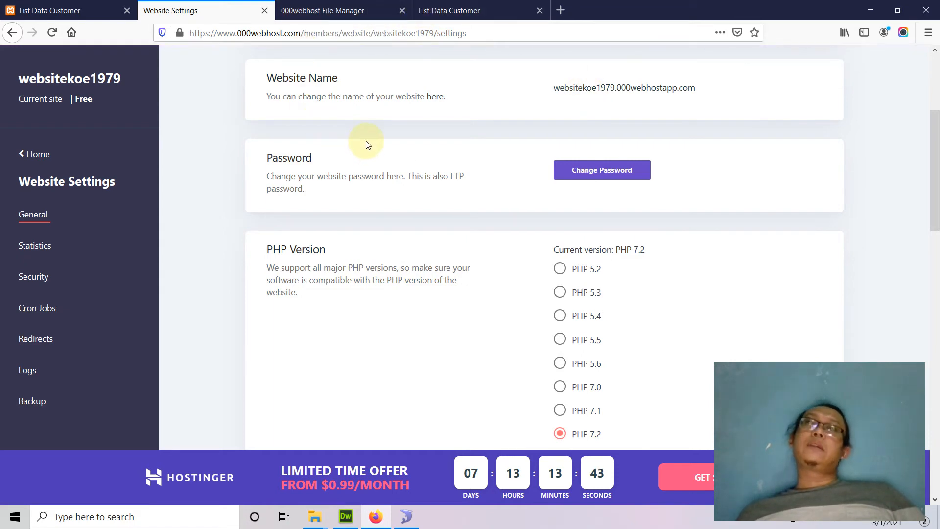
click(449, 10)
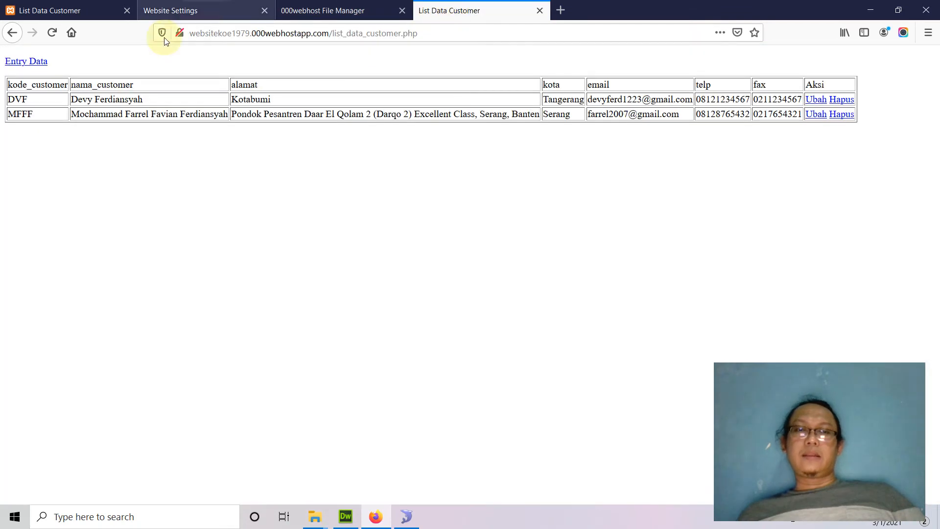
Reload the live customer list under PHP 7.2, bringing back the undefined mysql_pconnect() error
click(52, 32)
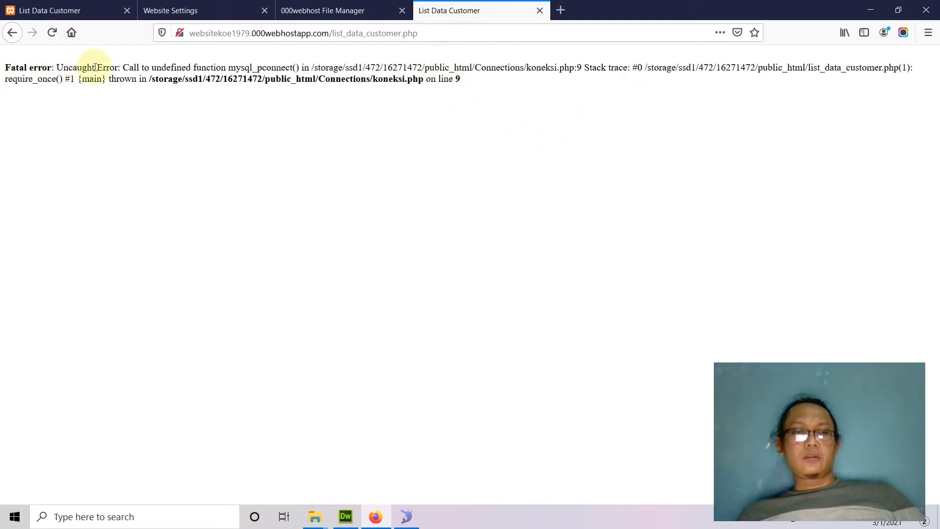
double_click(251, 69)
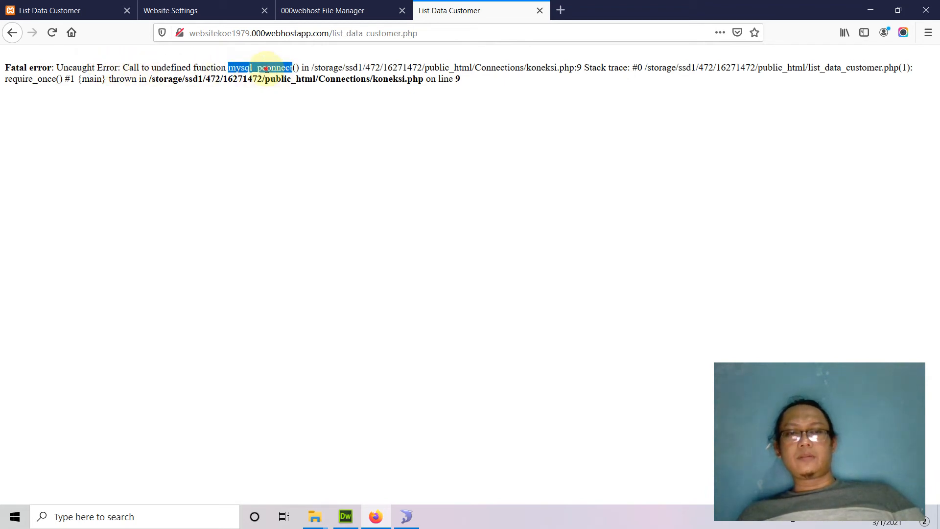
double_click(259, 68)
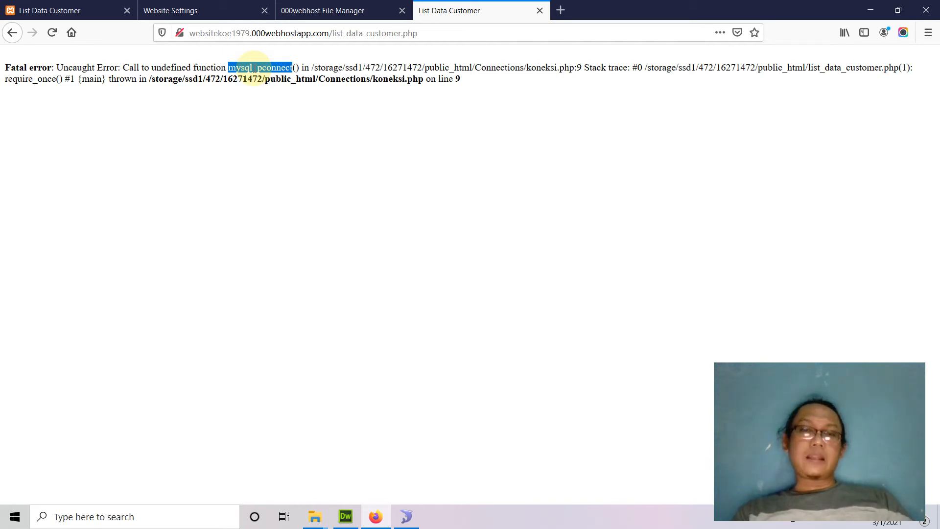
Return to Website Settings > General and switch the PHP version to 5.6 again
click(206, 11)
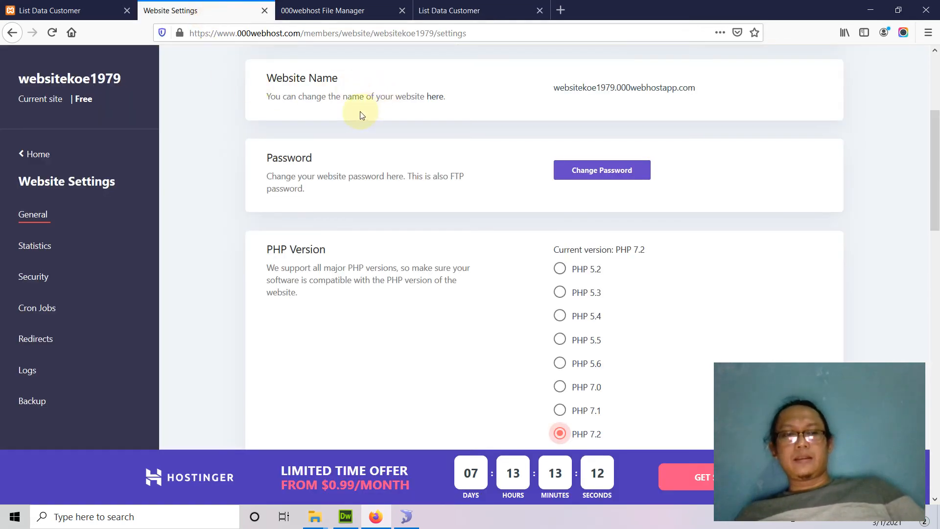
click(27, 155)
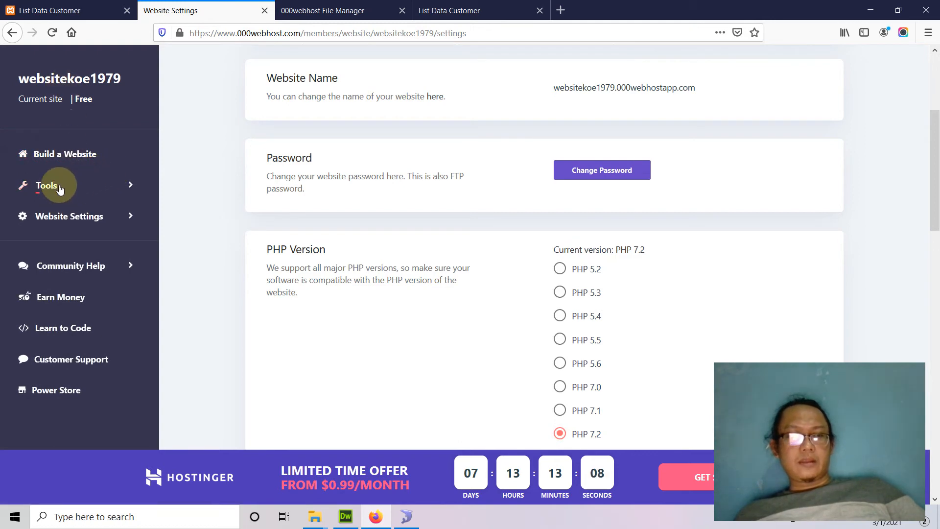
click(57, 216)
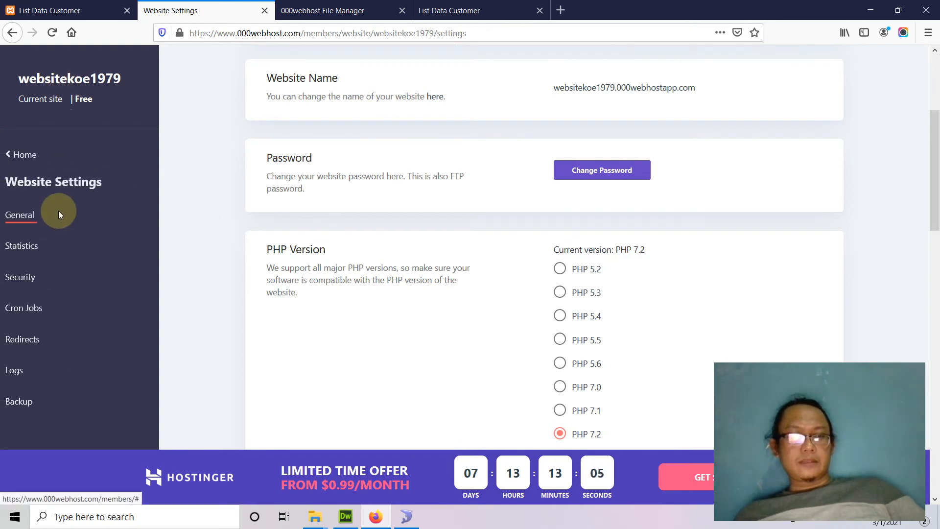
click(42, 249)
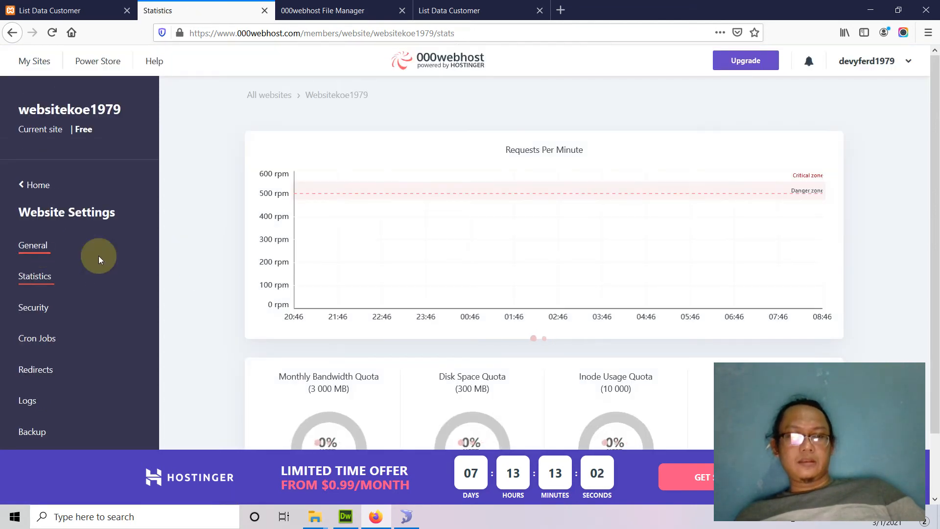
click(33, 245)
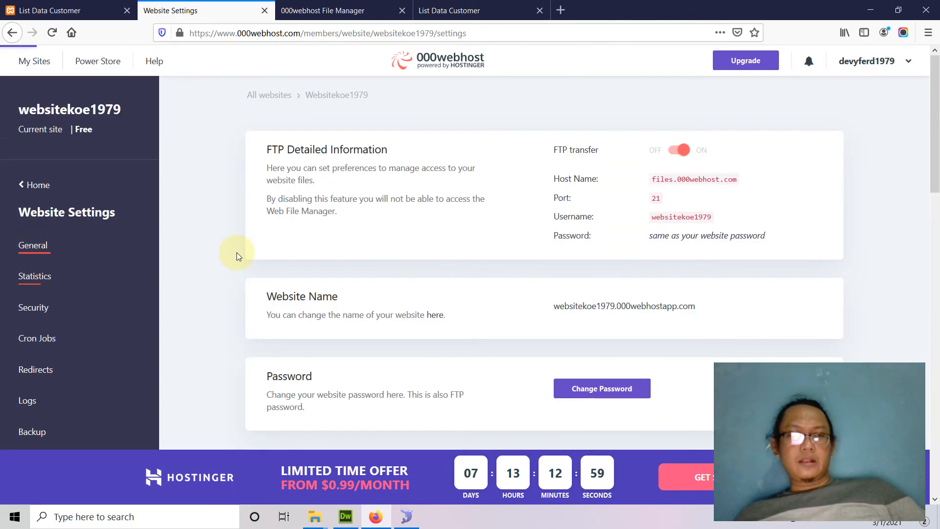
scroll(443, 229, down, 6)
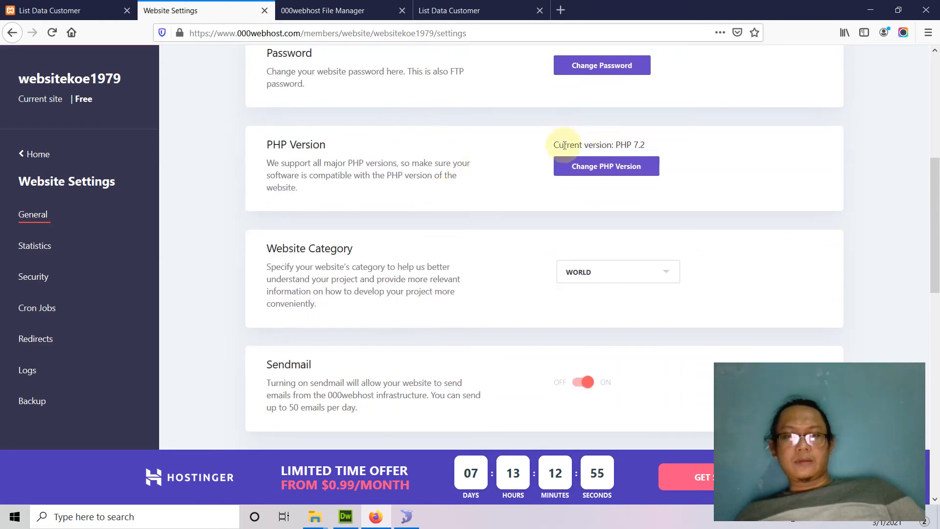
click(582, 168)
click(560, 259)
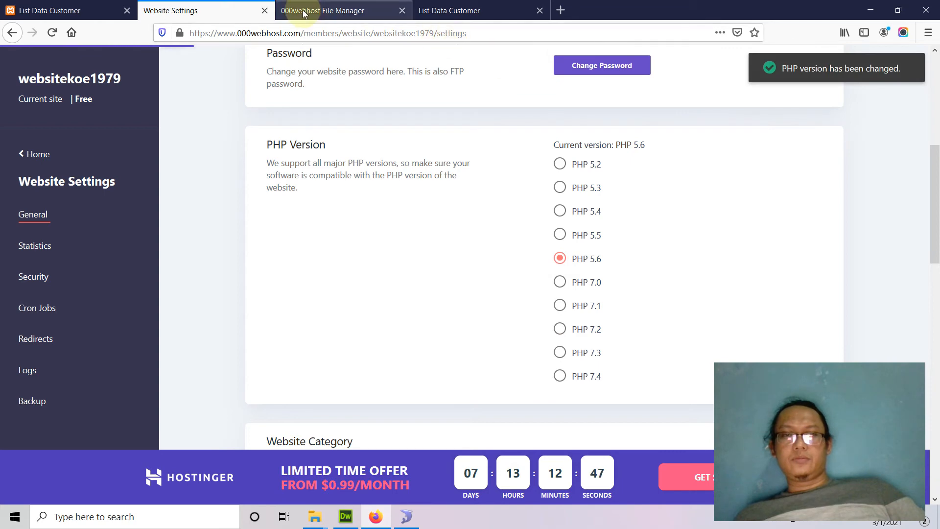
click(321, 11)
Reload the live customer list and rearrange the localhost and live site tabs
click(442, 11)
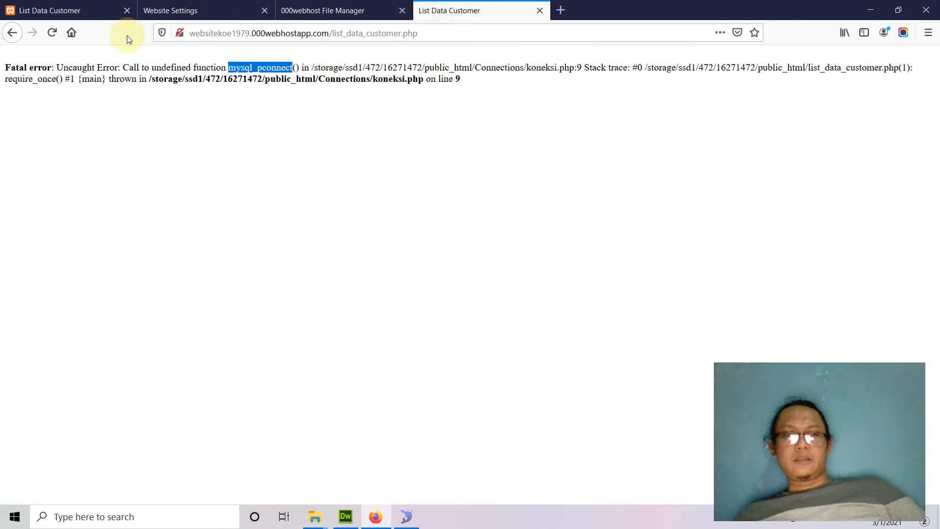
click(53, 33)
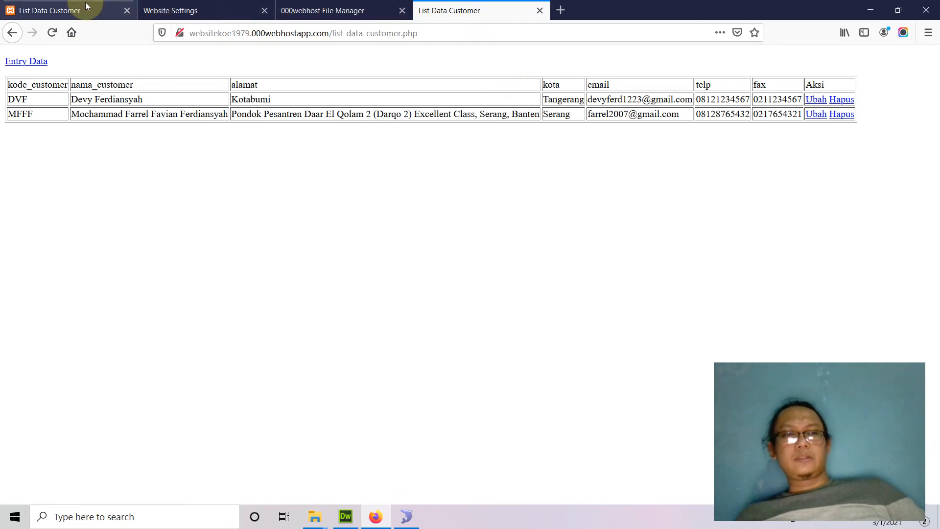
drag(63, 9, 353, 14)
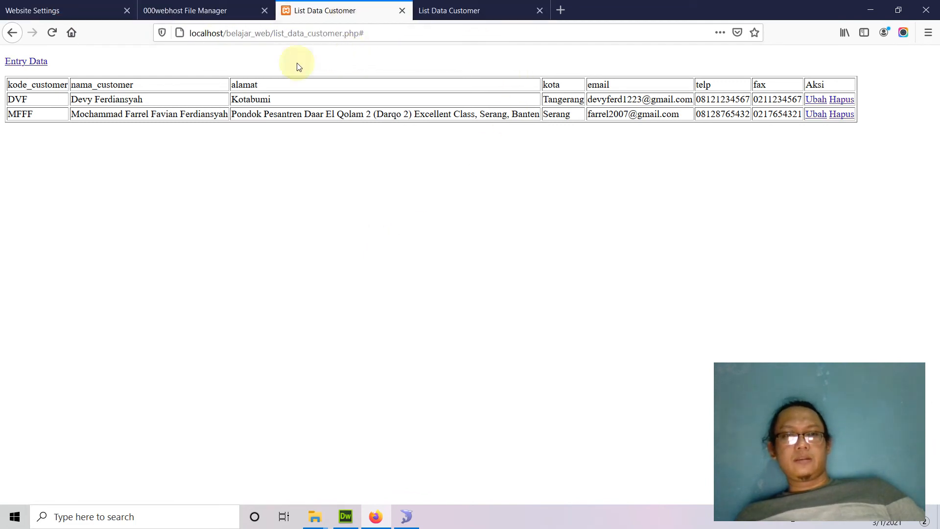
click(465, 11)
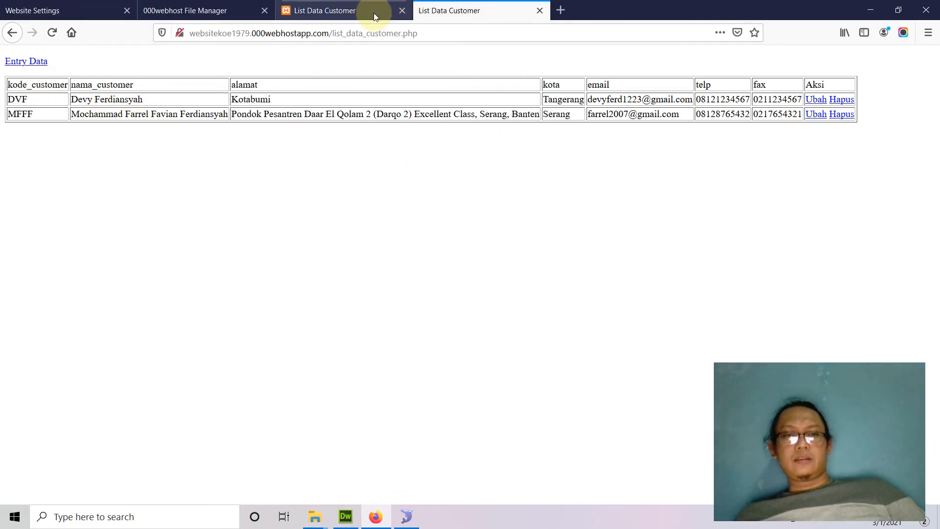
click(354, 11)
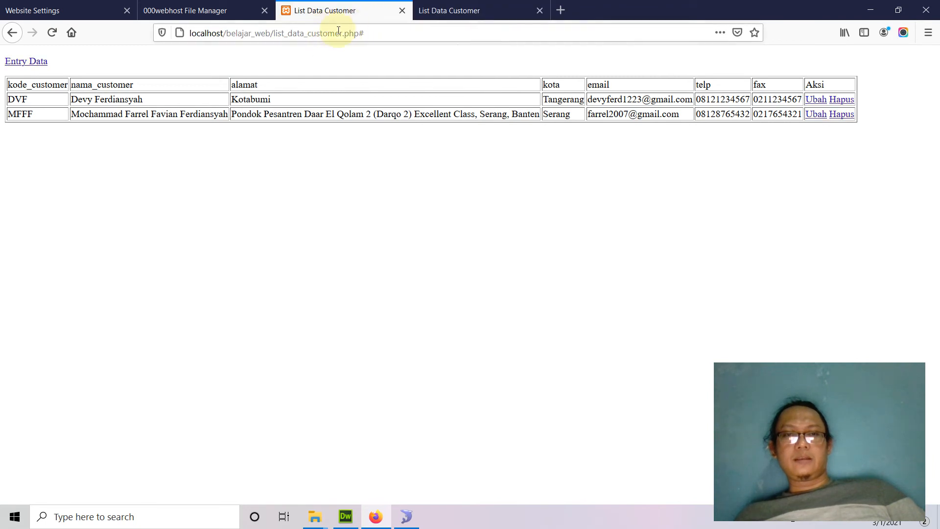
click(450, 11)
click(188, 33)
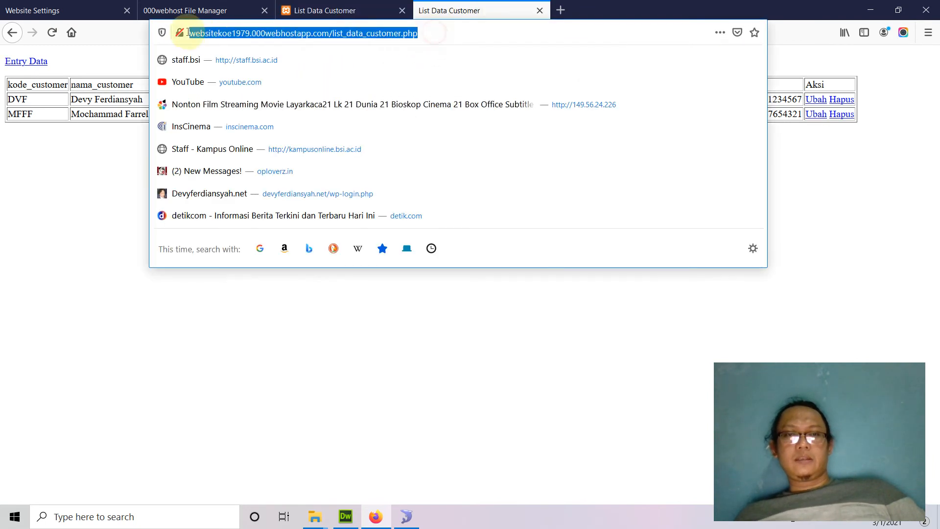
click(363, 9)
Open the Entry Data Customer form on both the localhost and live tabs, ending on localhost
click(26, 60)
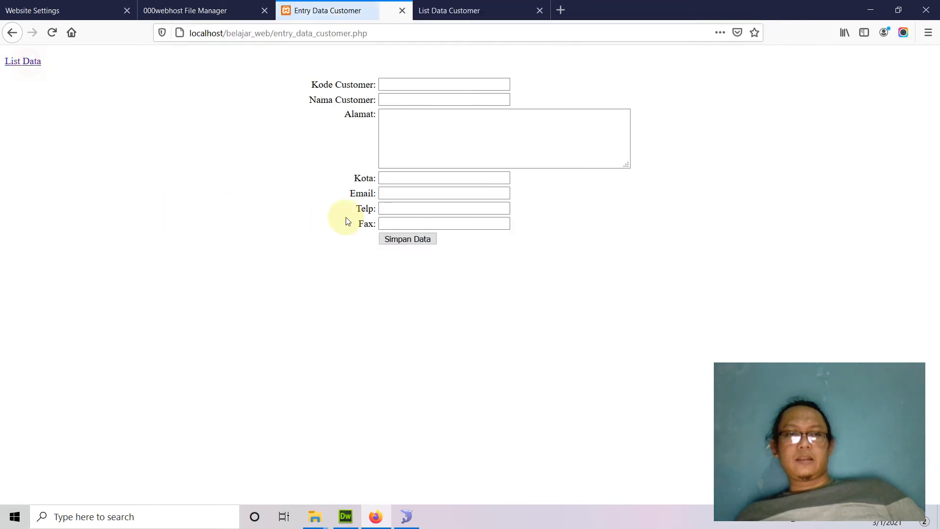
click(460, 9)
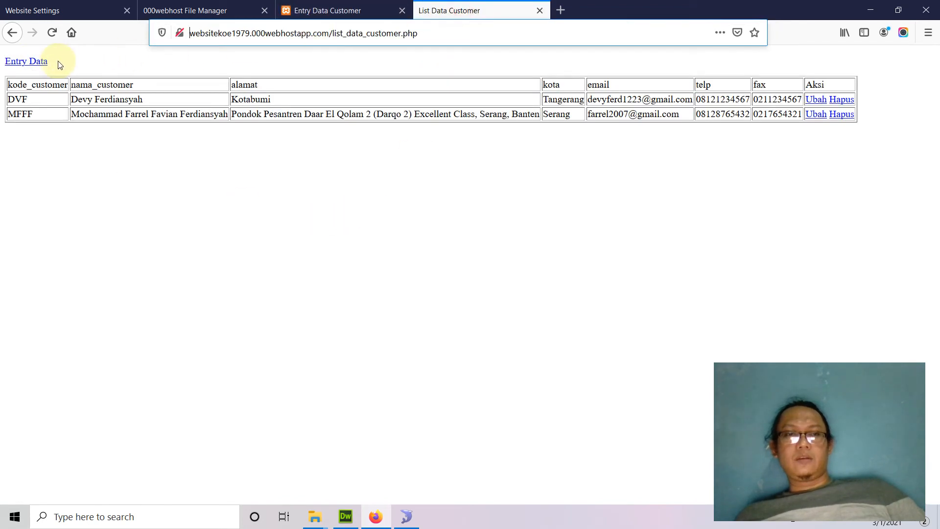
click(42, 62)
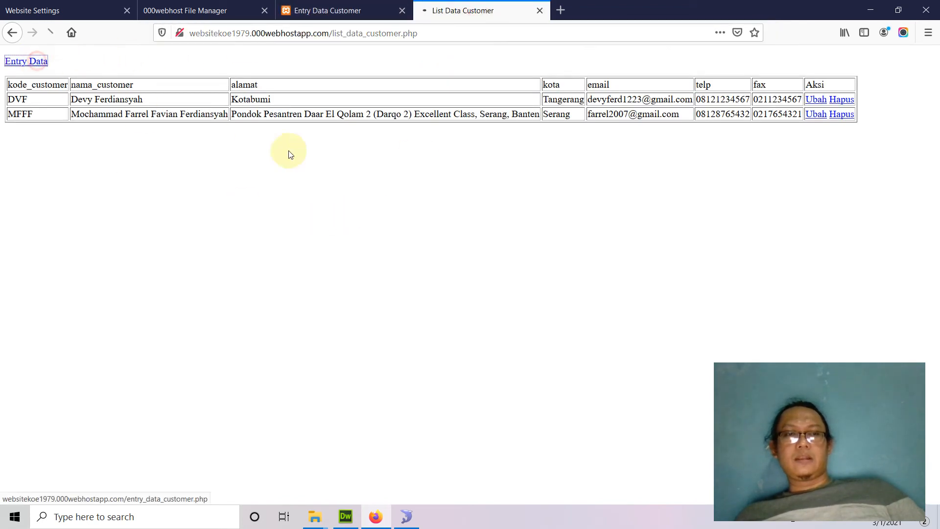
click(365, 10)
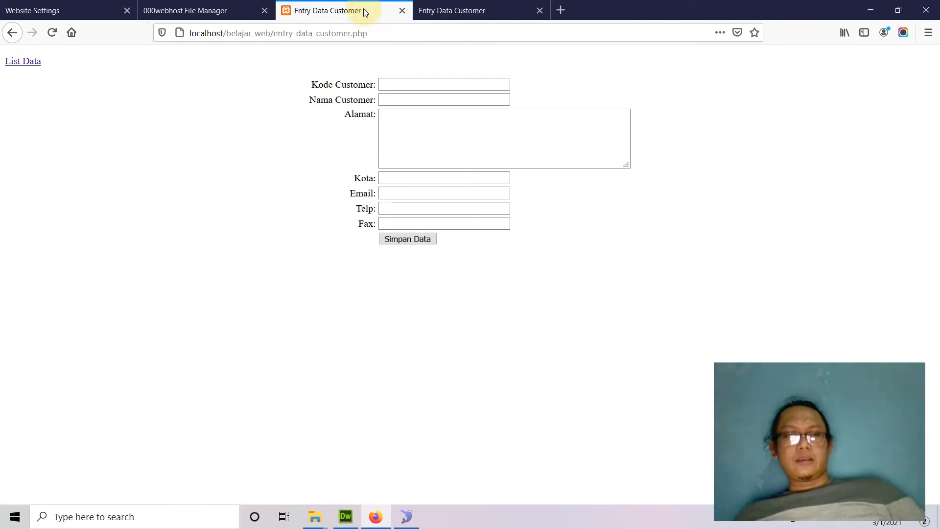
click(412, 86)
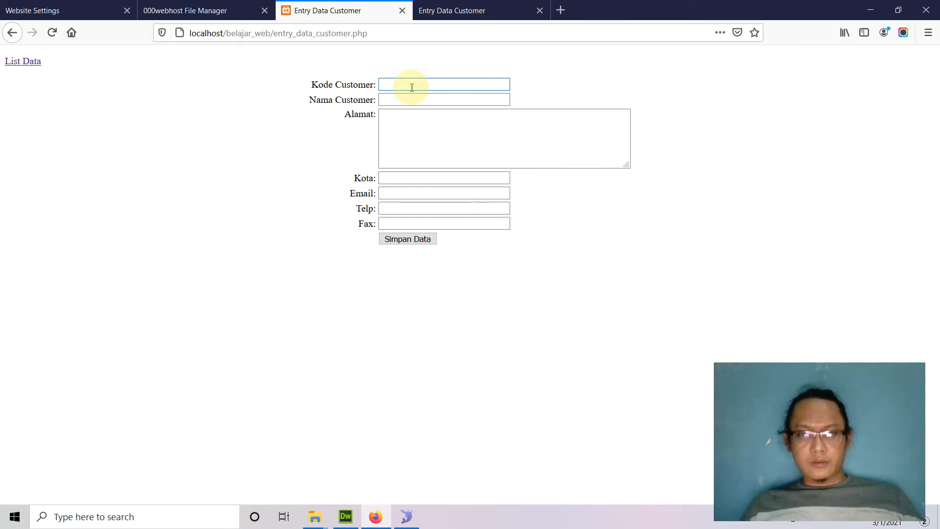
Enter the new customer's code and full name on the localhost entry form
text(J)
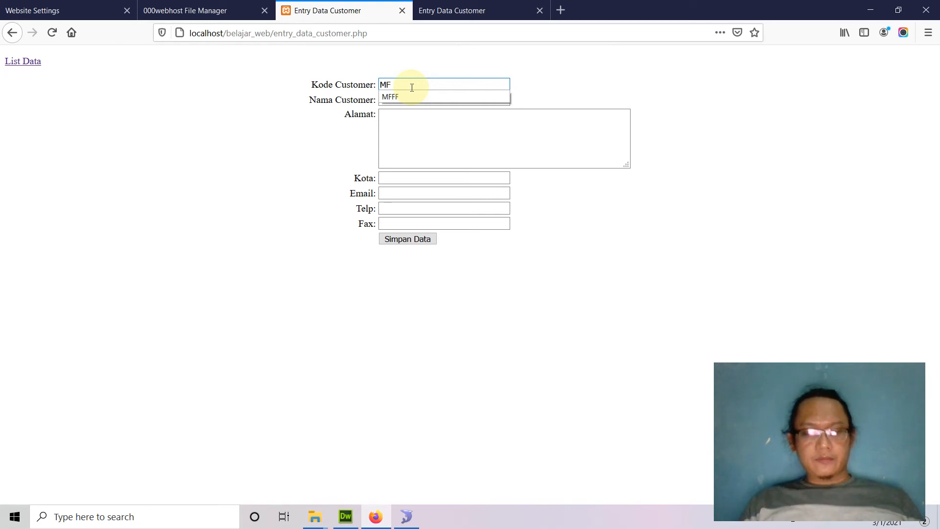
text(AF)
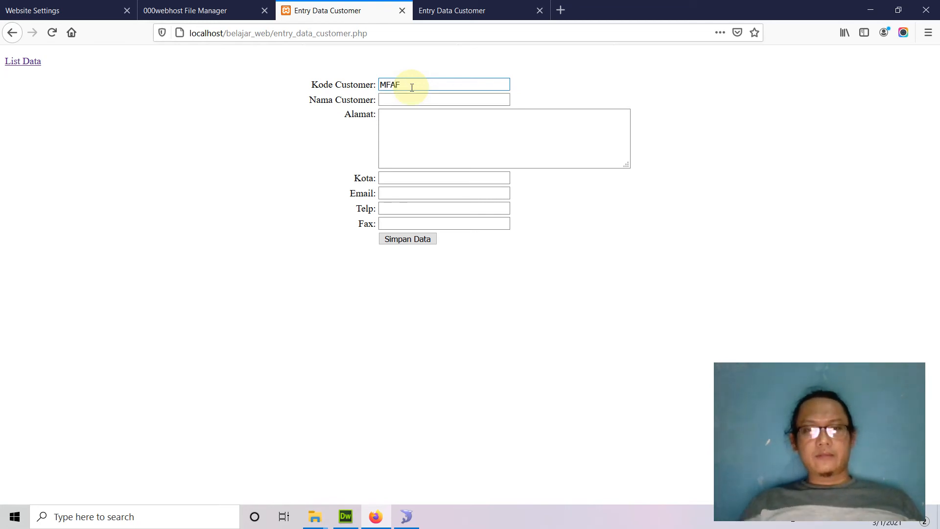
click(389, 100)
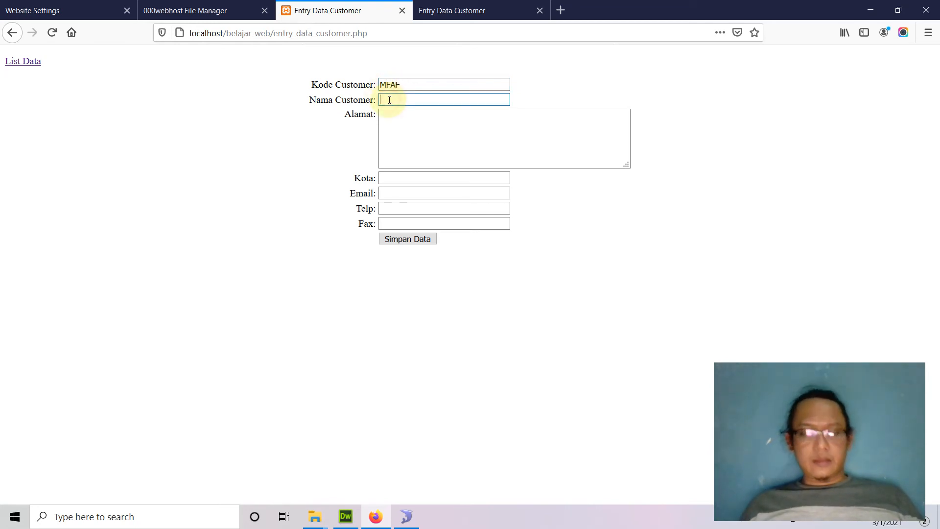
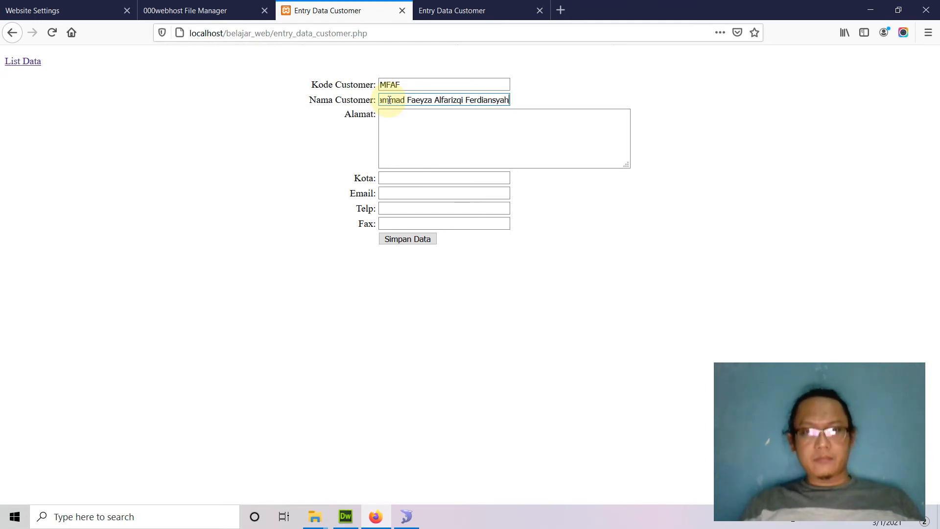
click(452, 134)
Fill in the customer's address, city, e-mail, phone and fax, then save with Simpan Data
text(Kotabumi)
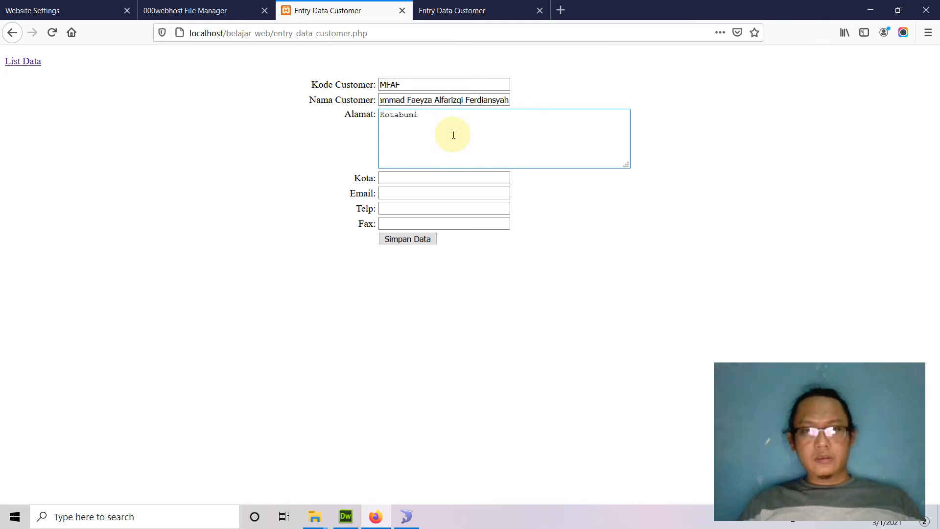
click(446, 177)
text(Tangerang)
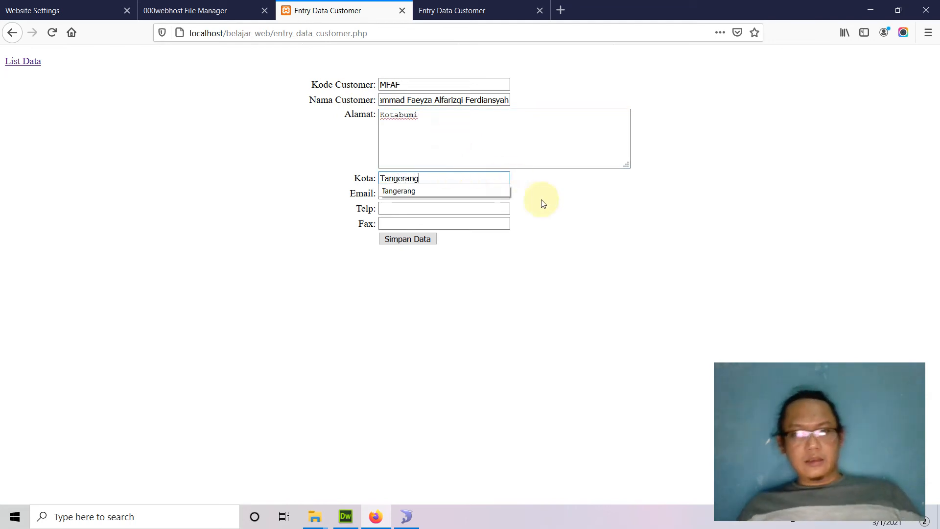
click(432, 196)
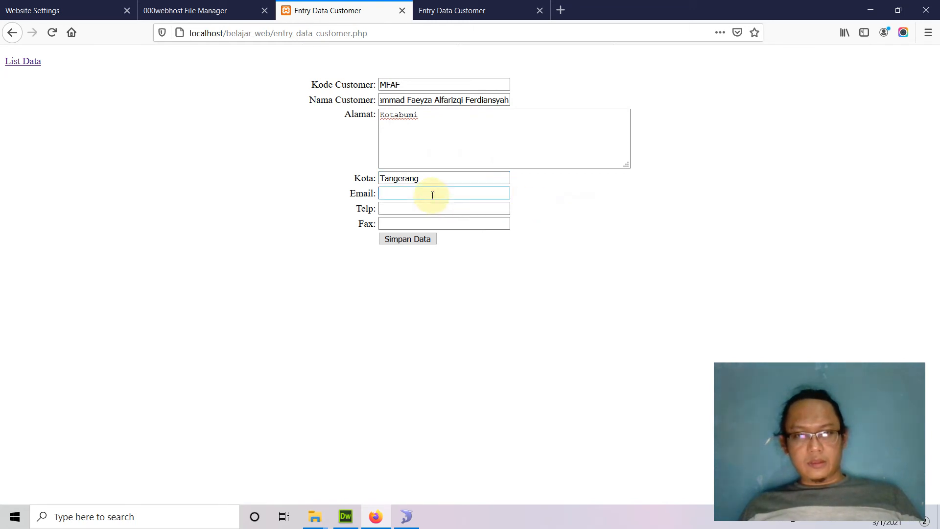
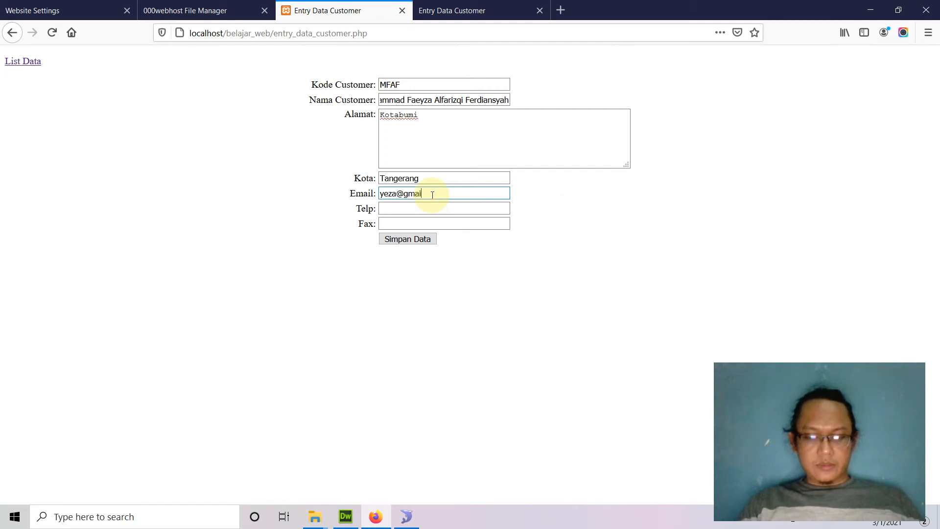
click(419, 211)
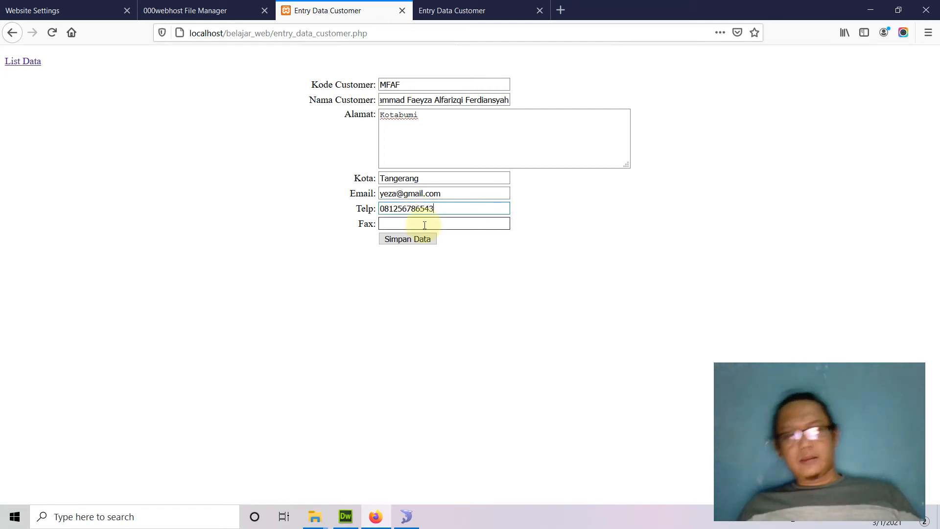
click(422, 224)
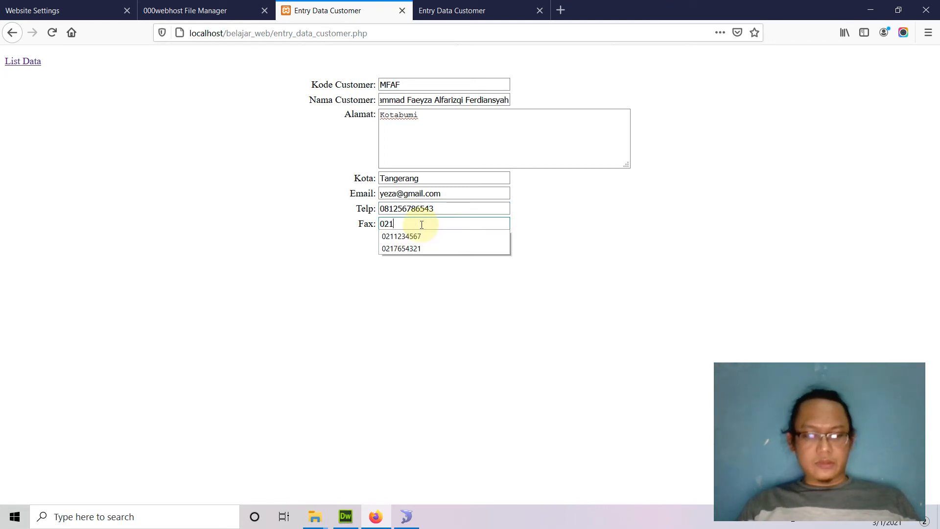
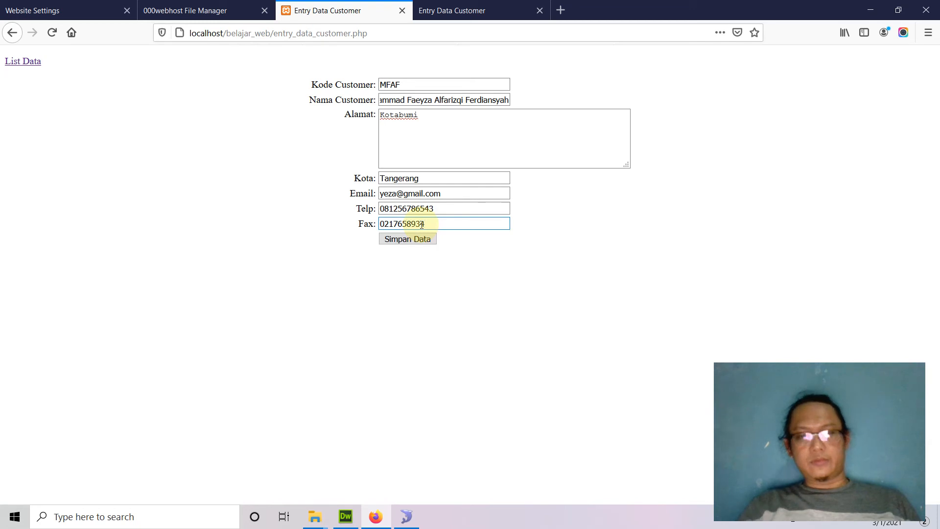
click(420, 240)
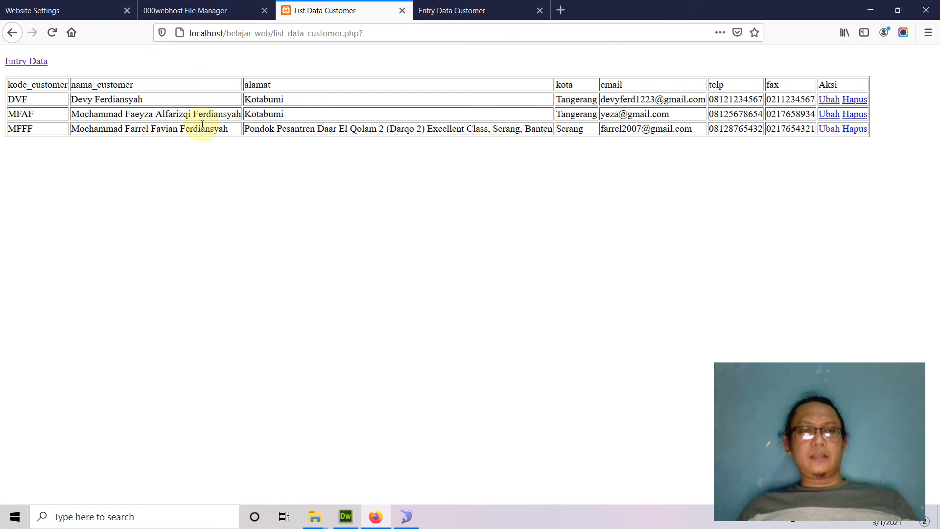
Refresh the customer table in SQLyog to confirm three rows, then return to the live entry form
click(406, 517)
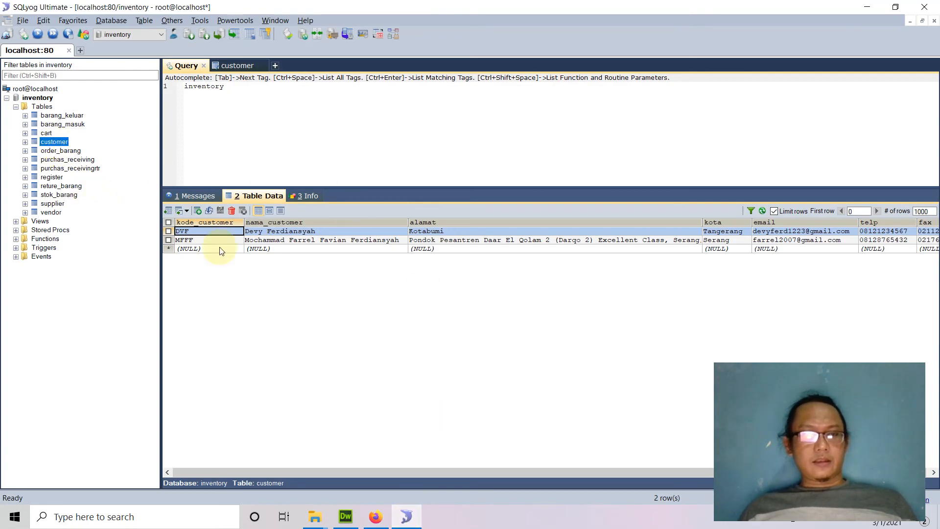
click(762, 212)
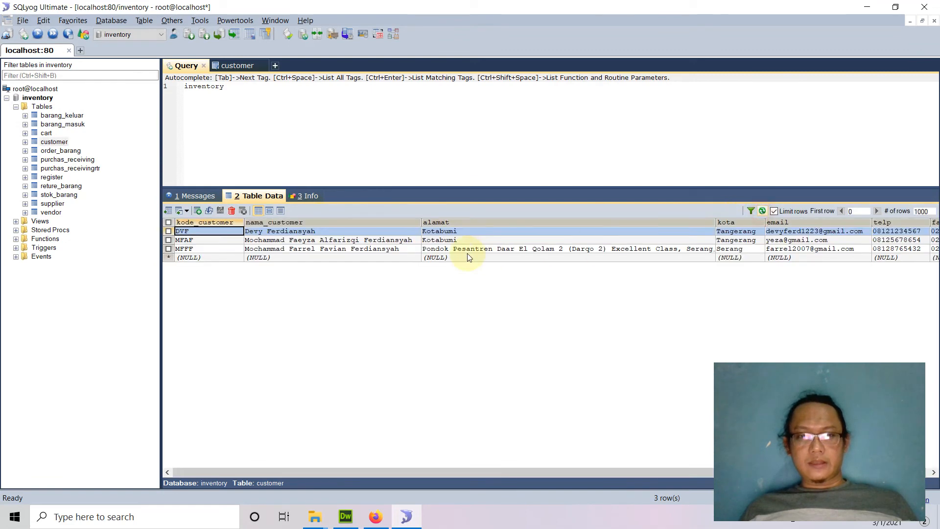
click(375, 517)
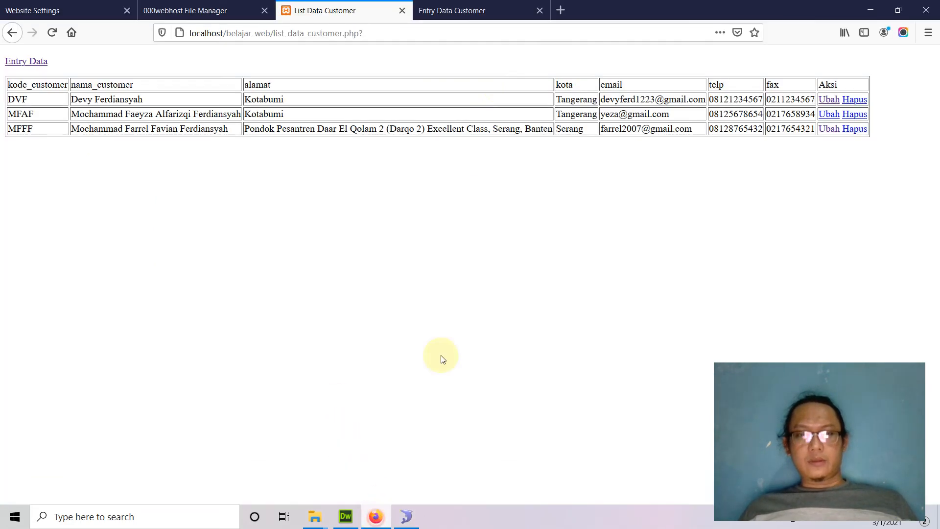
click(478, 11)
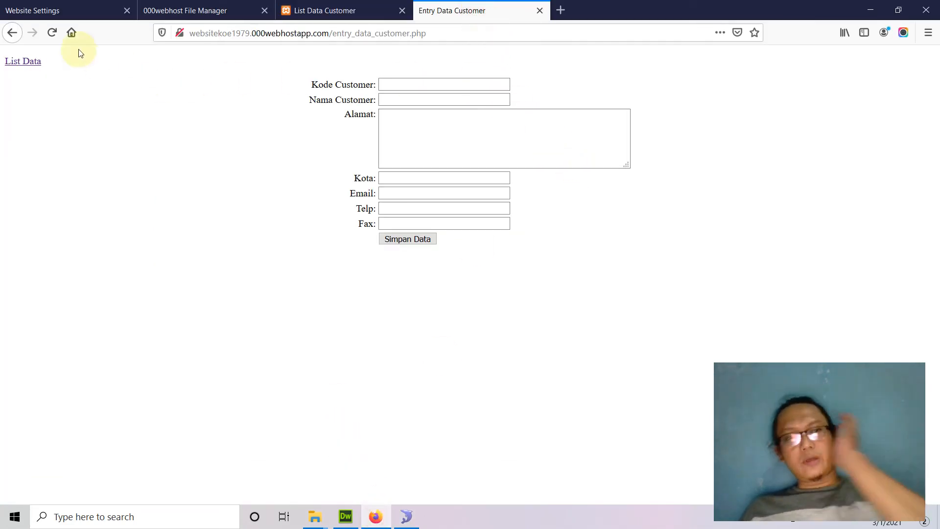
Open the Entry Data Customer form on the live site
click(27, 61)
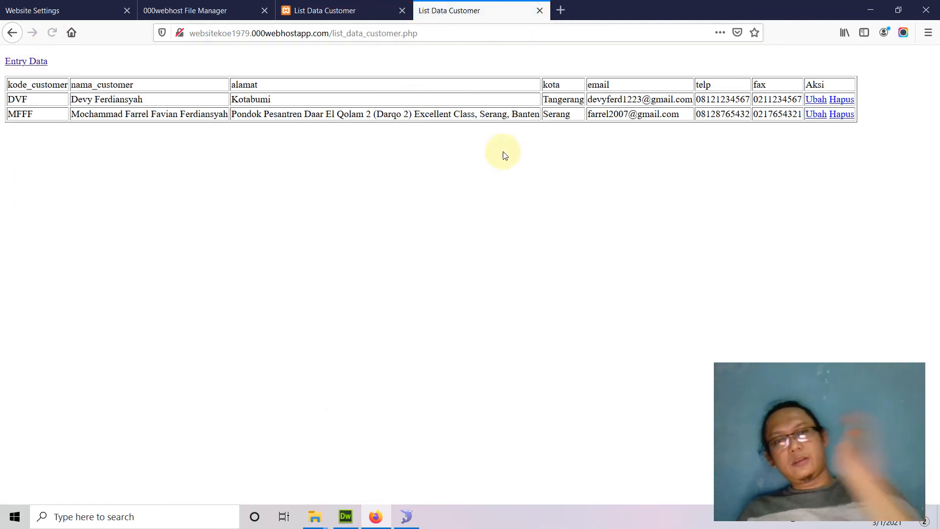
drag(192, 34, 329, 34)
click(484, 365)
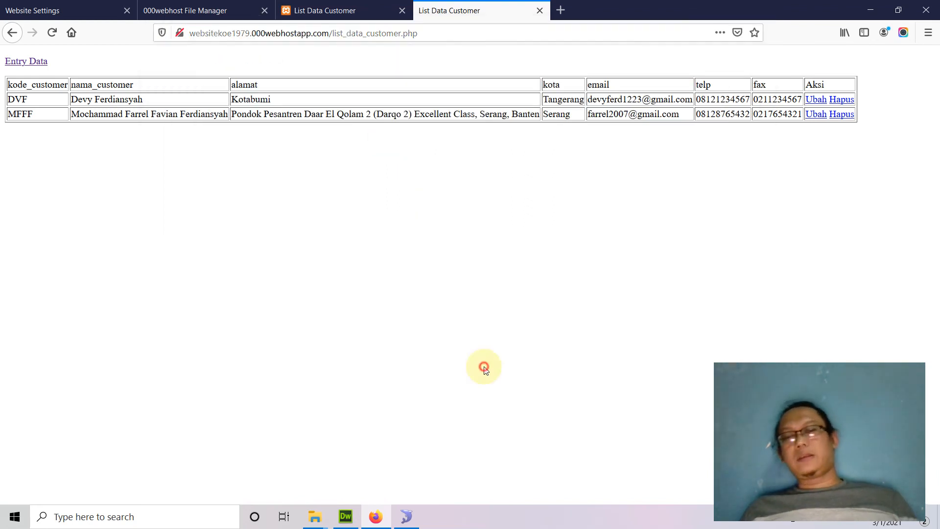
click(300, 10)
click(441, 12)
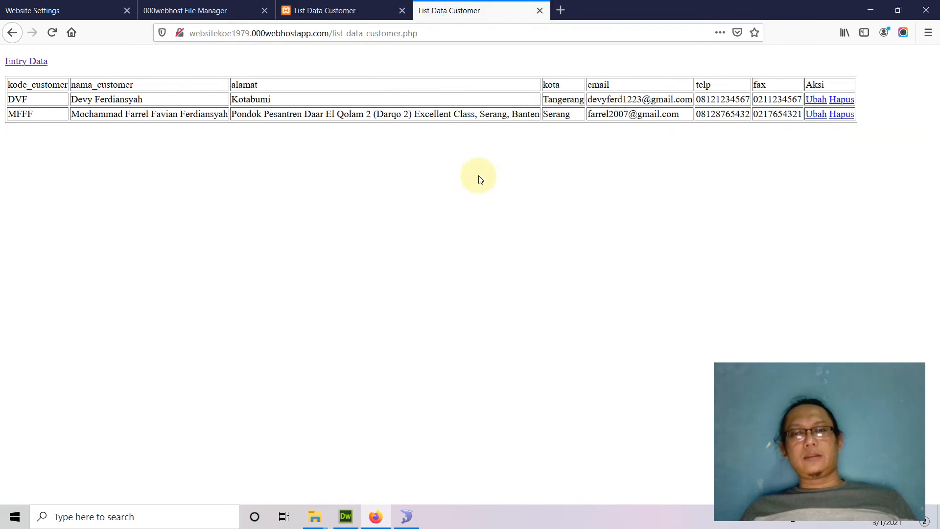
click(24, 62)
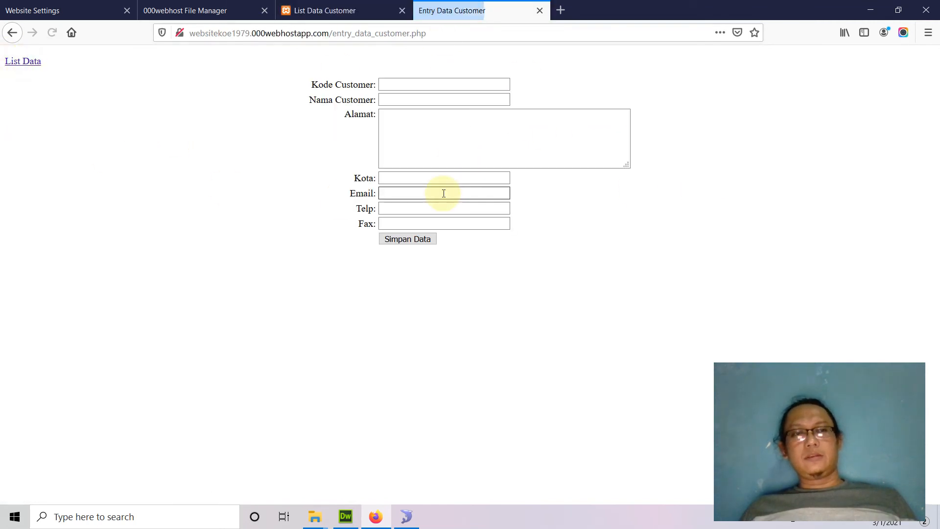
Fill the live form's code, name, address, city and e-mail, mostly from autocomplete suggestions
click(386, 84)
click(399, 82)
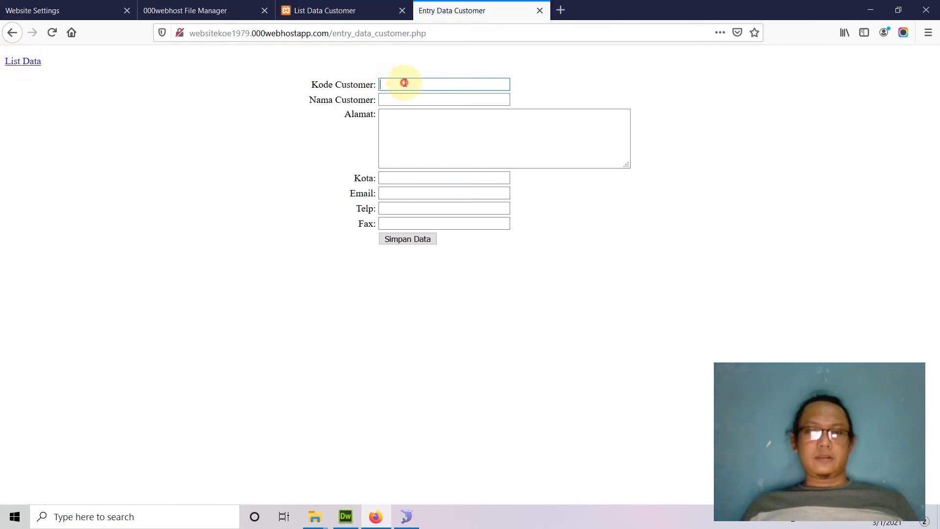
click(401, 107)
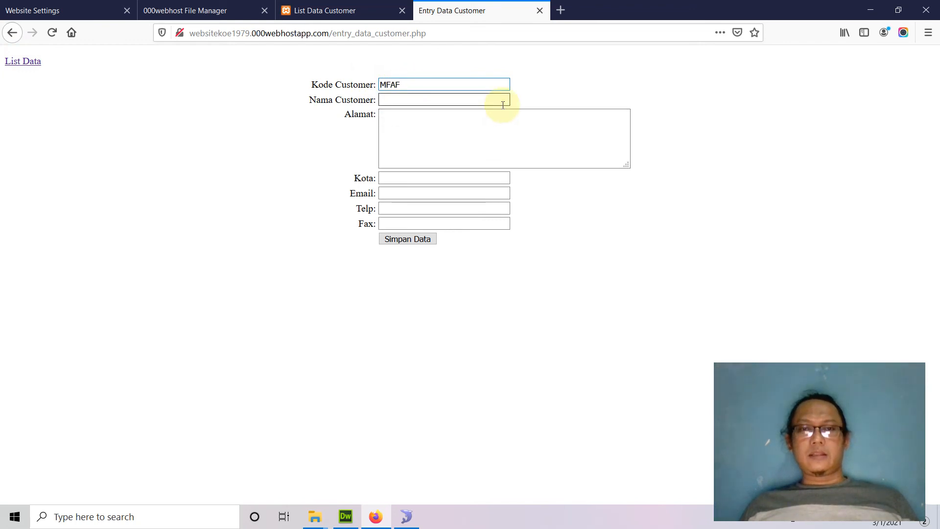
click(427, 102)
click(449, 125)
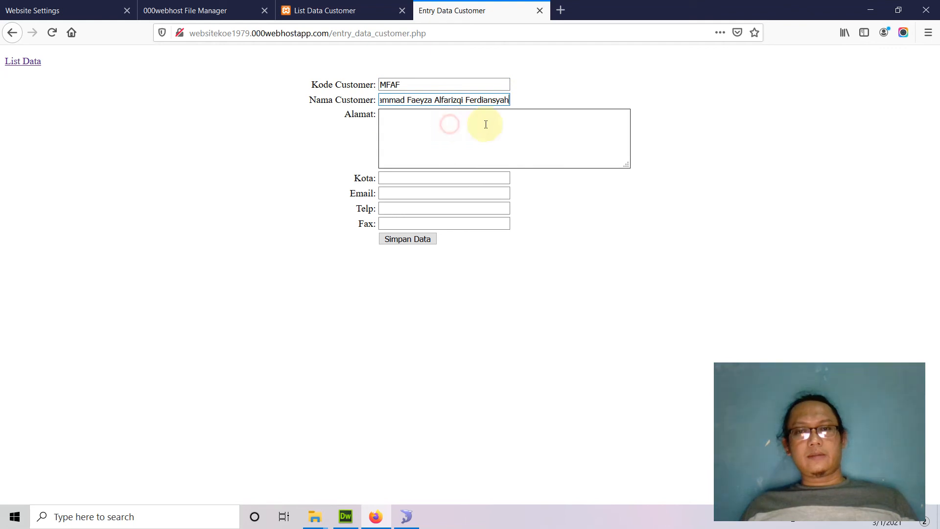
click(504, 117)
text(Kotabumi)
key(Tab)
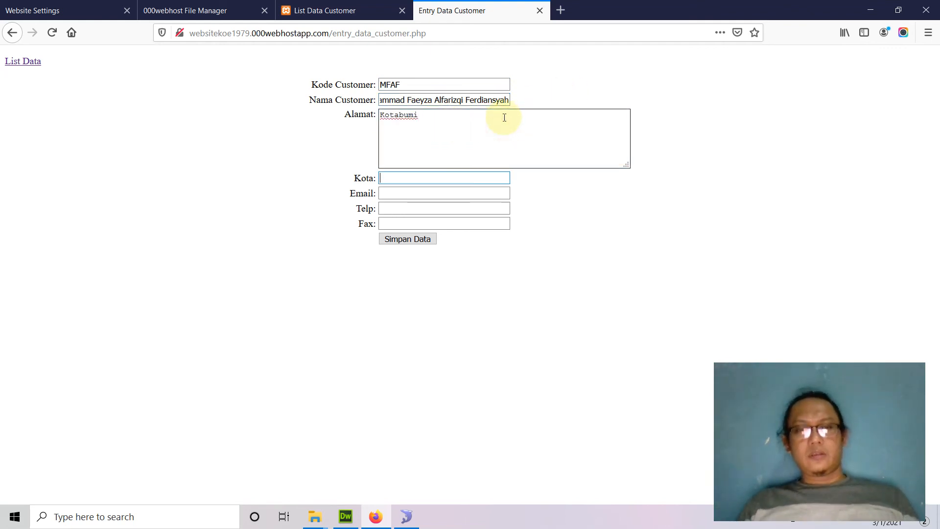
text(Ta)
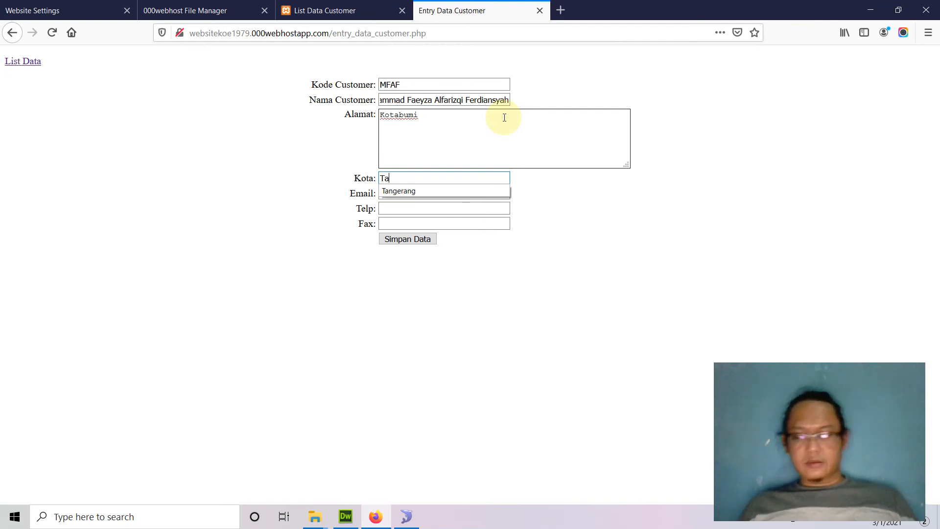
key(Down)
key(Tab)
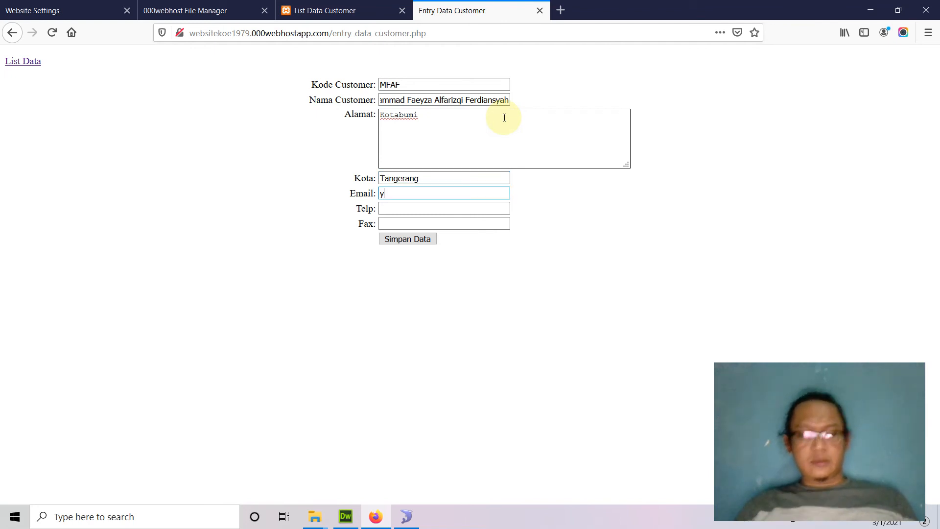
key(Down)
key(Down)
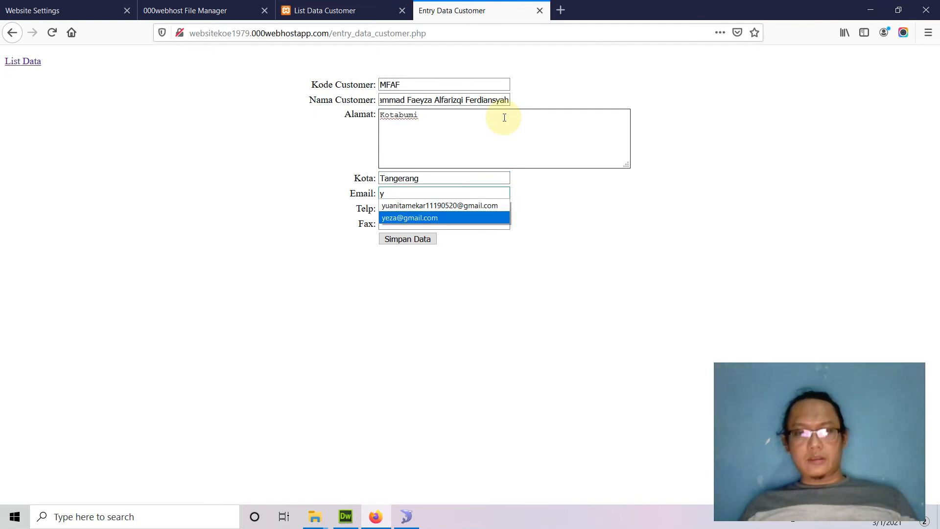
key(Tab)
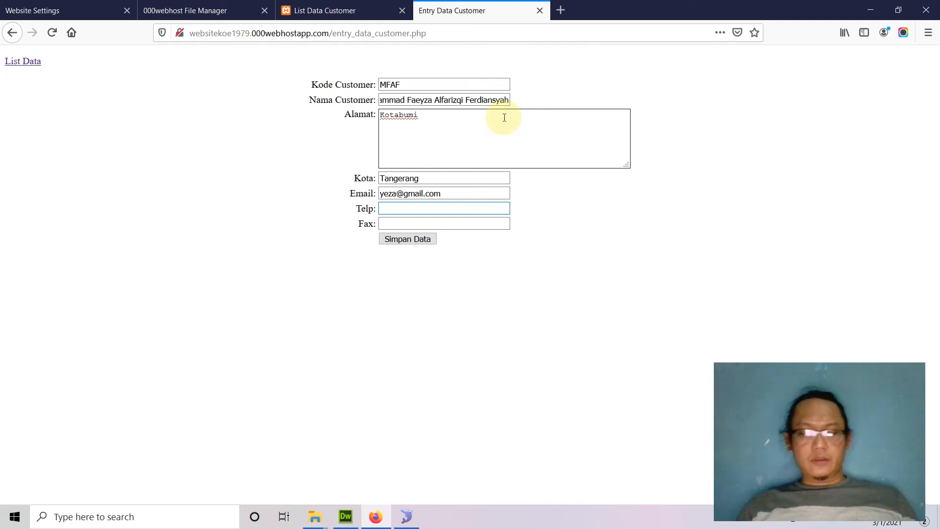
Add phone and fax, submit, get the 'Data too long for column telp' error, and go back
text(08)
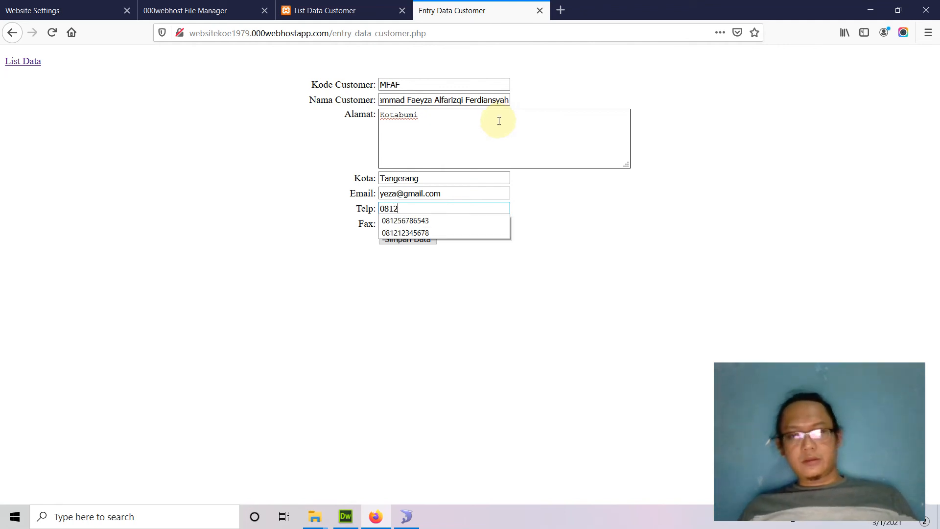
text(12)
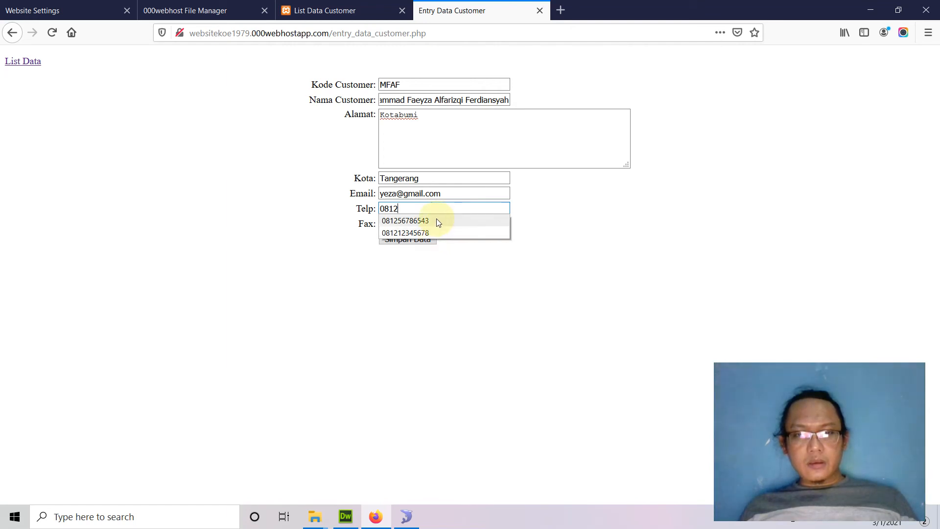
click(436, 218)
click(428, 220)
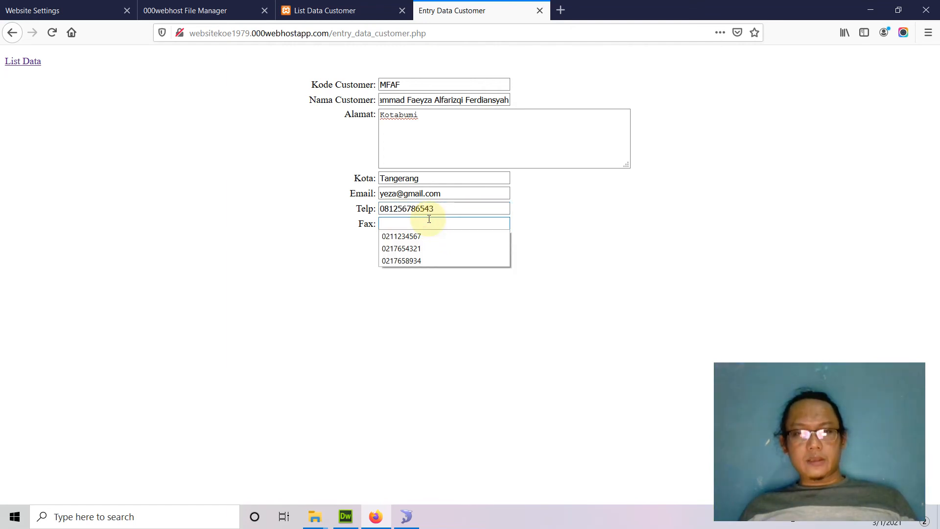
click(419, 261)
click(424, 240)
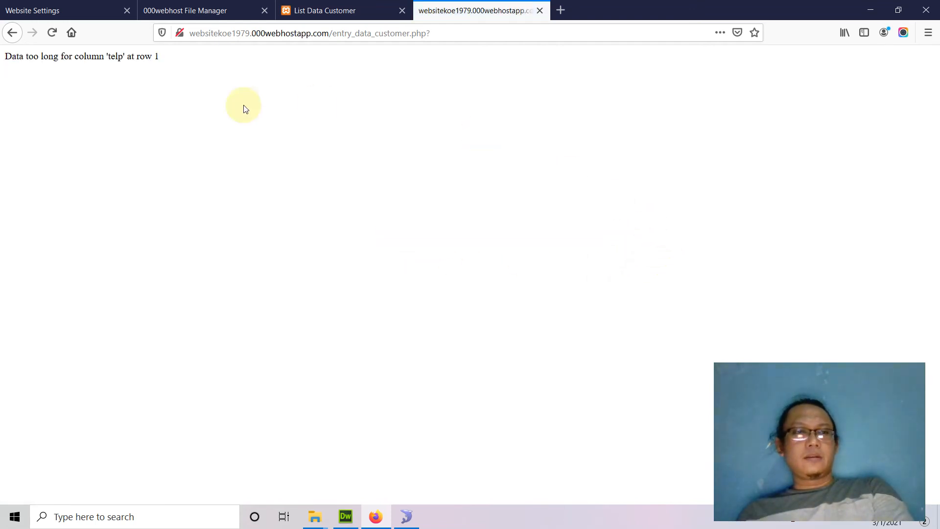
click(11, 33)
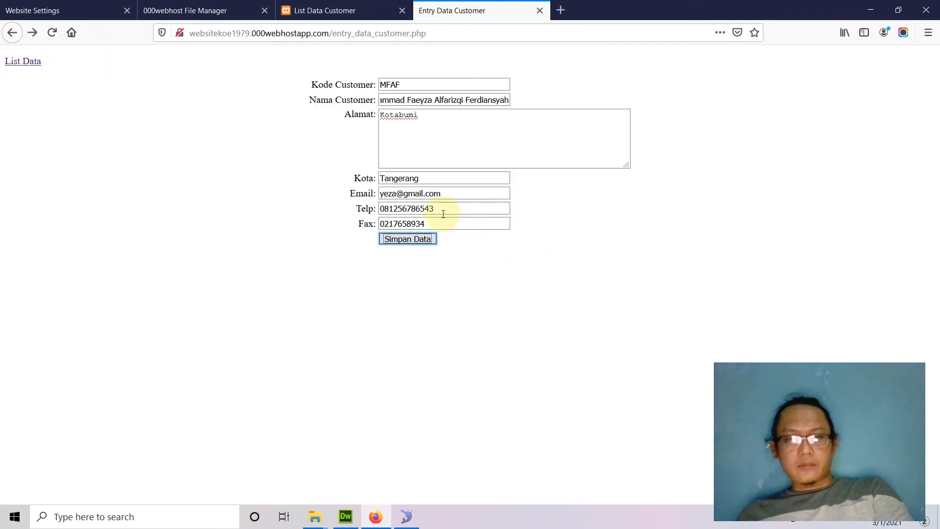
drag(438, 209, 376, 208)
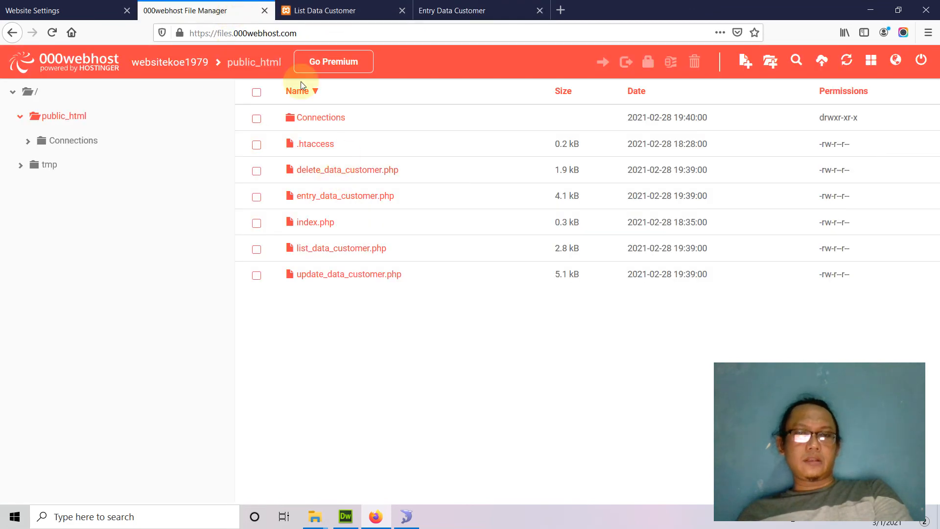
Go through Tools > Database Manager > Manage to open the hosted database in phpMyAdmin
click(58, 11)
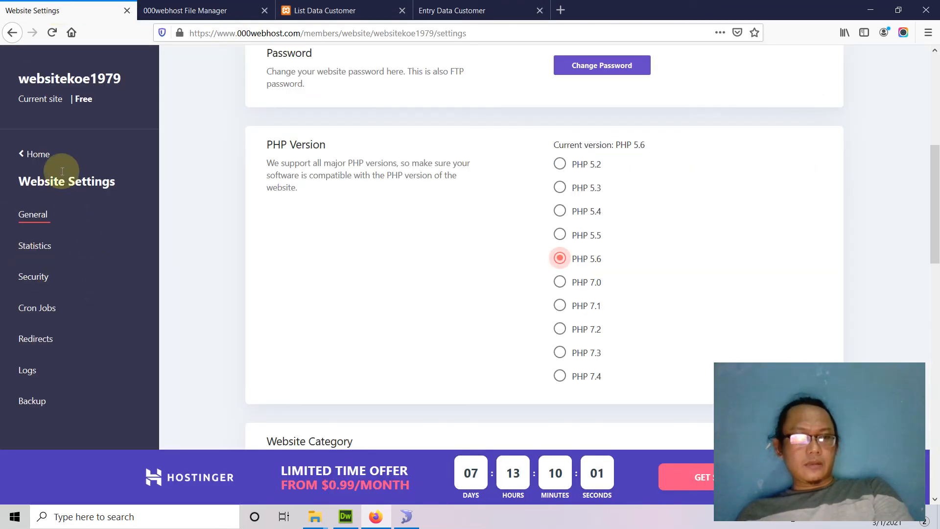
click(32, 156)
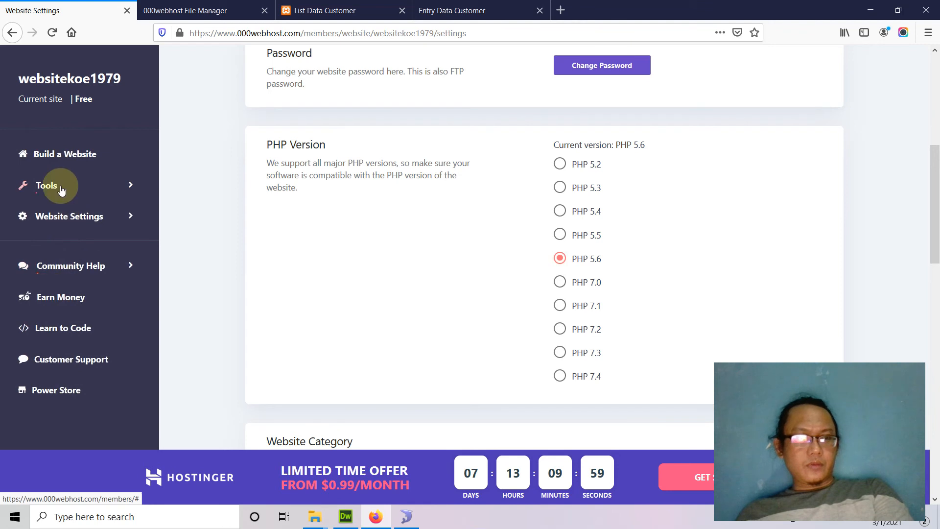
click(60, 184)
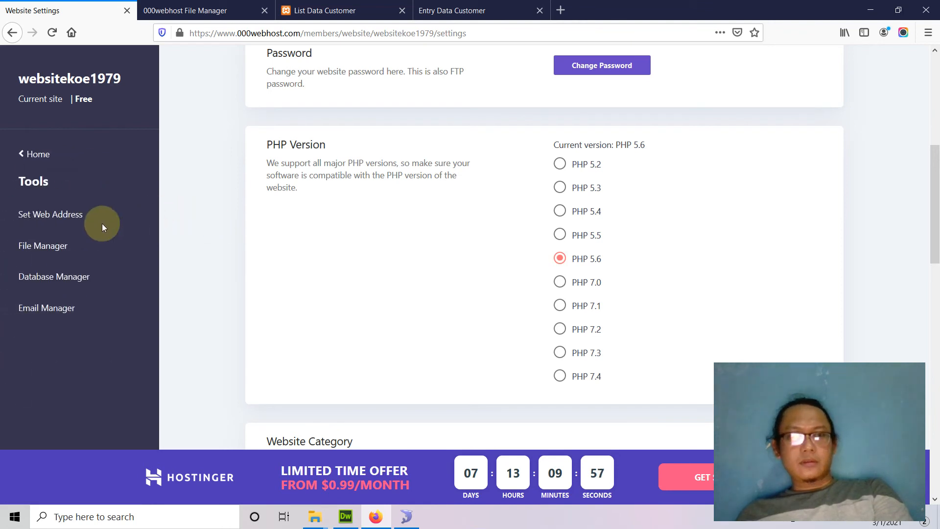
click(49, 277)
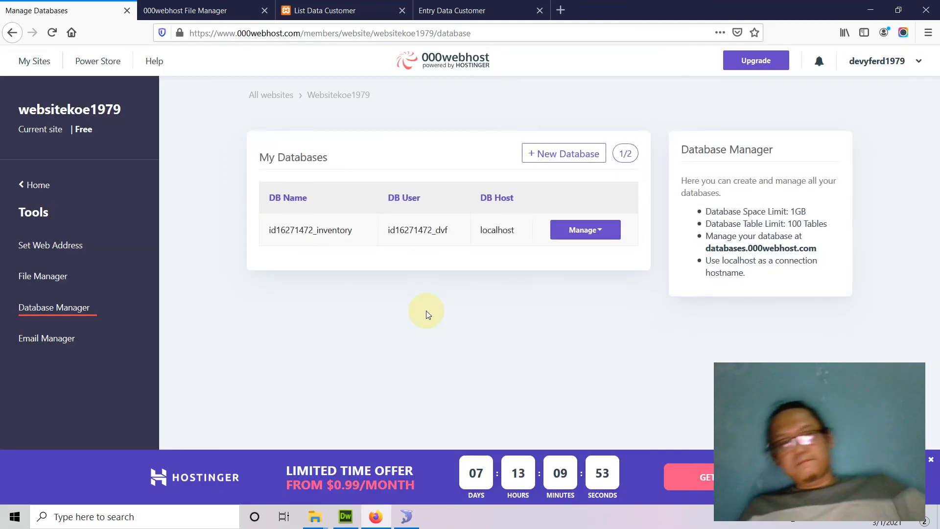
click(605, 231)
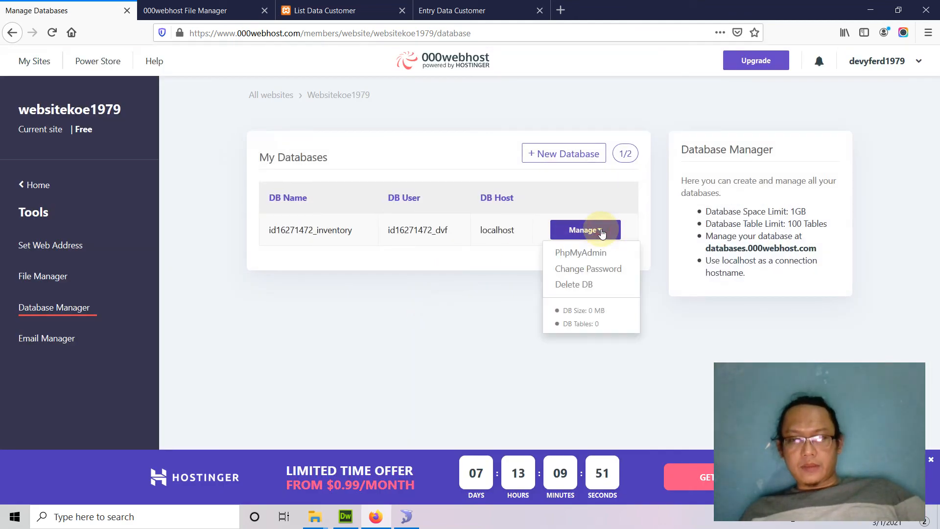
click(593, 252)
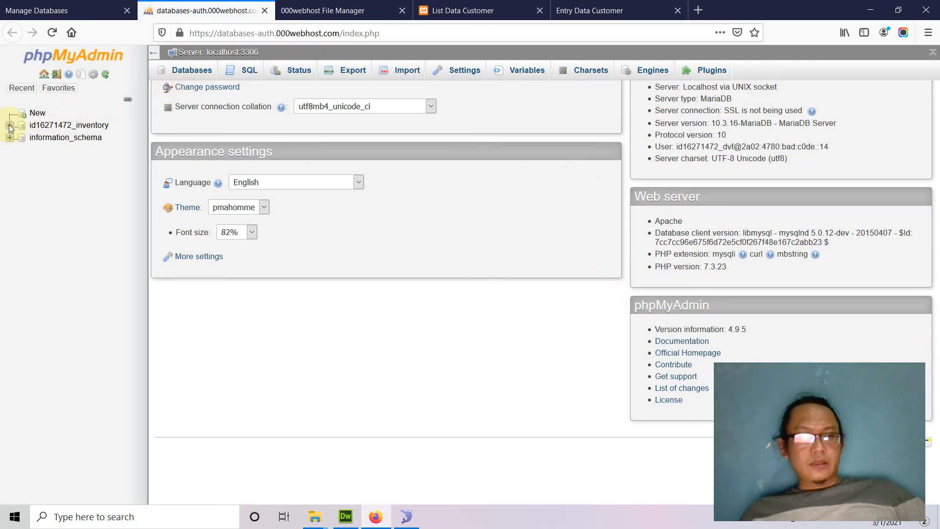
Open the inventory database's customer table structure, briefly comparing with the other site tabs
click(65, 125)
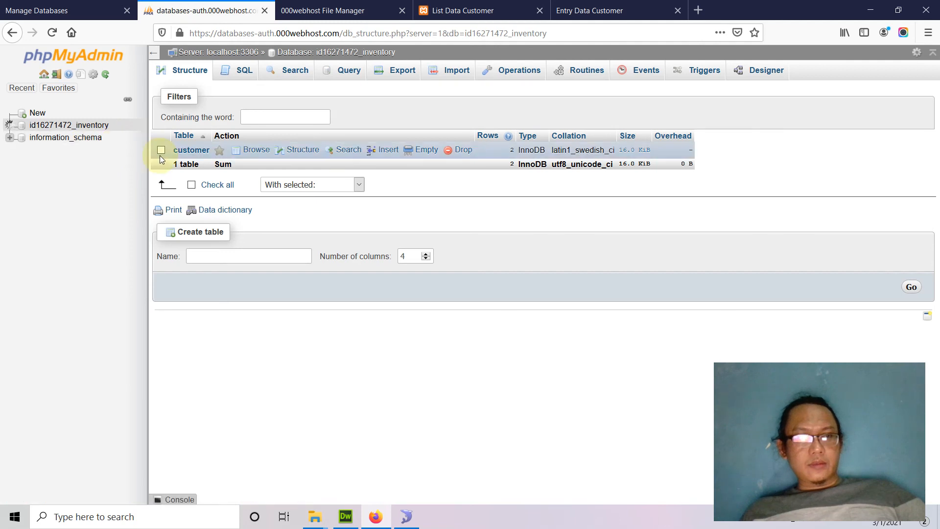
click(290, 154)
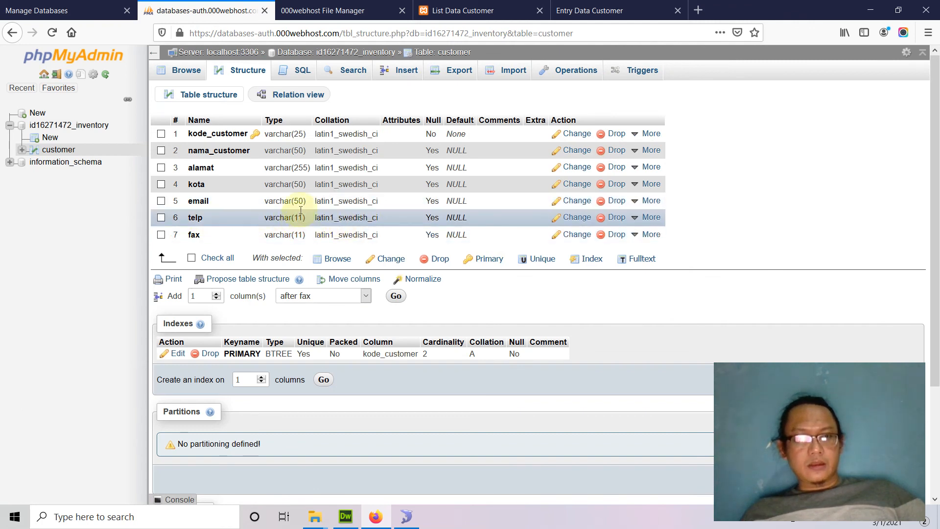
click(297, 14)
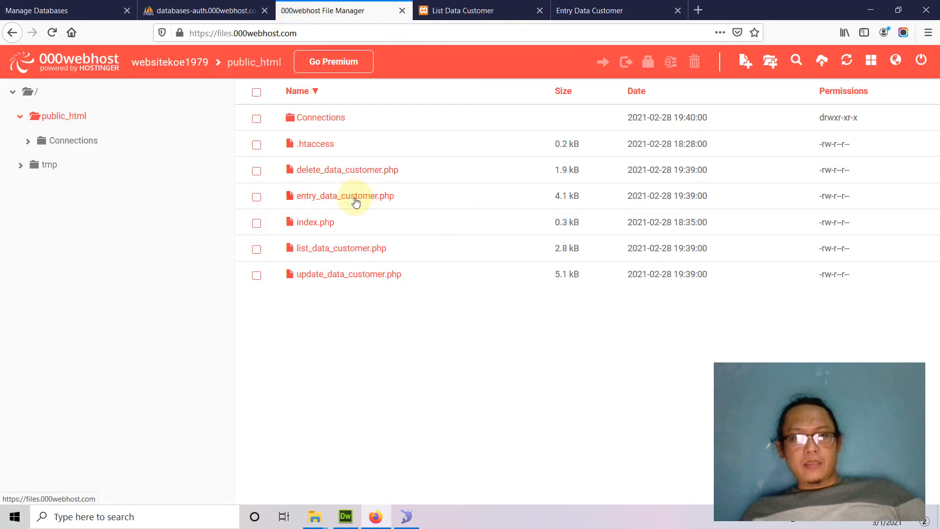
click(441, 11)
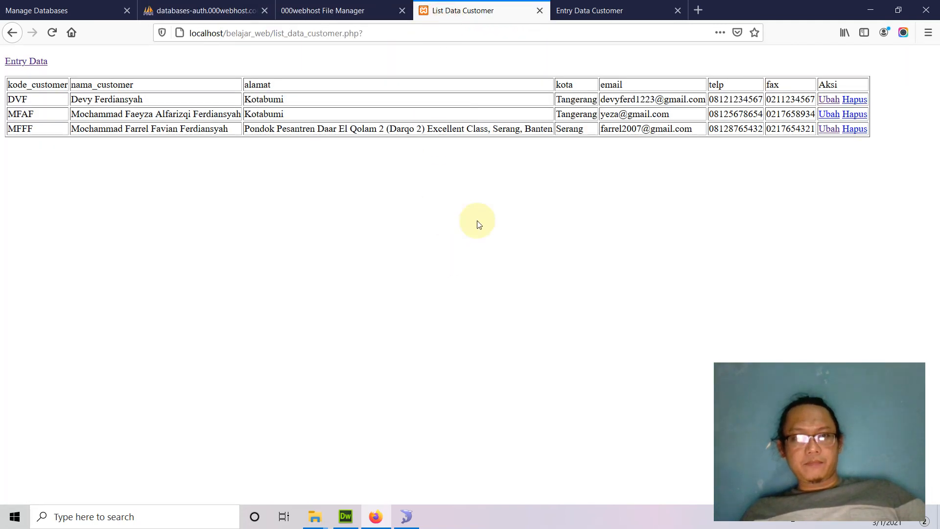
click(596, 12)
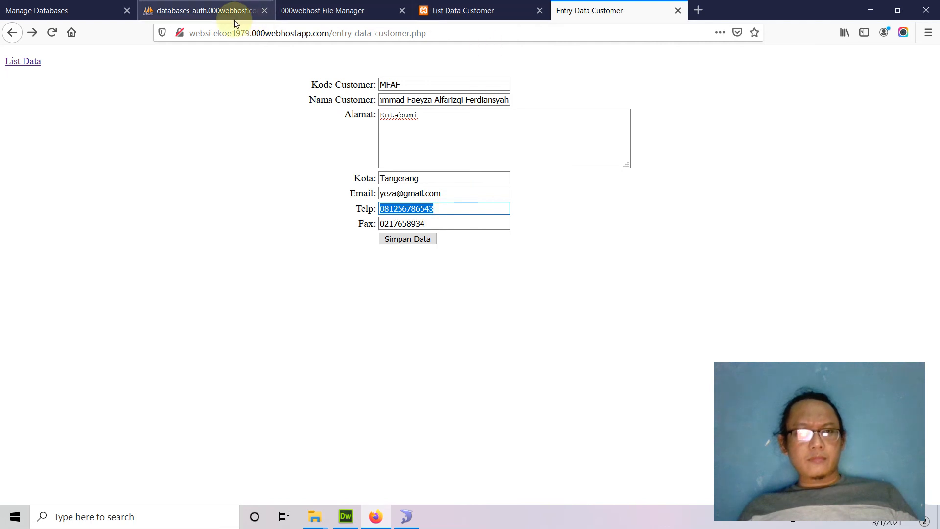
click(195, 14)
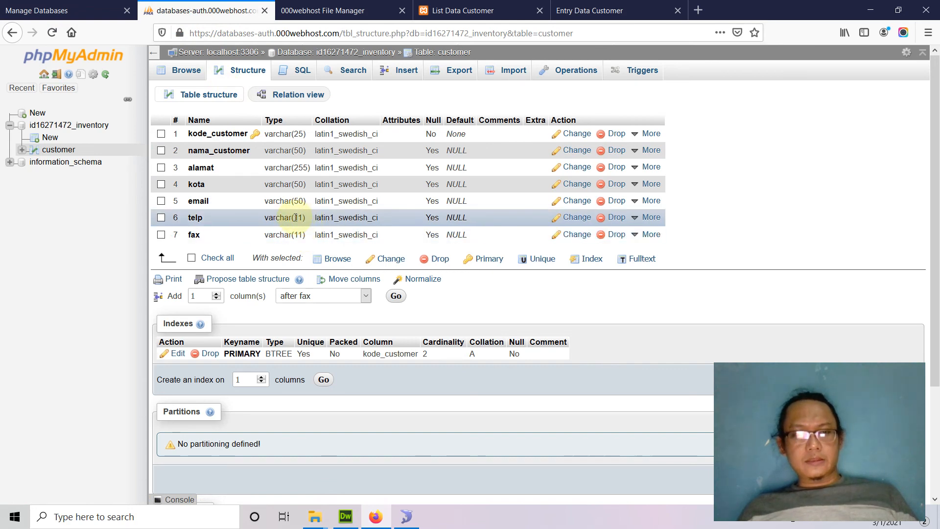
Change the telp column's length from 11 to 20 and save the change
click(575, 219)
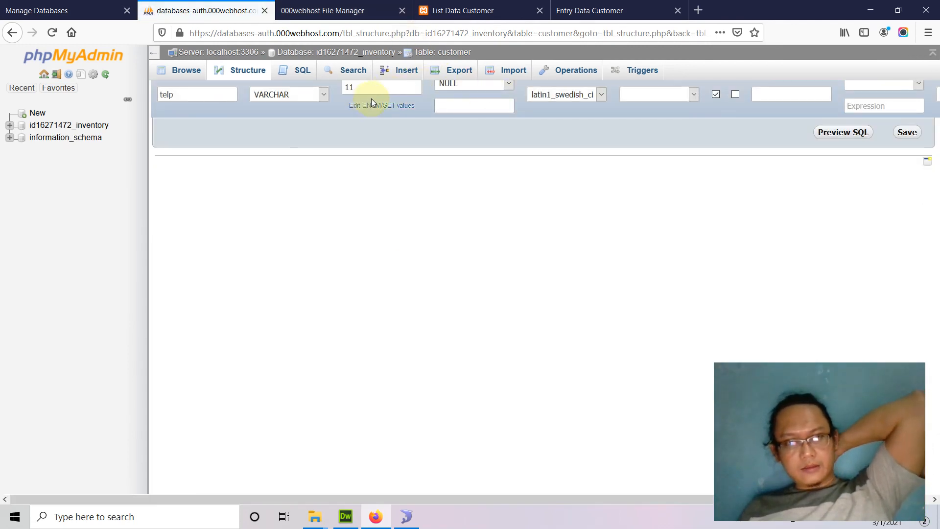
click(352, 88)
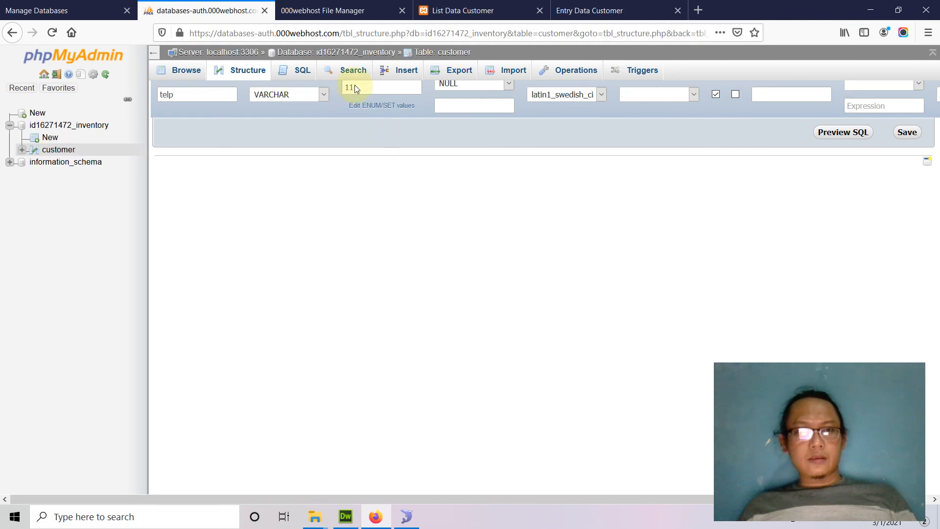
click(351, 116)
double_click(351, 116)
text(20)
click(895, 147)
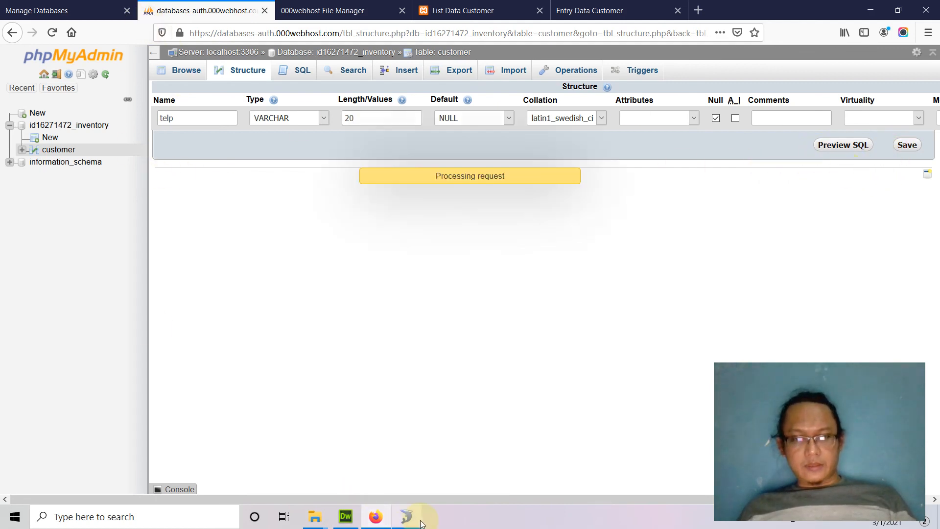
click(406, 516)
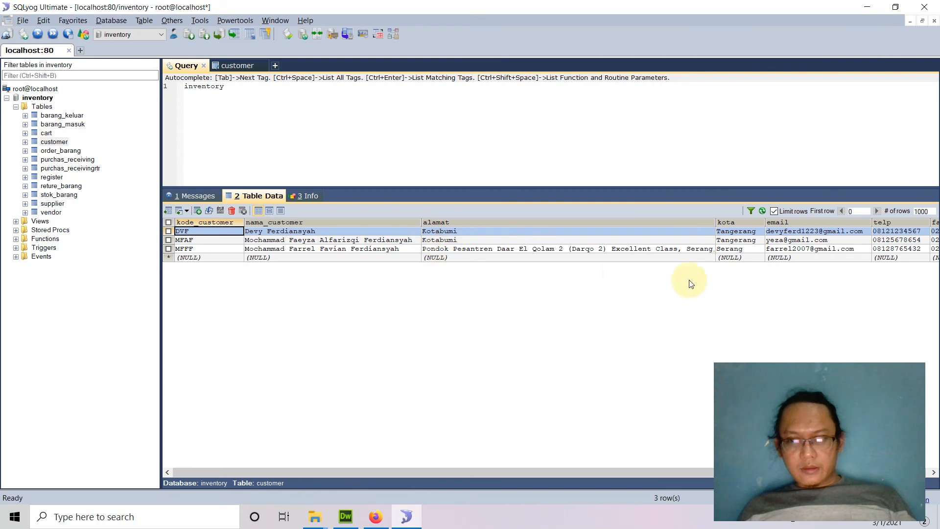
Refresh the local customer rows in SQLyog, then return to phpMyAdmin in Firefox
click(889, 251)
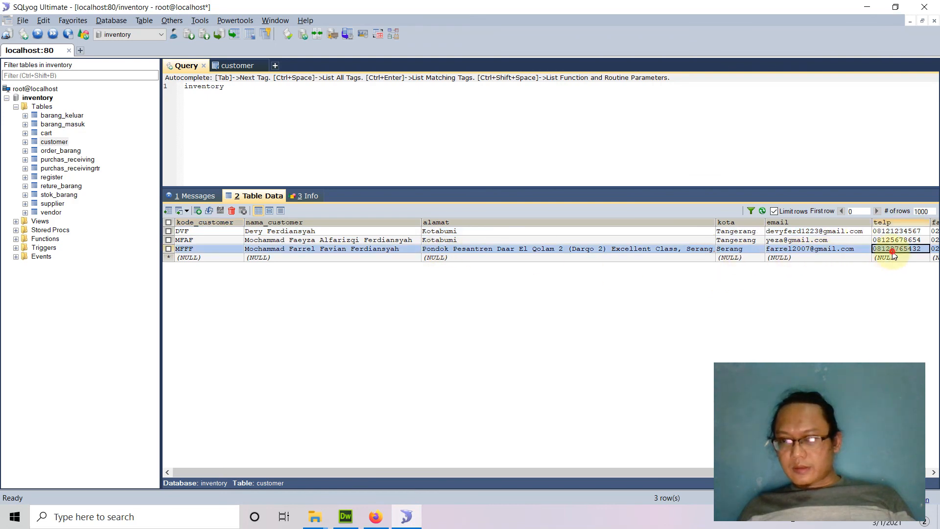
click(762, 211)
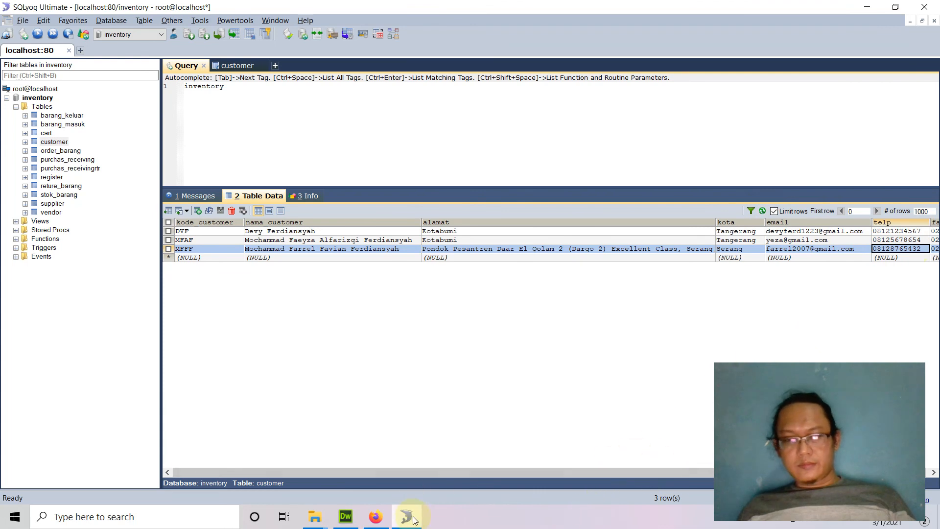
click(375, 517)
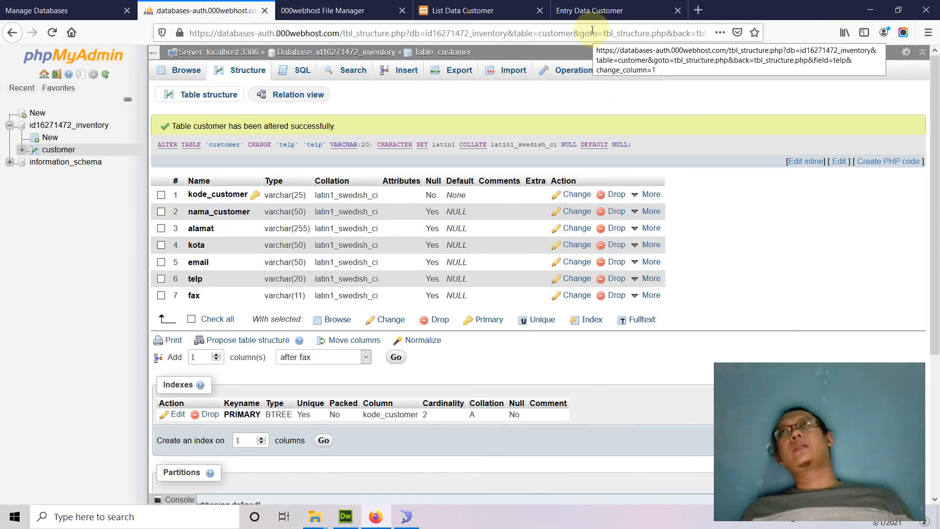
Resubmit the new customer on the live entry form now that telp accepts it
click(439, 7)
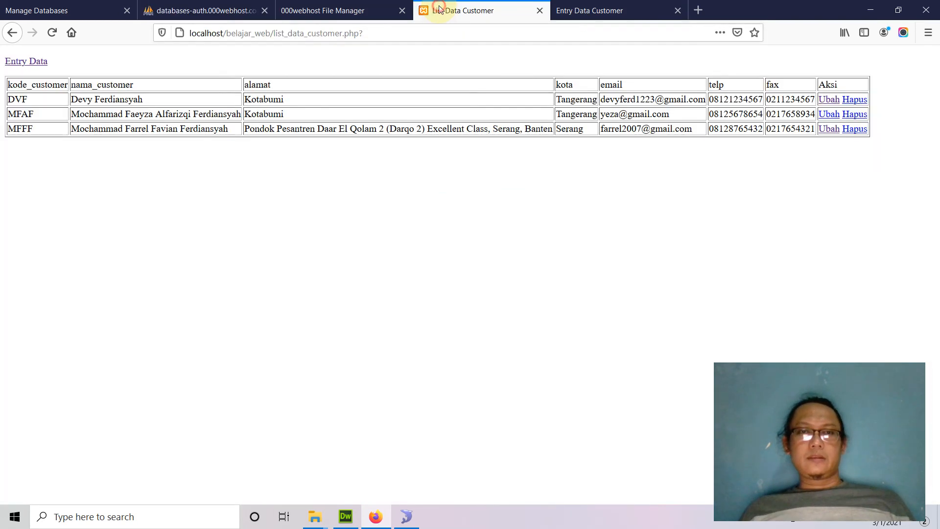
click(595, 12)
click(395, 239)
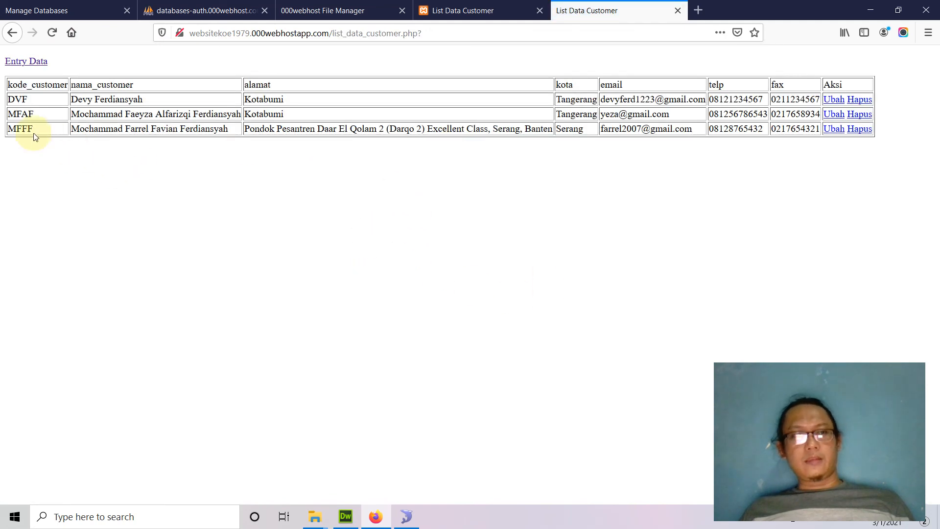
Browse the online customer table in phpMyAdmin to confirm all three rows are present
click(204, 13)
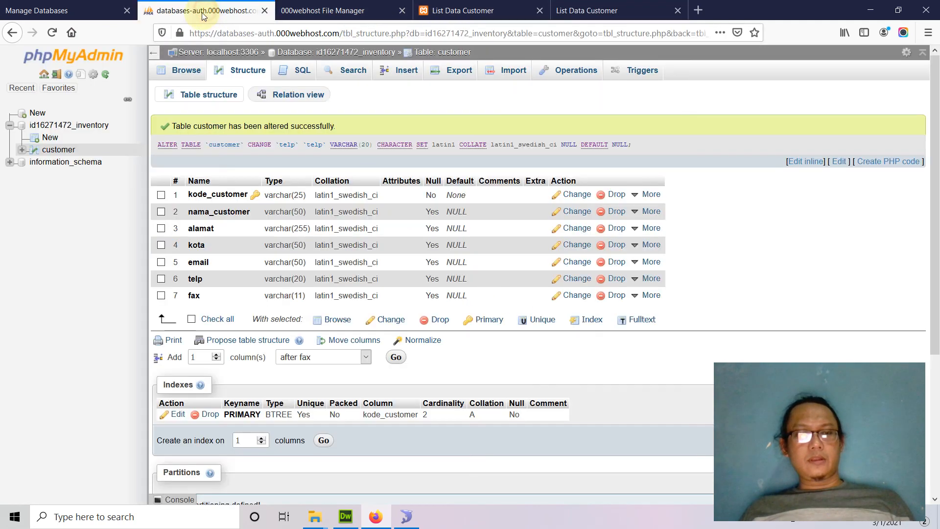
click(186, 70)
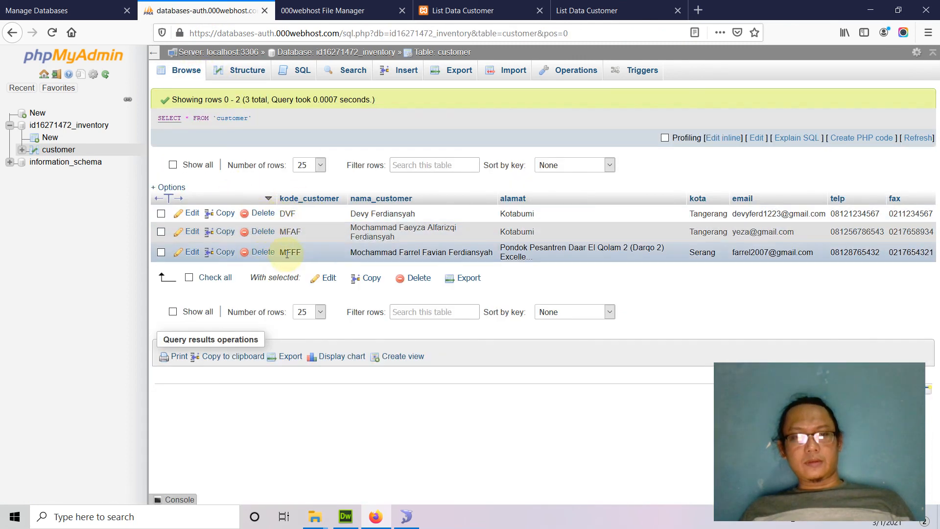
drag(412, 233, 349, 231)
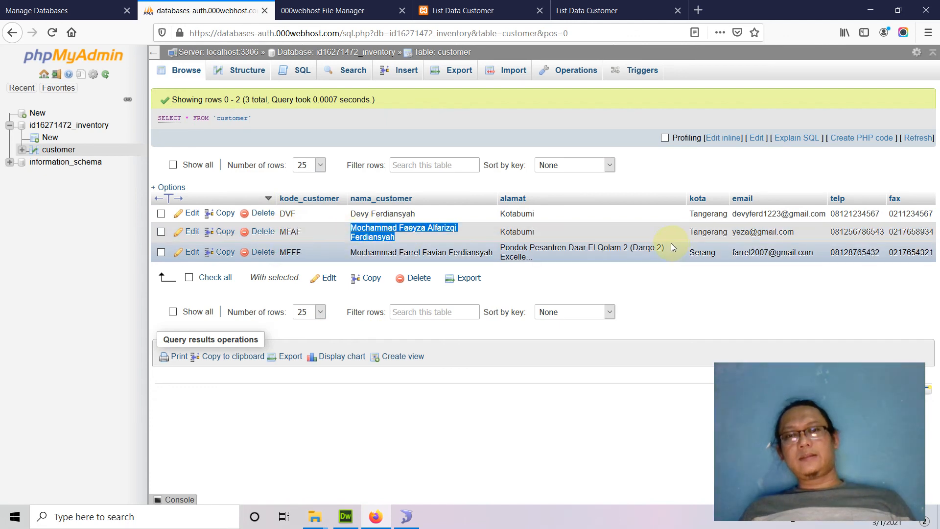
click(448, 12)
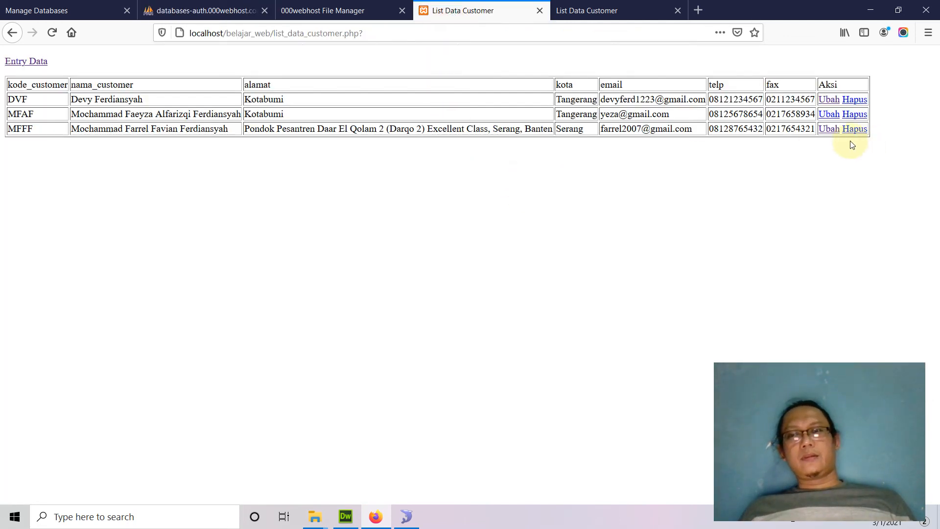
Add a comma to the second customer's local address via Ubah and save with Update Data
click(828, 131)
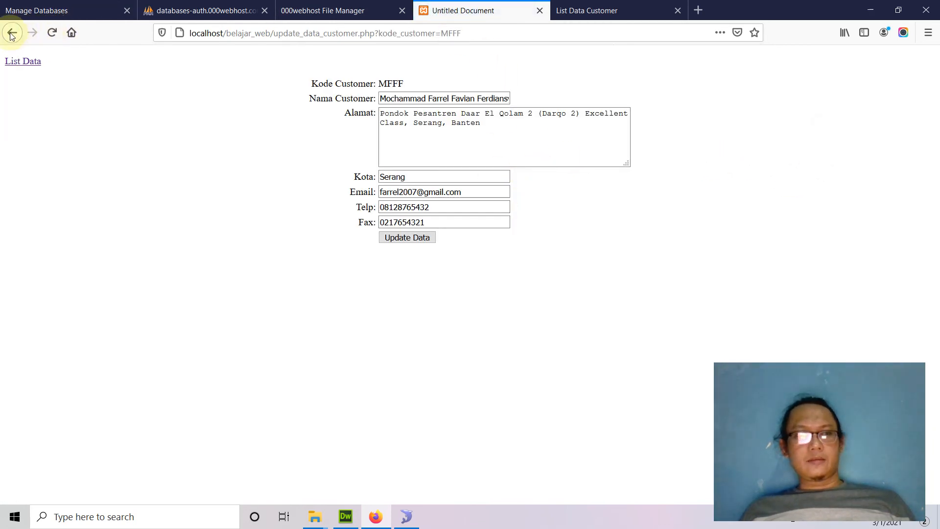
click(21, 61)
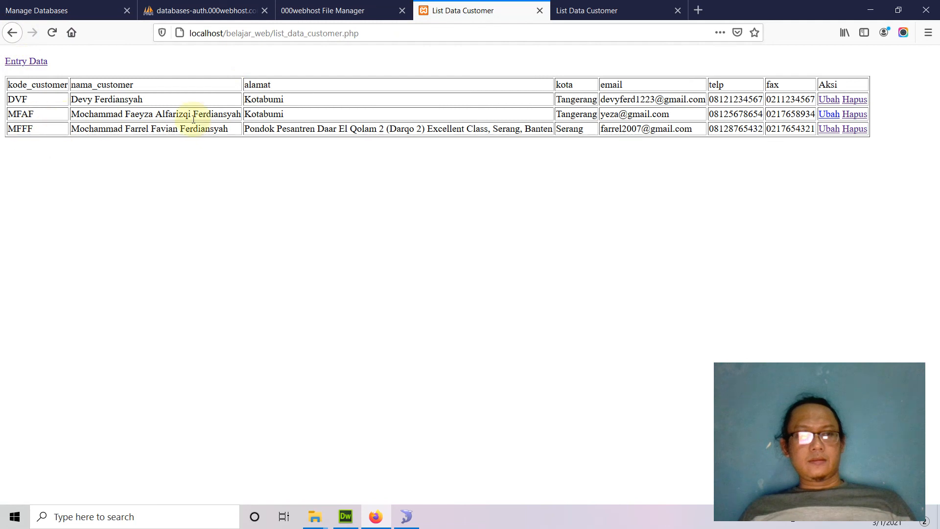
click(829, 114)
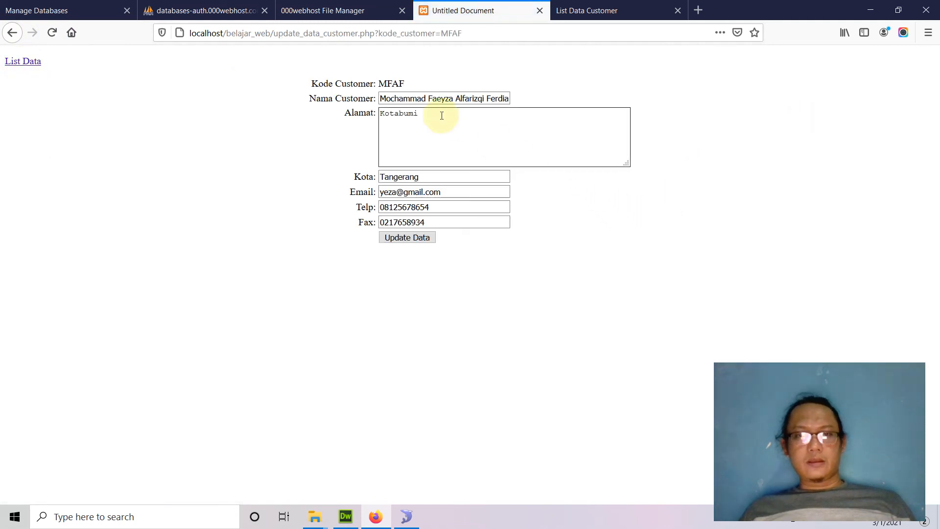
click(444, 131)
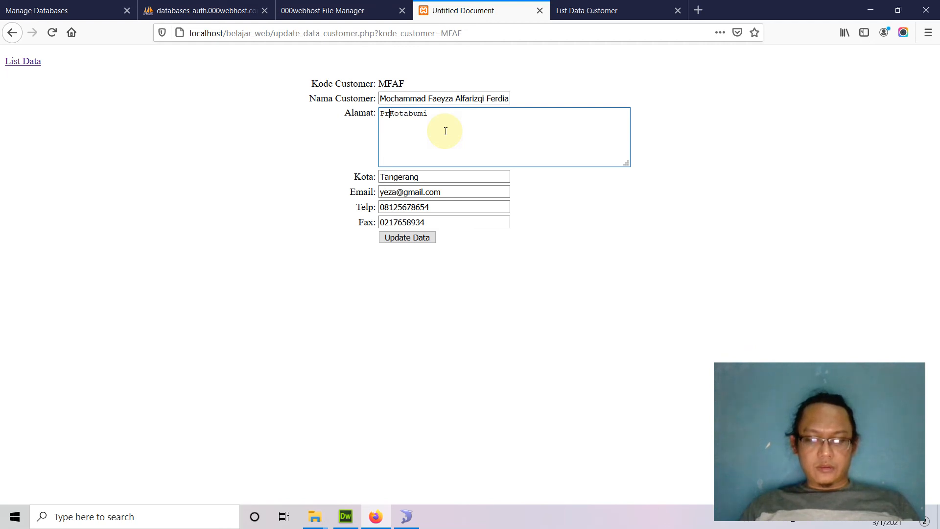
text(,)
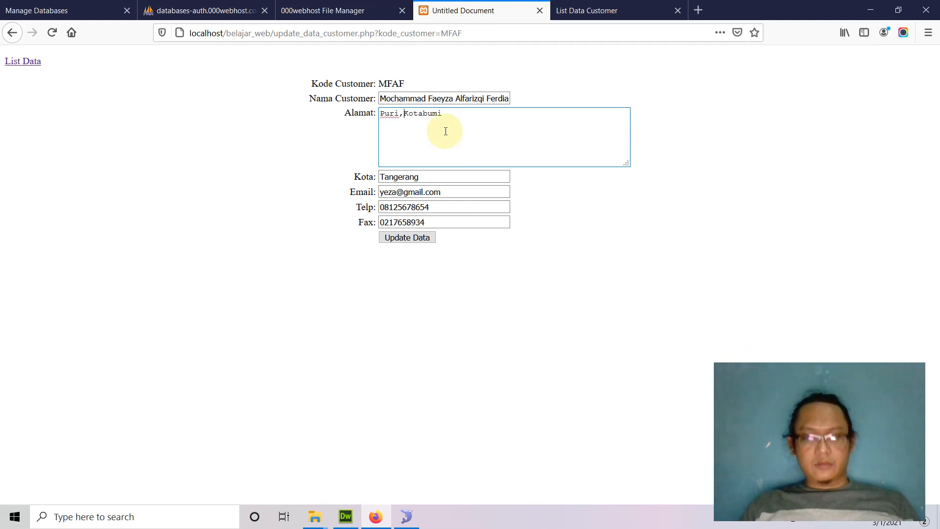
click(402, 237)
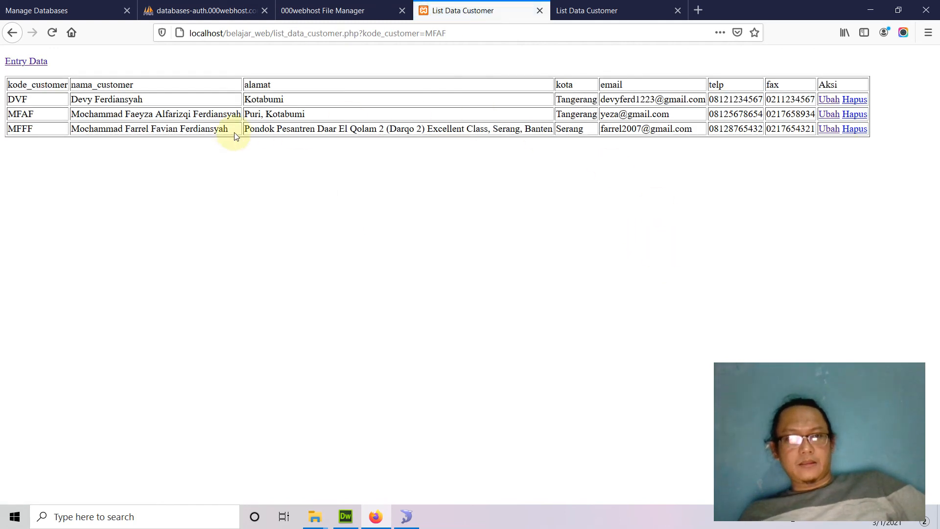
drag(247, 113, 310, 117)
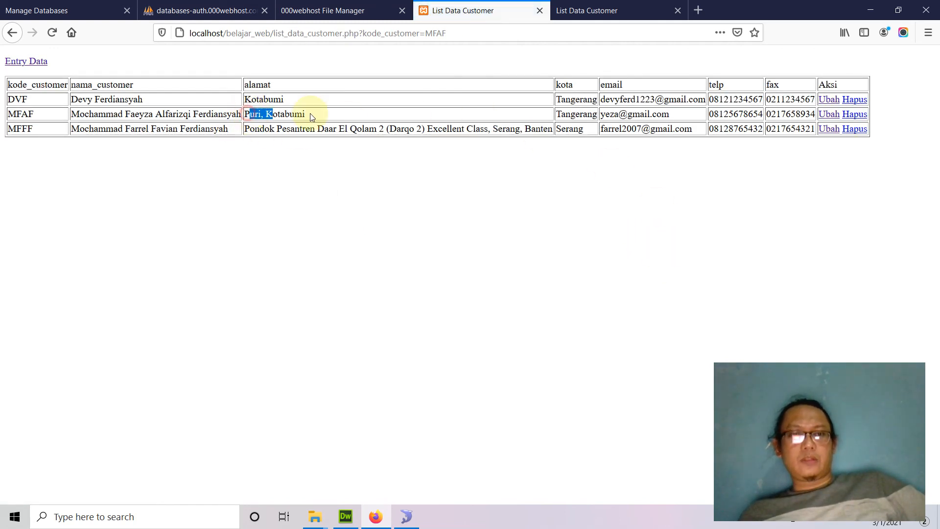
click(430, 216)
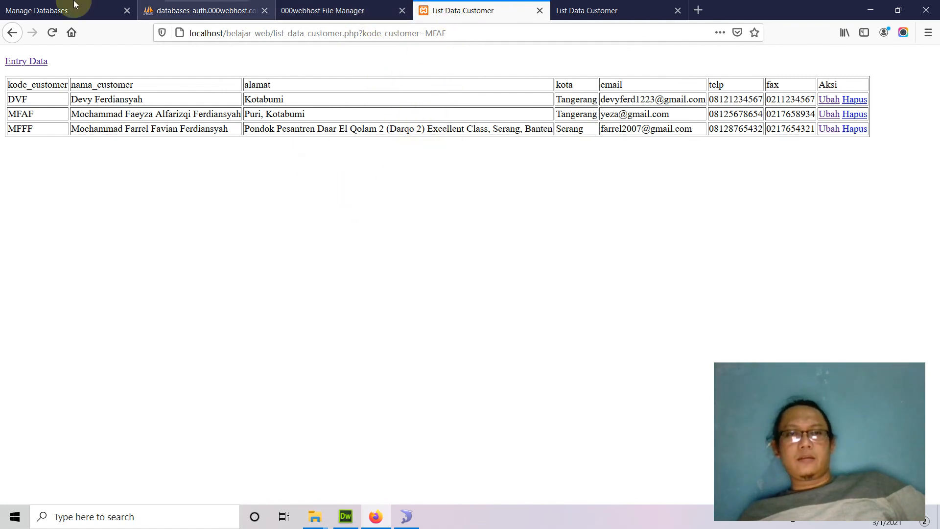
click(616, 12)
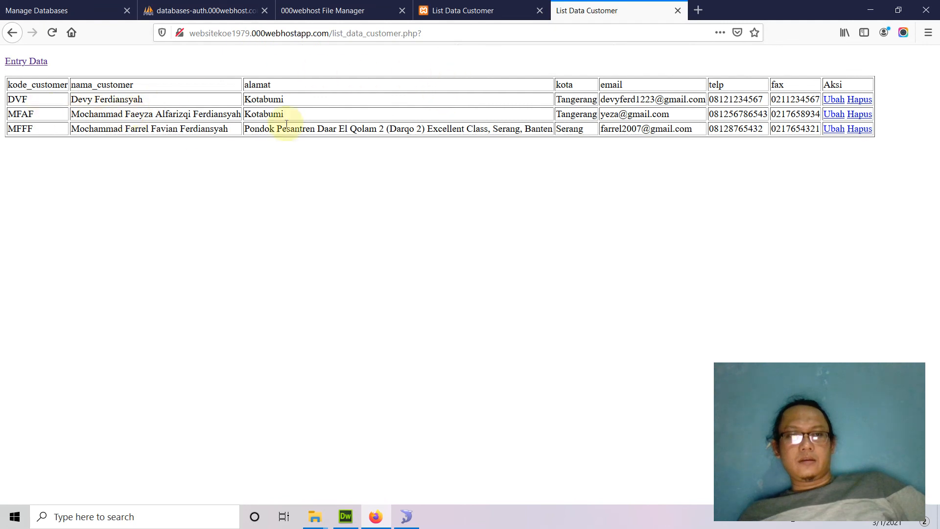
Make the same address edit on the live site and compare it with the localhost list
click(832, 116)
click(389, 117)
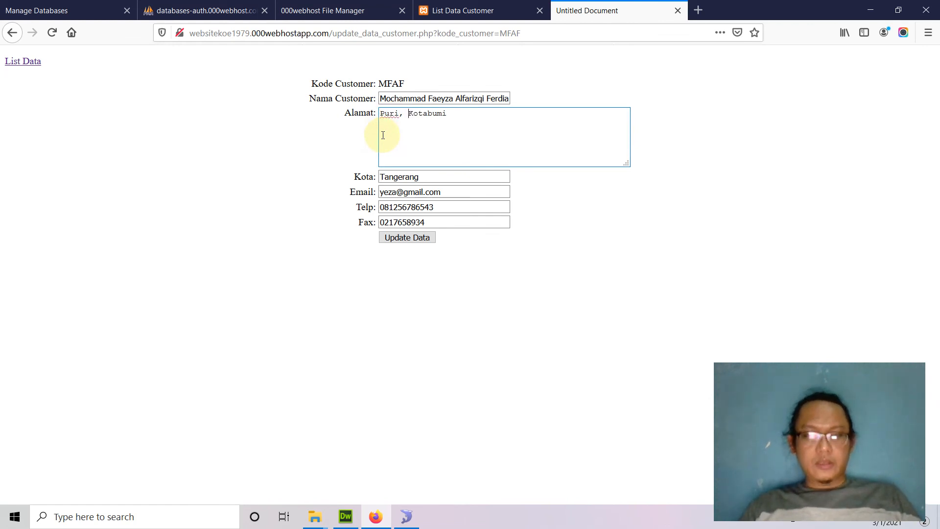
click(402, 237)
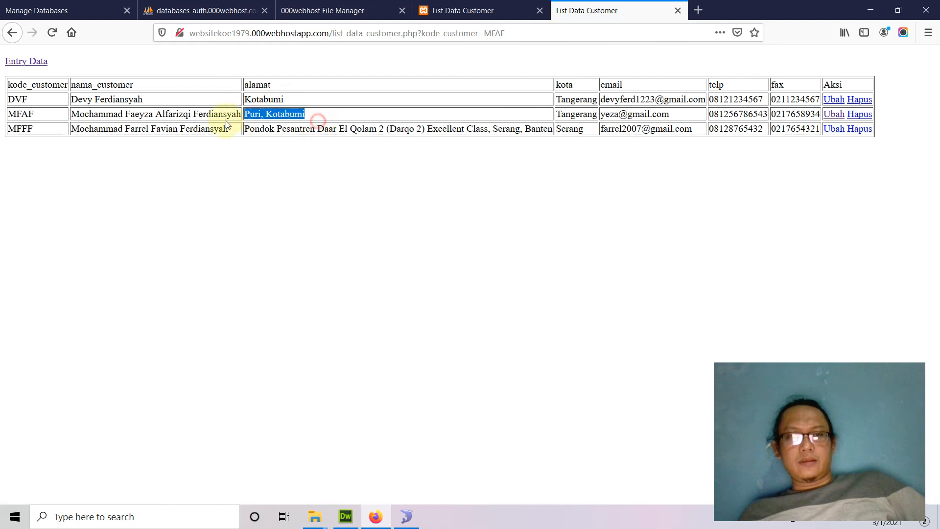
drag(242, 121, 210, 118)
click(462, 10)
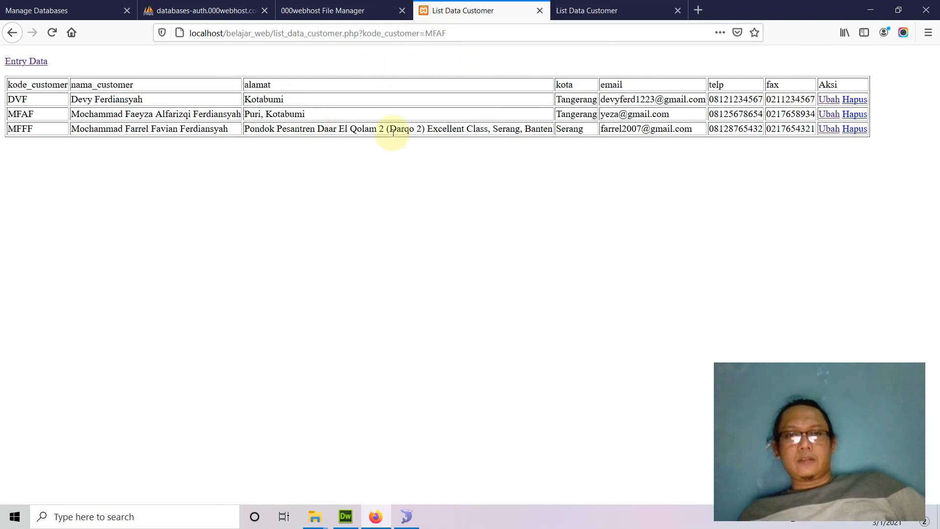
click(607, 10)
drag(190, 33, 561, 34)
click(499, 364)
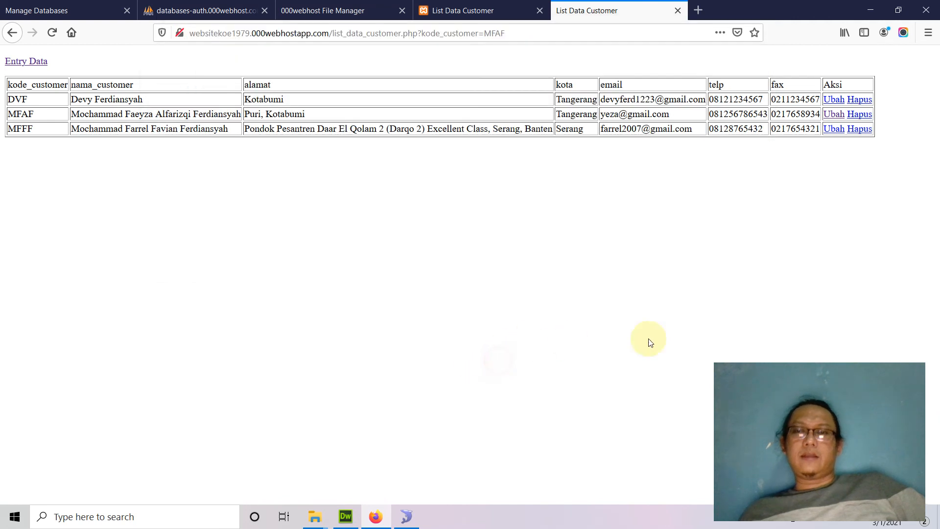